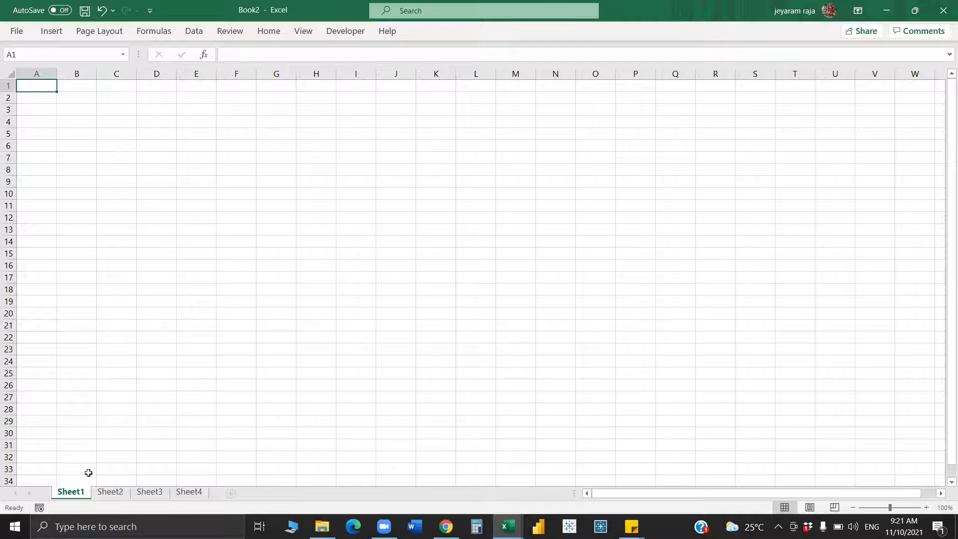
Step: Rename the worksheet Sheet1 as Barcode
double_click(70, 490)
type("B")
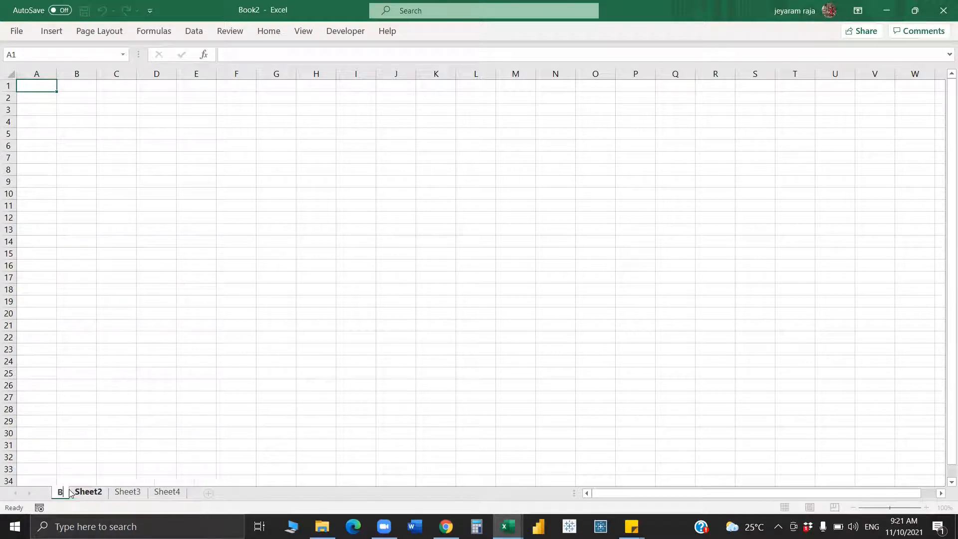
type("ascode")
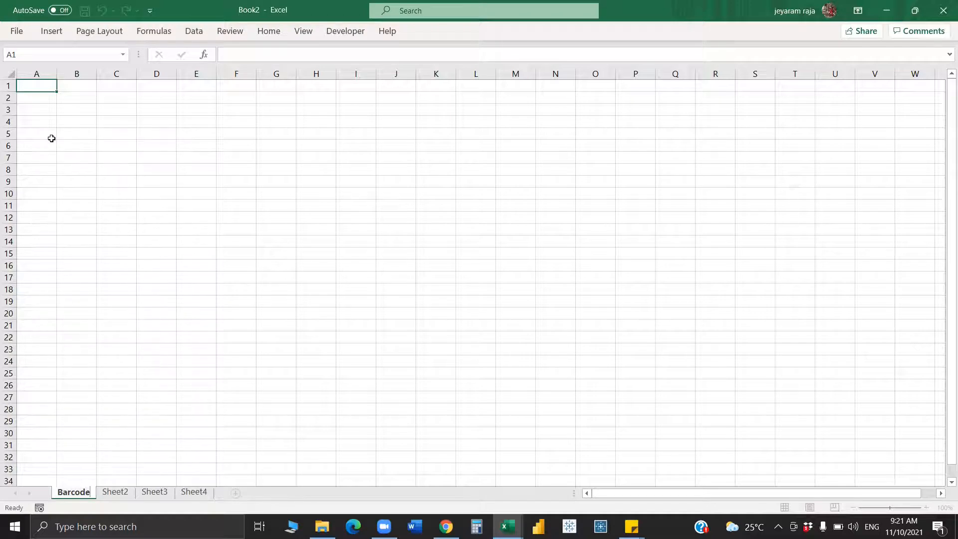
key("Return")
Step: Enter abcdef in cell A2 and the formula ="("&A2&"" in cell B2
left_click(34, 99)
type("abcdef")
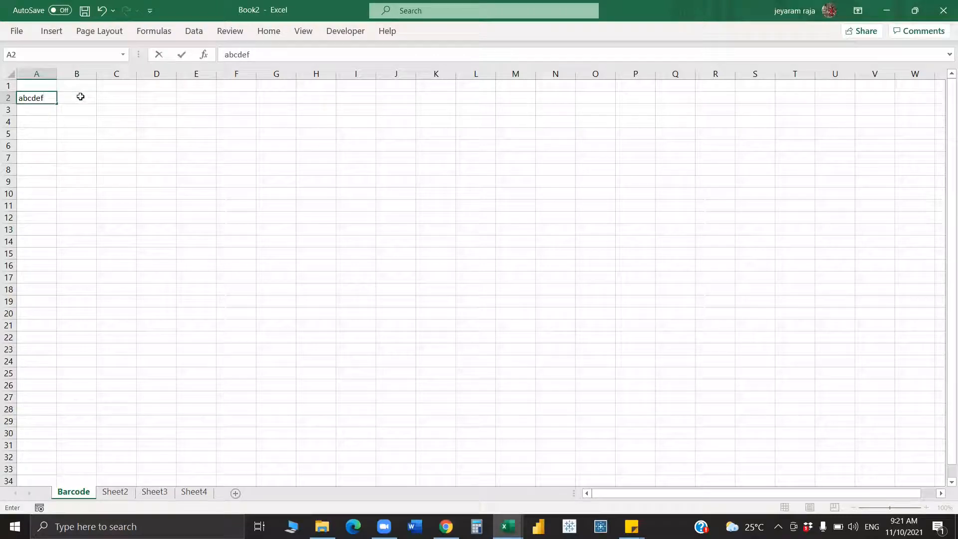
left_click(81, 97)
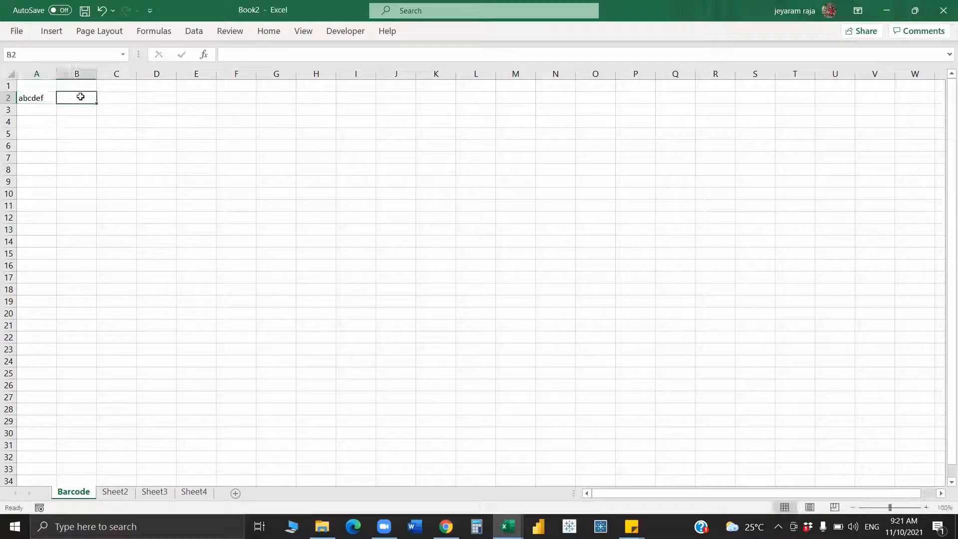
type("=\"(")
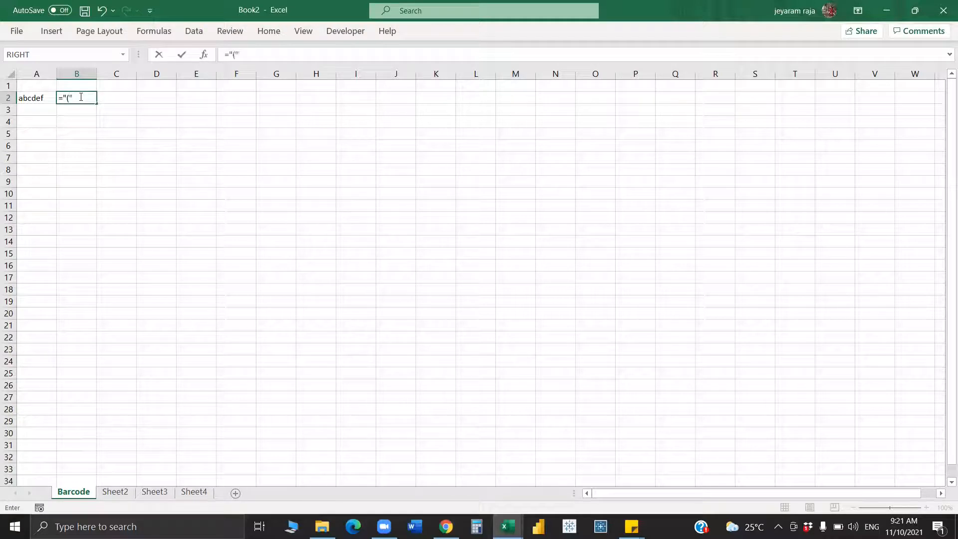
type("\"&")
left_click(33, 99)
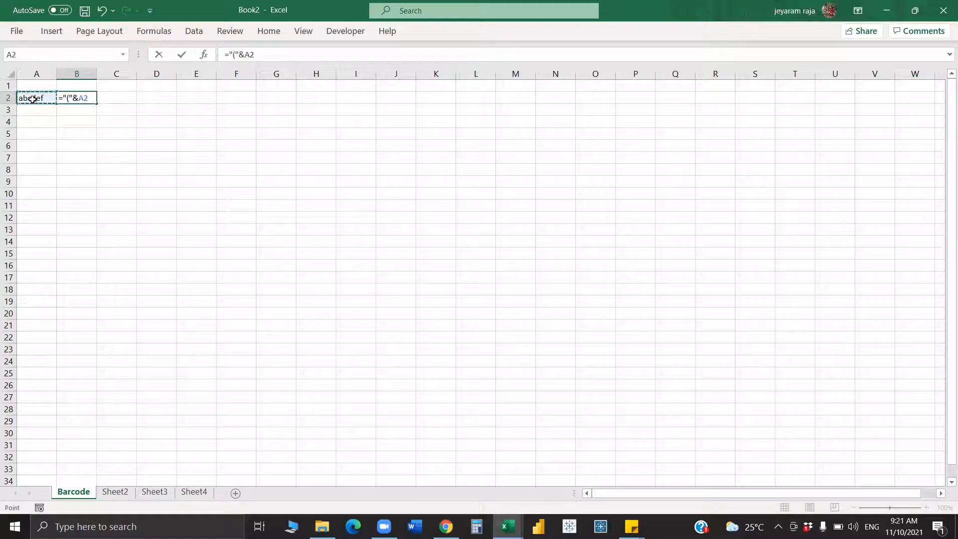
type("&\"\"")
left_click(32, 98)
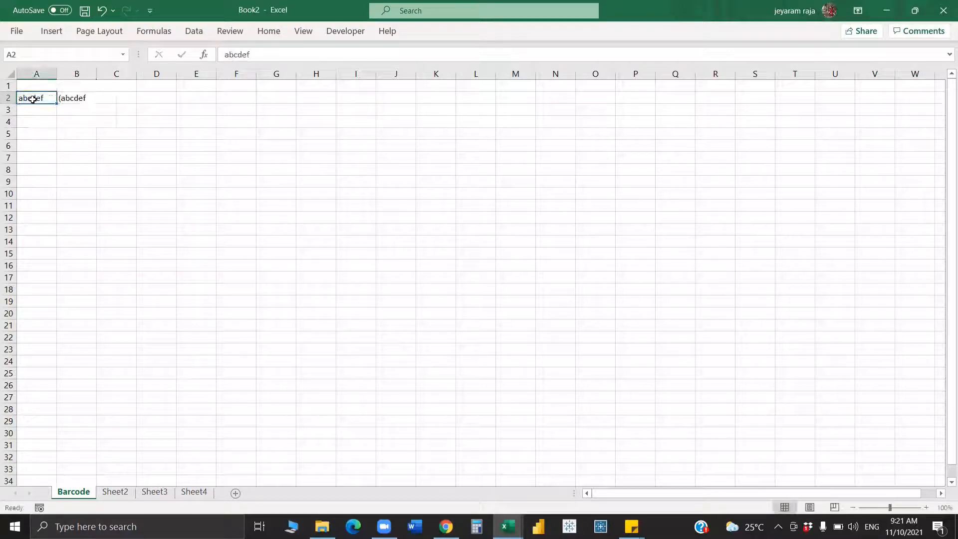
Step: Add the closing parenthesis to the formula in B2, accepting the suggested correction ="("&A2&")"
type(")")
key("Escape")
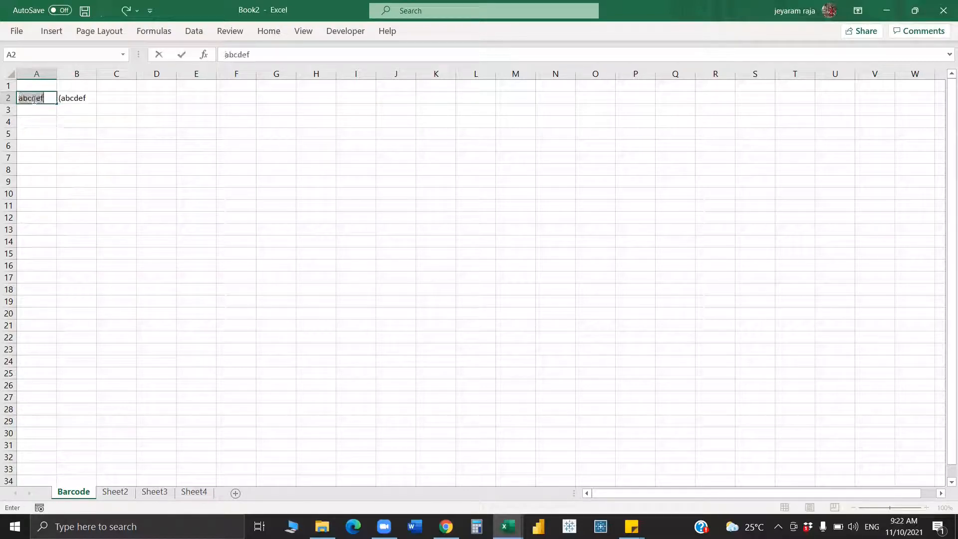
left_click(75, 98)
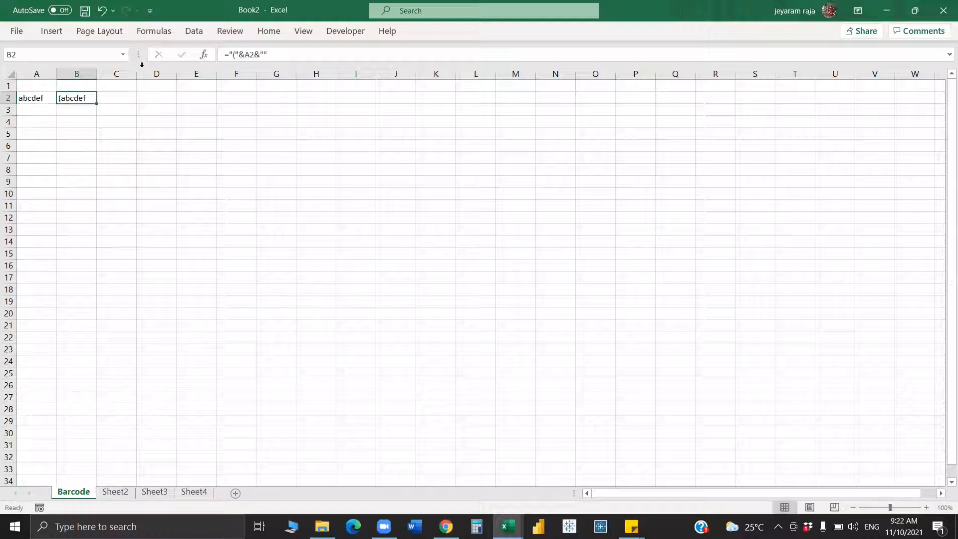
left_click(266, 53)
type(")\")")
key("Return")
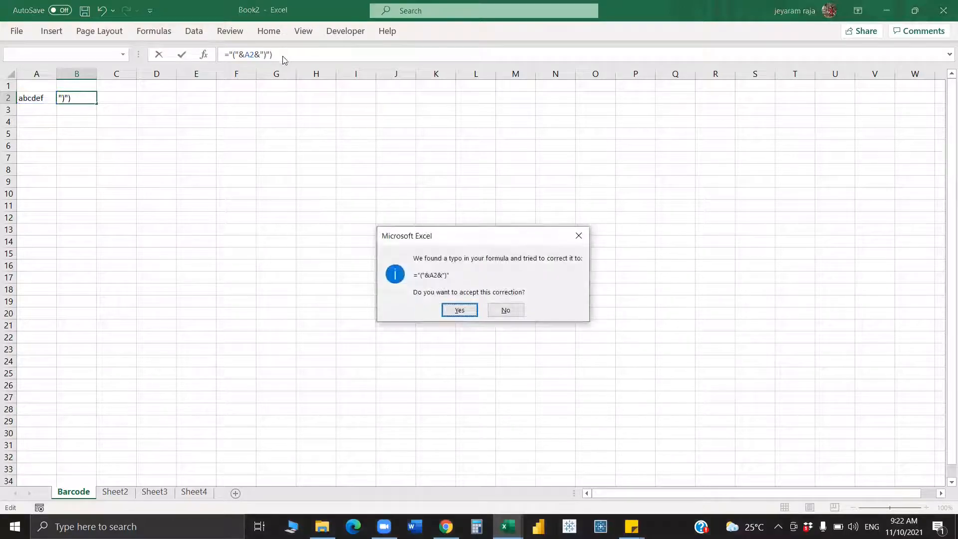
left_click(458, 311)
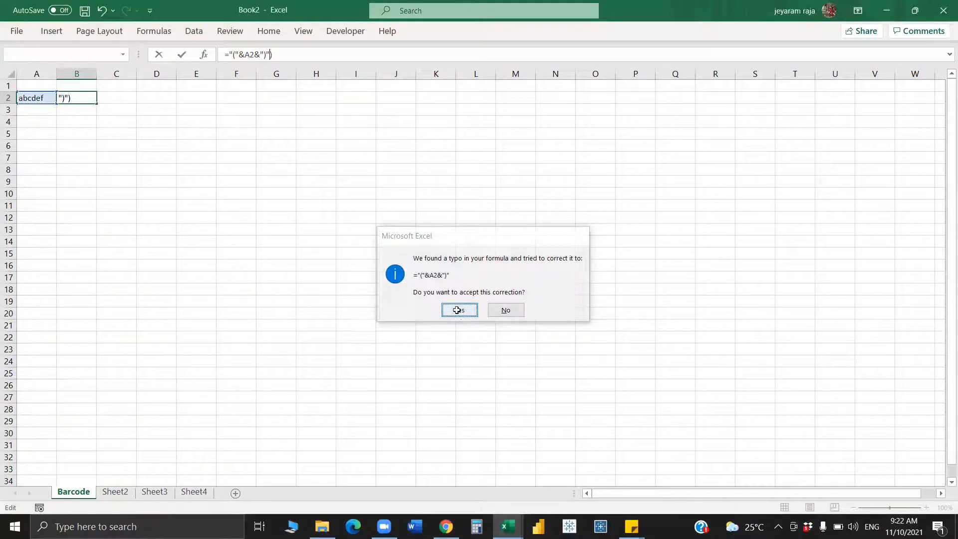
left_click(85, 98)
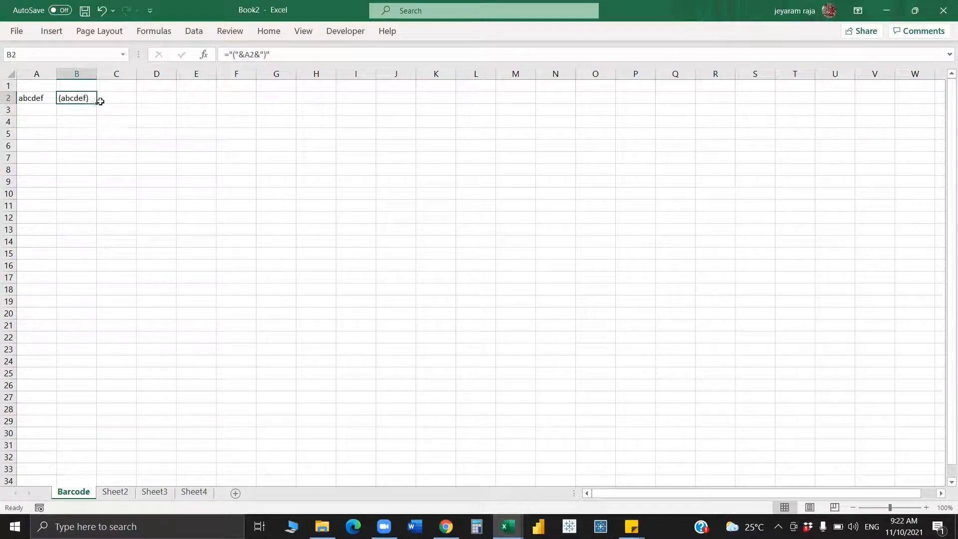
Step: Change the font of cell B2 to the barcode font MRV Code39extMA
left_click(266, 34)
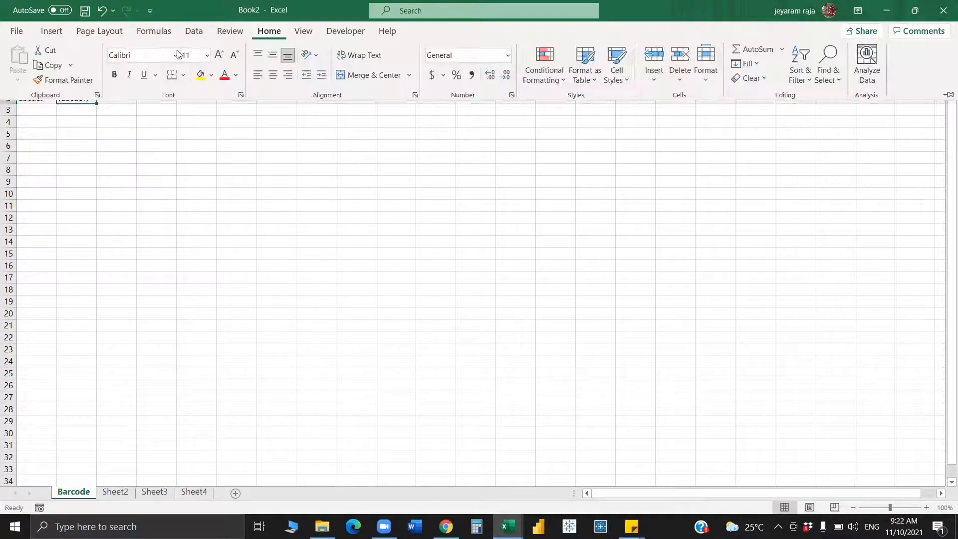
left_click(174, 55)
scroll(168, 138, "down", 10)
scroll(168, 138, "down", 13)
scroll(168, 138, "down", 15)
scroll(167, 138, "down", 20)
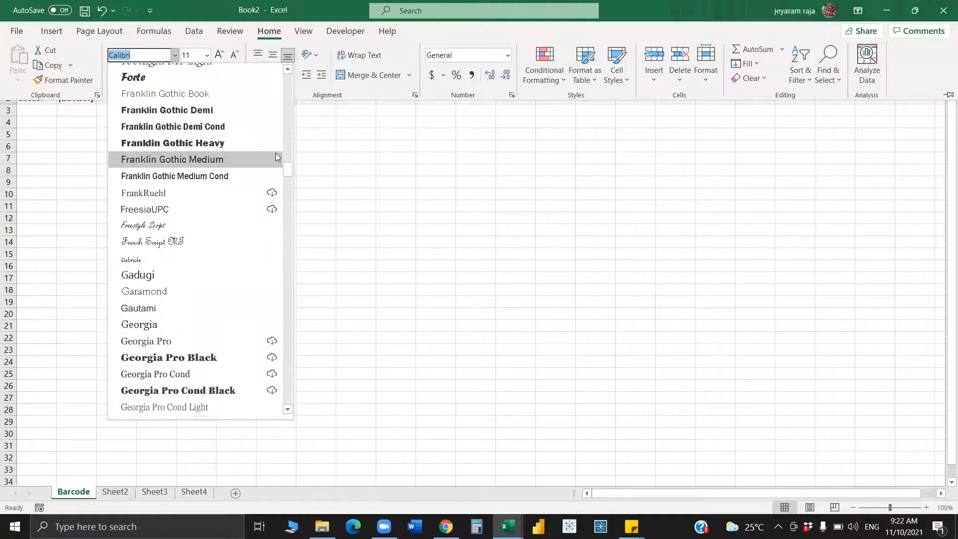
left_click_drag(289, 168, 288, 262)
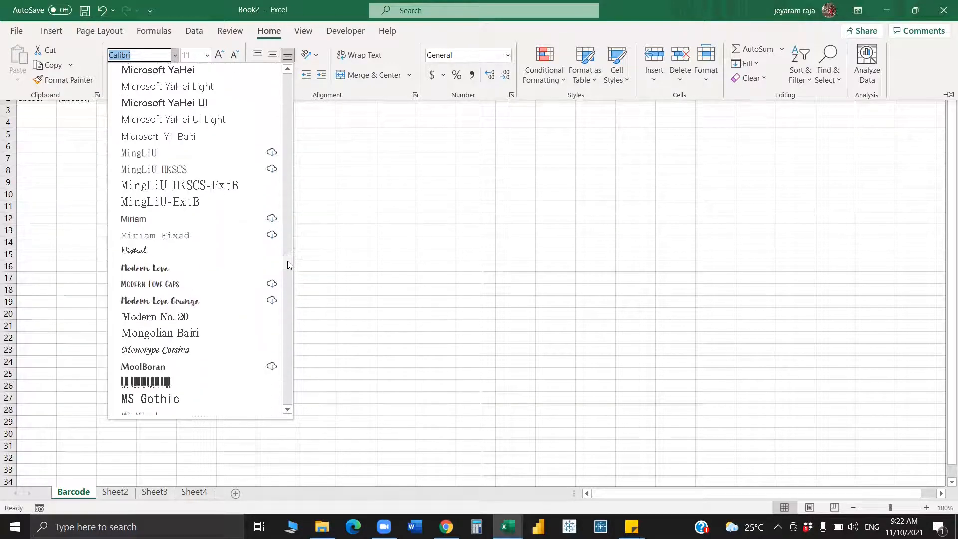
left_click(157, 388)
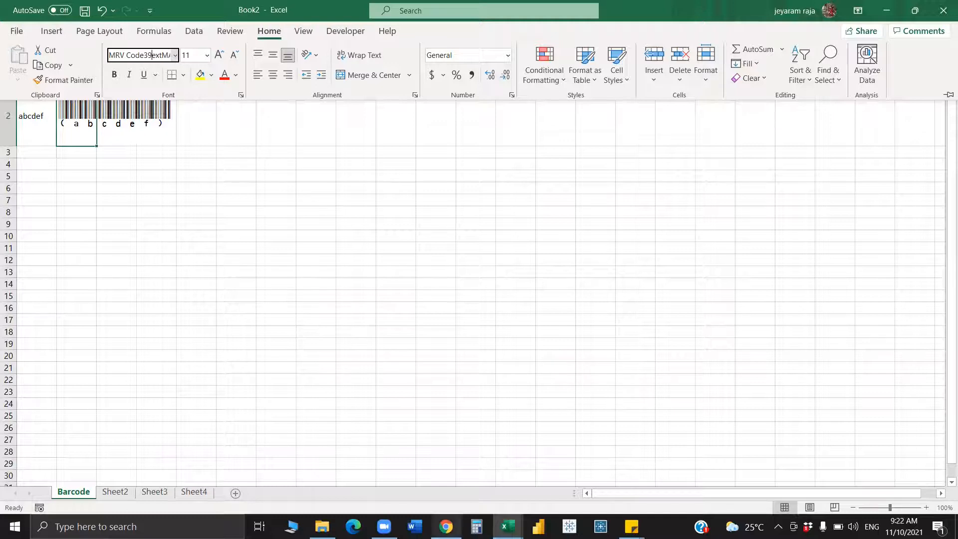
key("Escape")
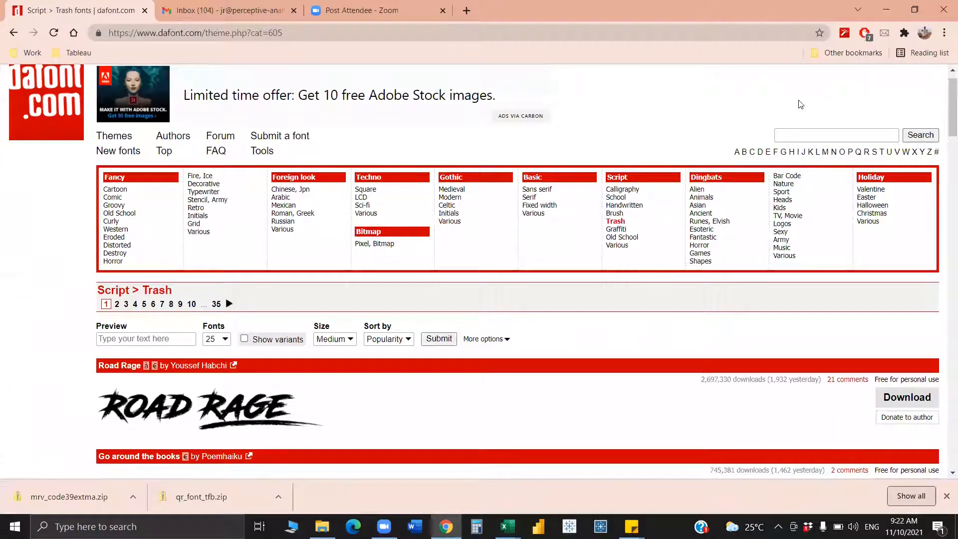
Step: Browse the barcode fonts in dafont.com's Dingbats > Bar Code category in the web browser
left_click(797, 176)
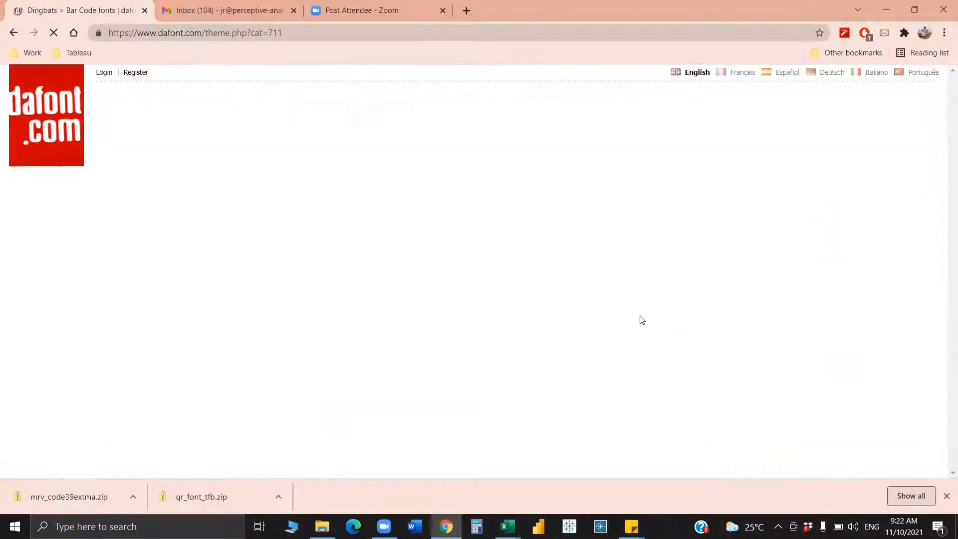
scroll(409, 431, "down", 5)
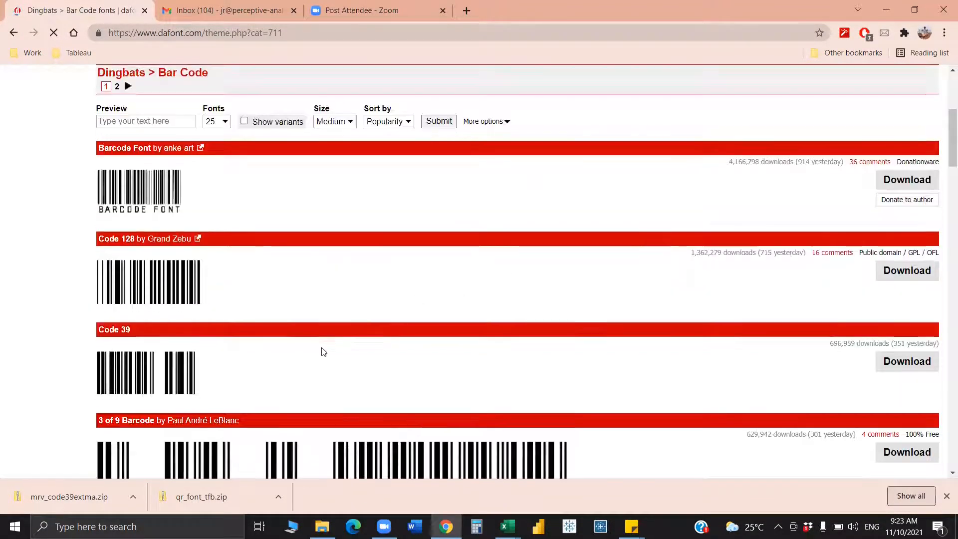
scroll(324, 352, "down", 3)
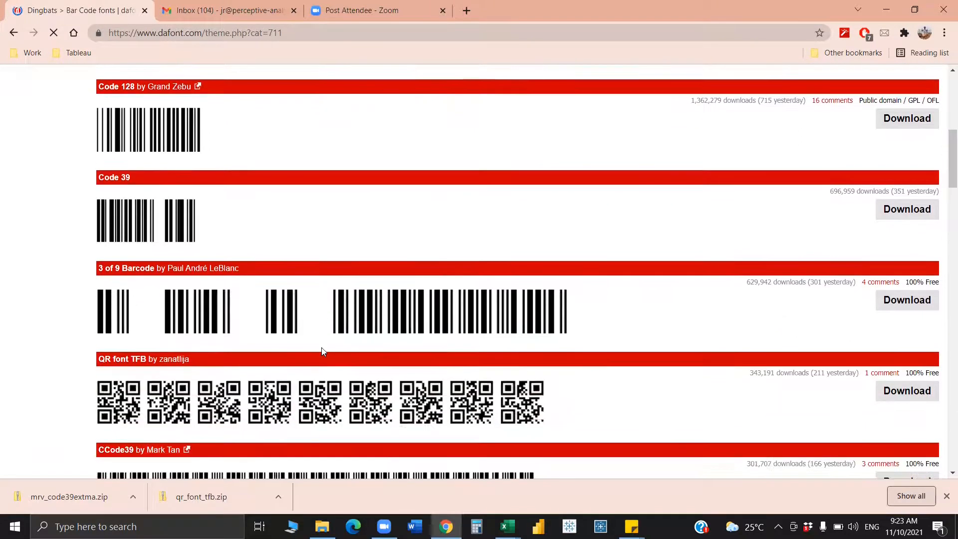
scroll(323, 352, "down", 4)
scroll(667, 331, "down", 4)
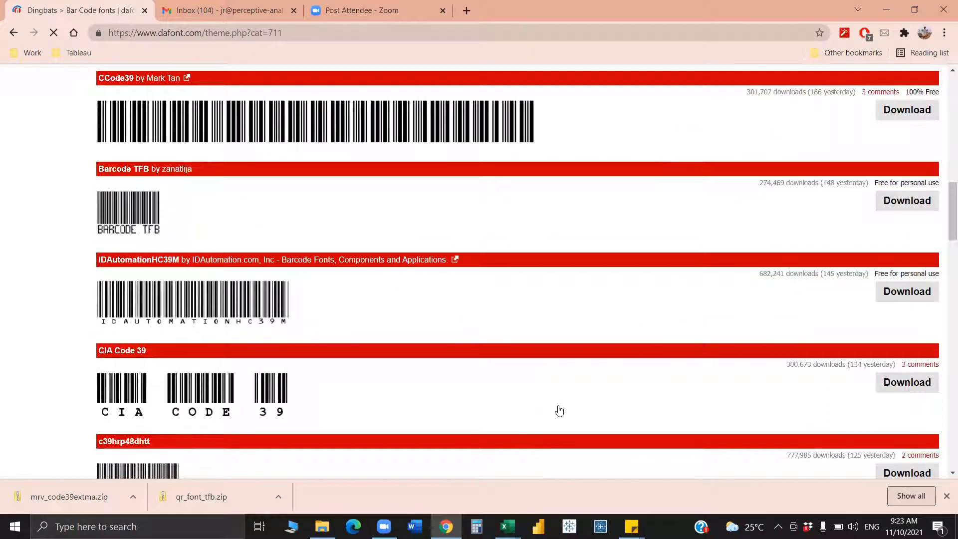
mouse_move(323, 527)
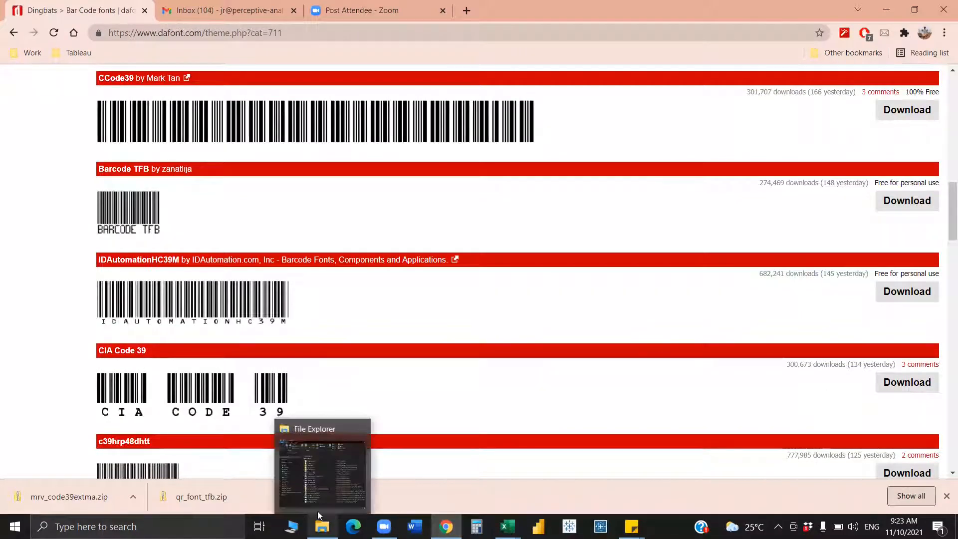
left_click(319, 491)
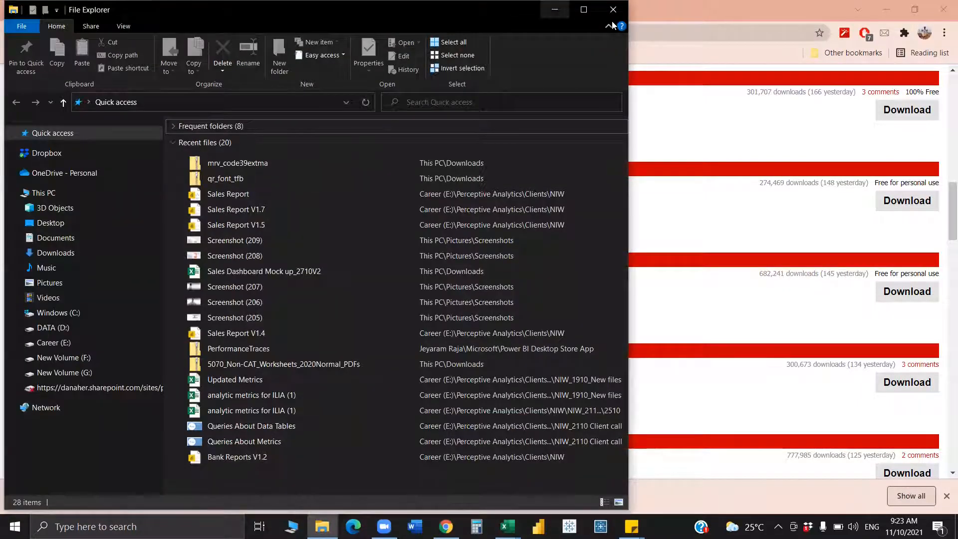
key("alt+F4")
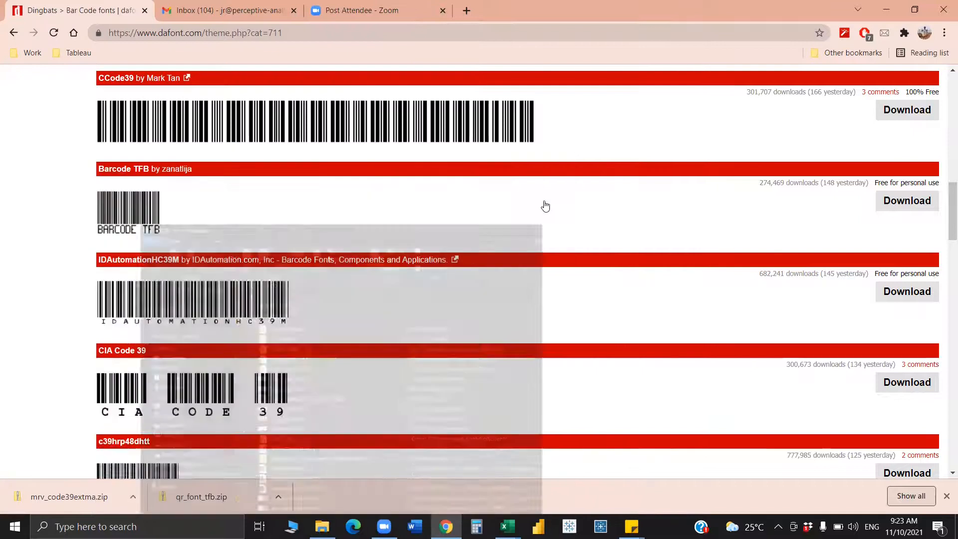
Step: Download the Cream Cake font from dafont.com's Script > Calligraphy category
scroll(583, 198, "up", 10)
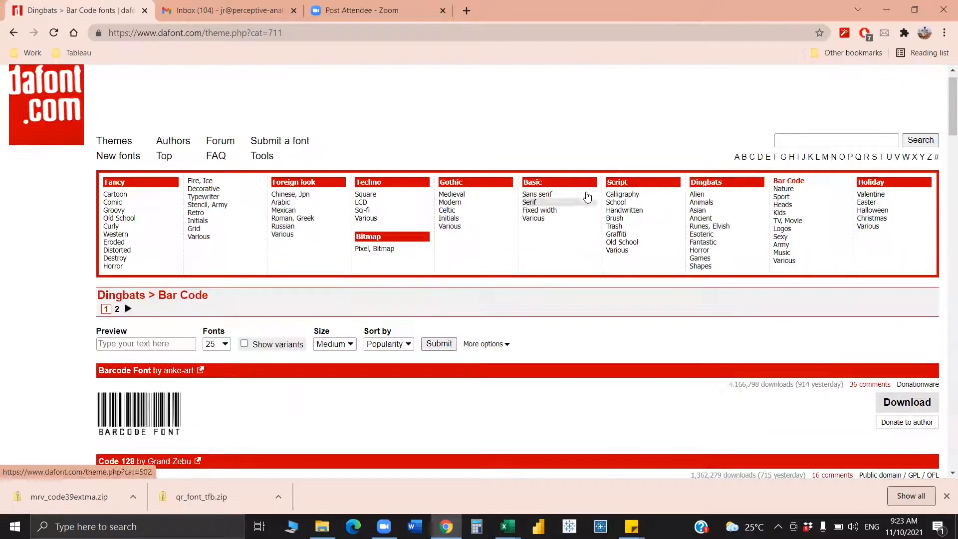
left_click(652, 196)
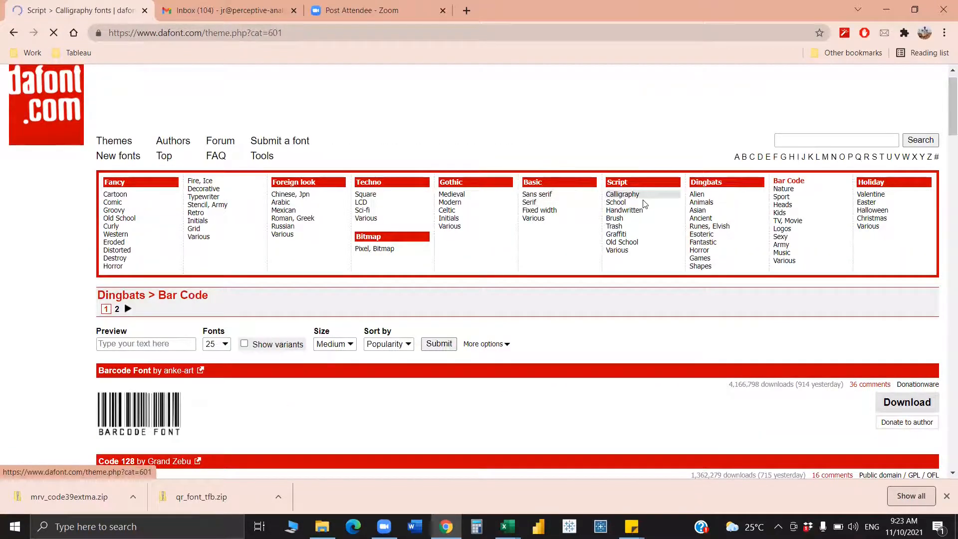
scroll(549, 338, "down", 5)
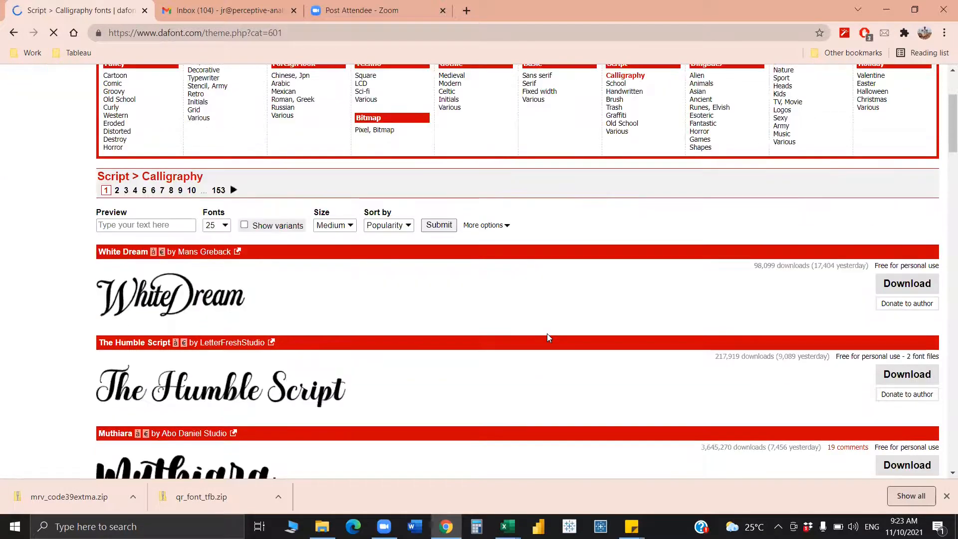
scroll(549, 338, "down", 5)
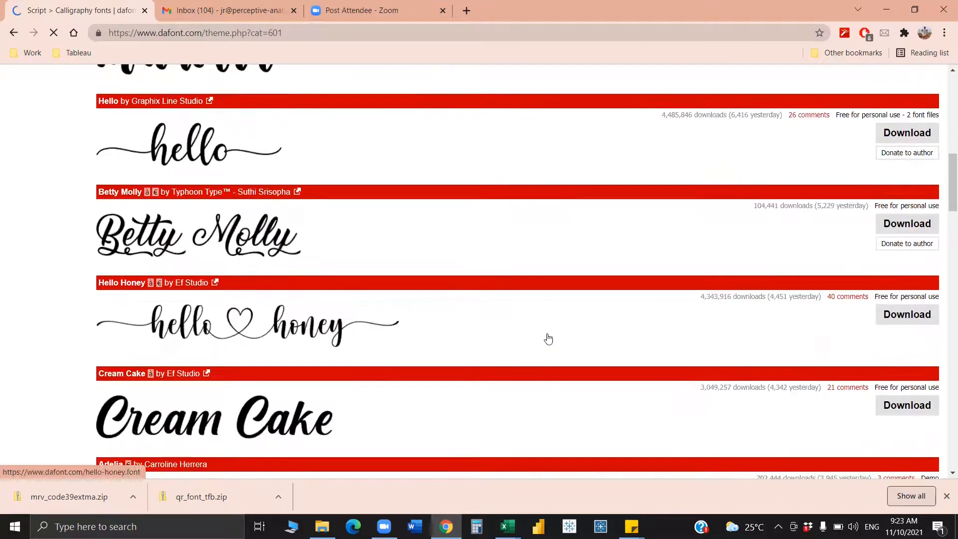
scroll(925, 321, "down", 2)
left_click(925, 321)
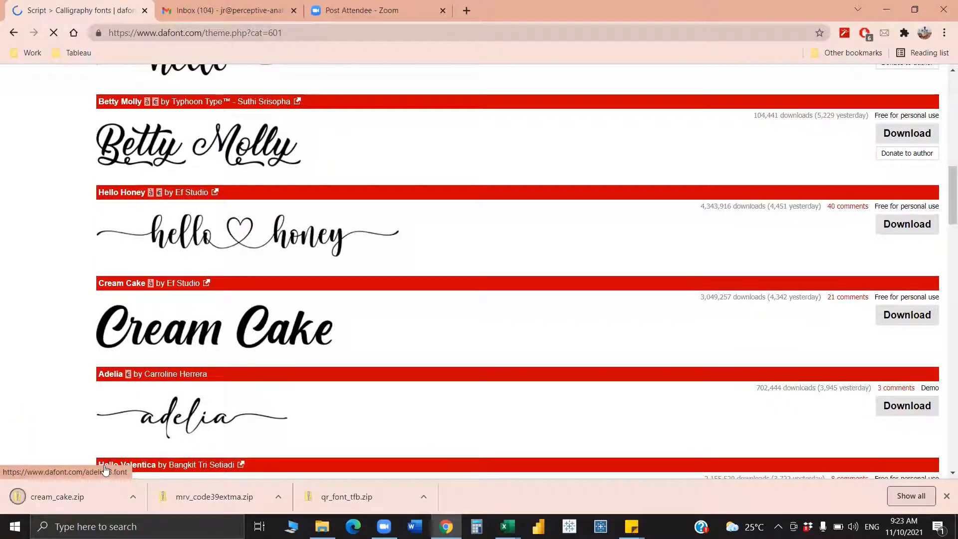
Step: Install the Cream Cake font from the downloaded cream_cake.zip and return to the Book2 workbook in Excel
left_click(70, 503)
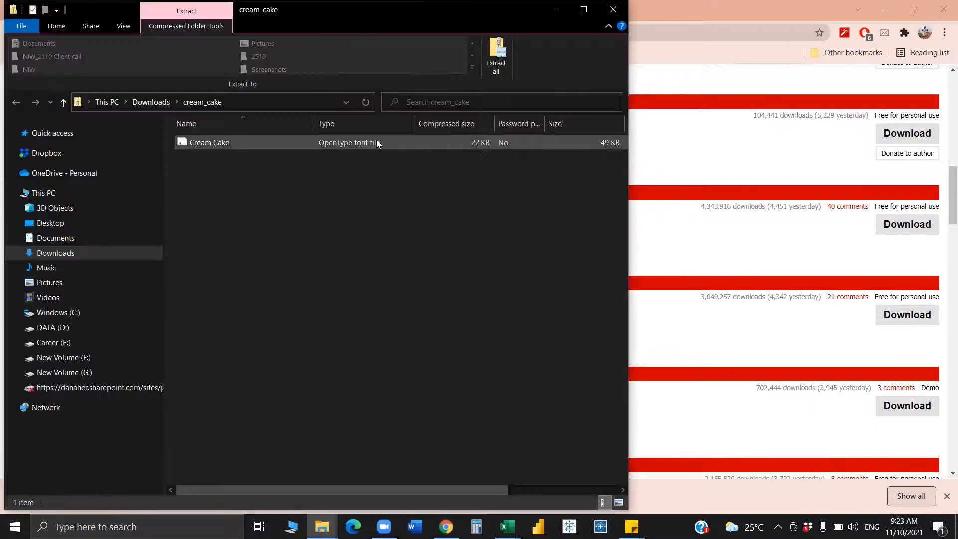
left_click(377, 142)
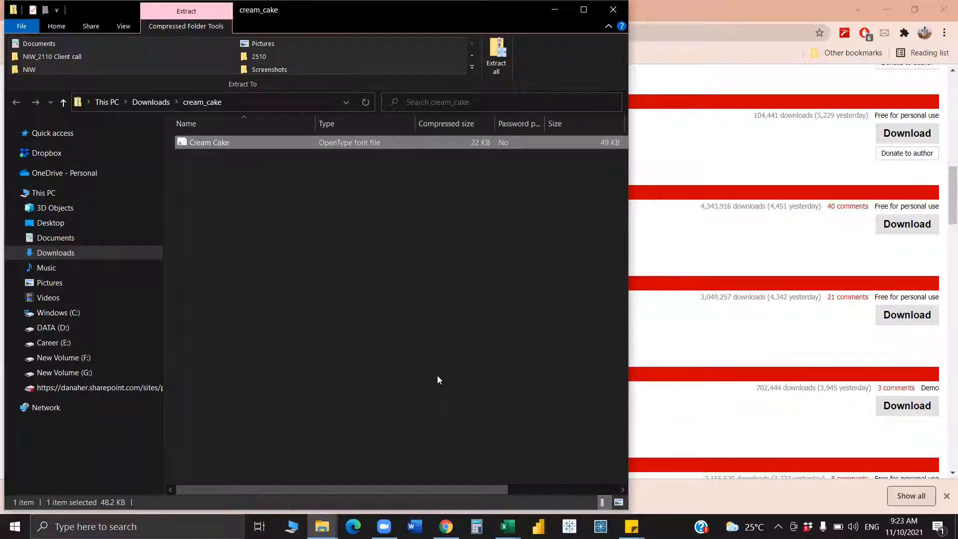
double_click(446, 137)
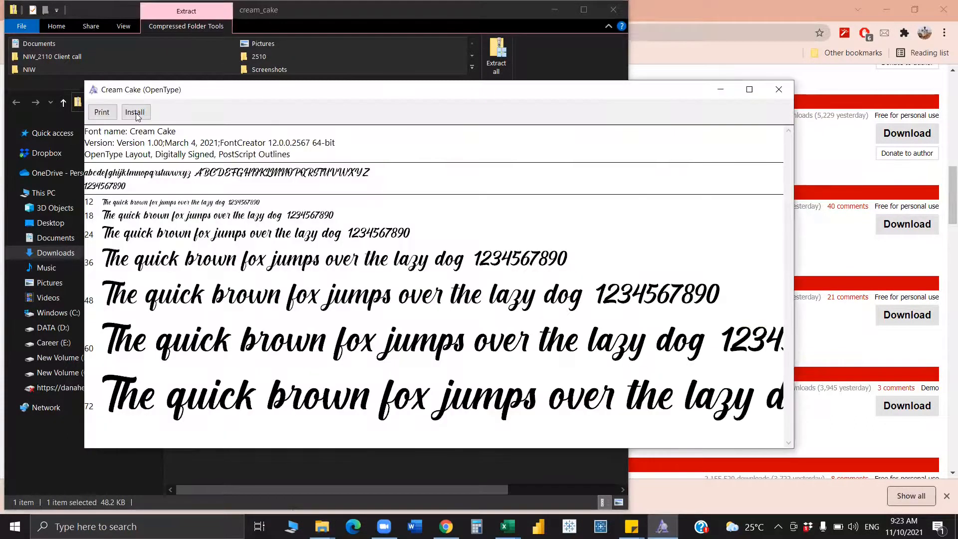
left_click(135, 113)
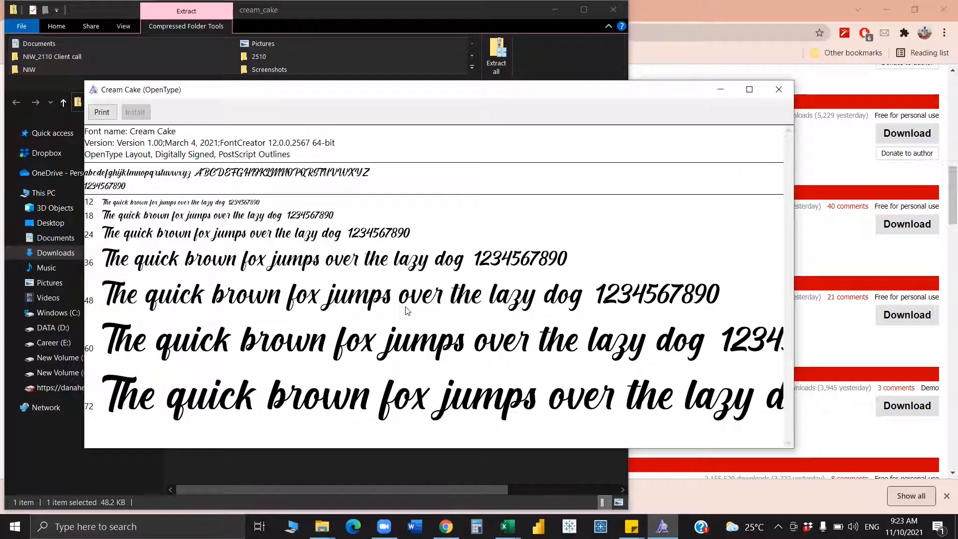
left_click(508, 527)
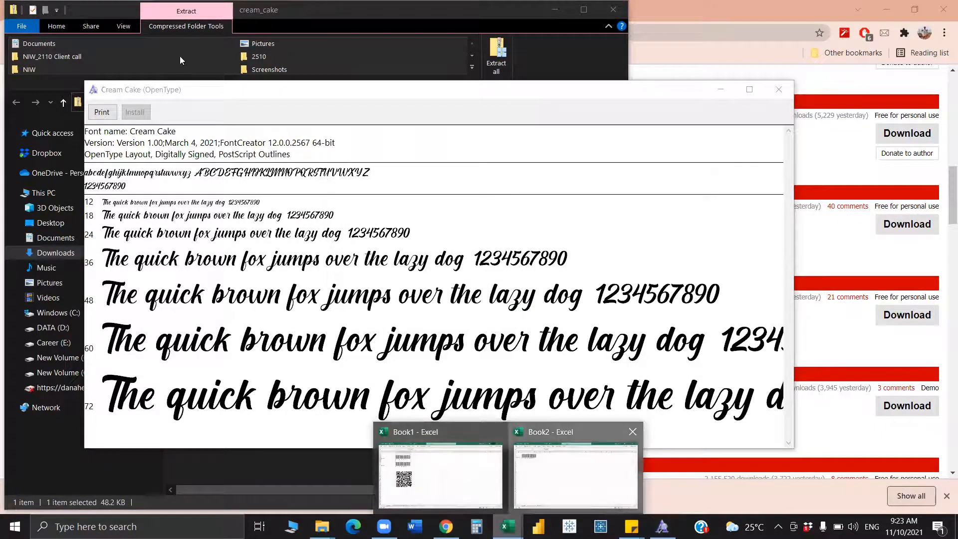
left_click(569, 465)
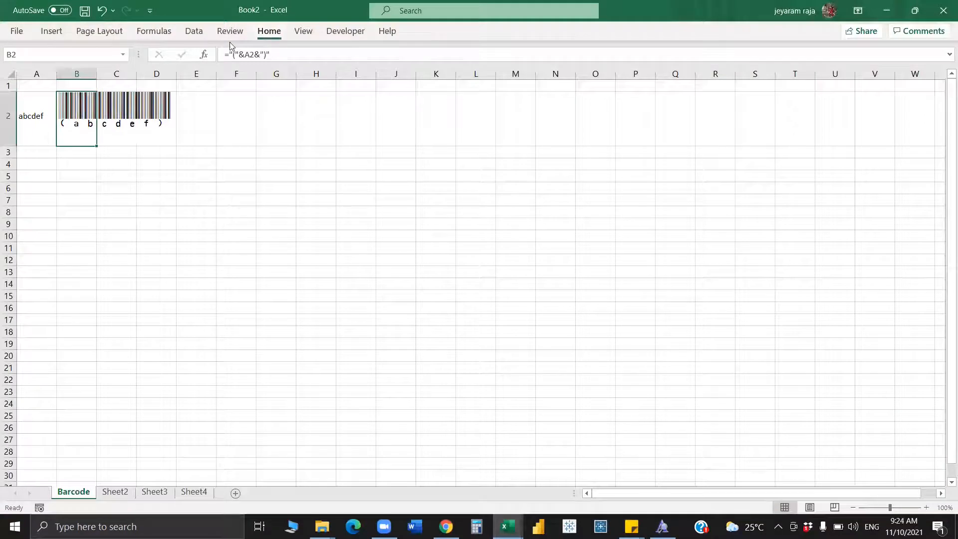
Step: Set the font of cell B2 to Cre and search the font list for the newly installed Cream Cake font
key("alt+h")
key("f")
key("f")
type("Cre")
left_click(175, 55)
scroll(155, 185, "down", 1)
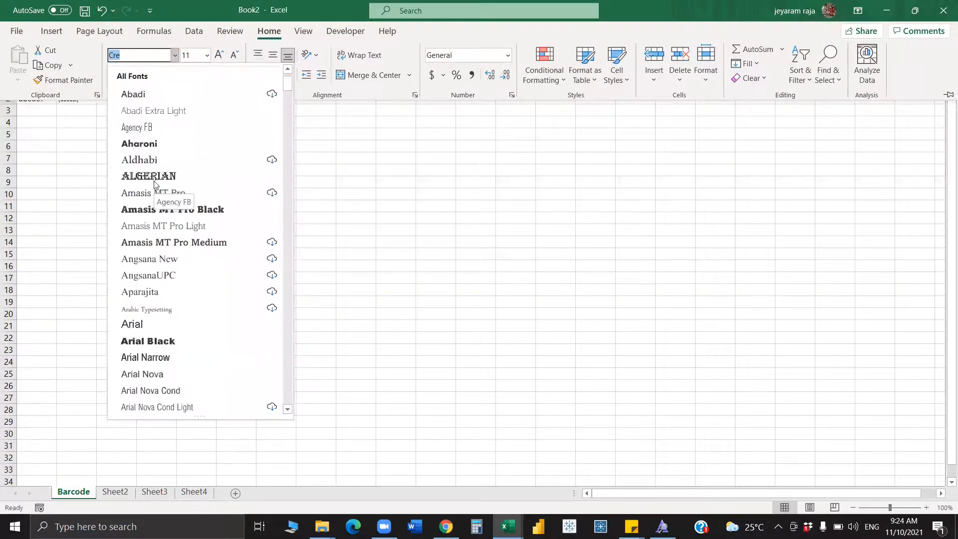
scroll(155, 184, "down", 2)
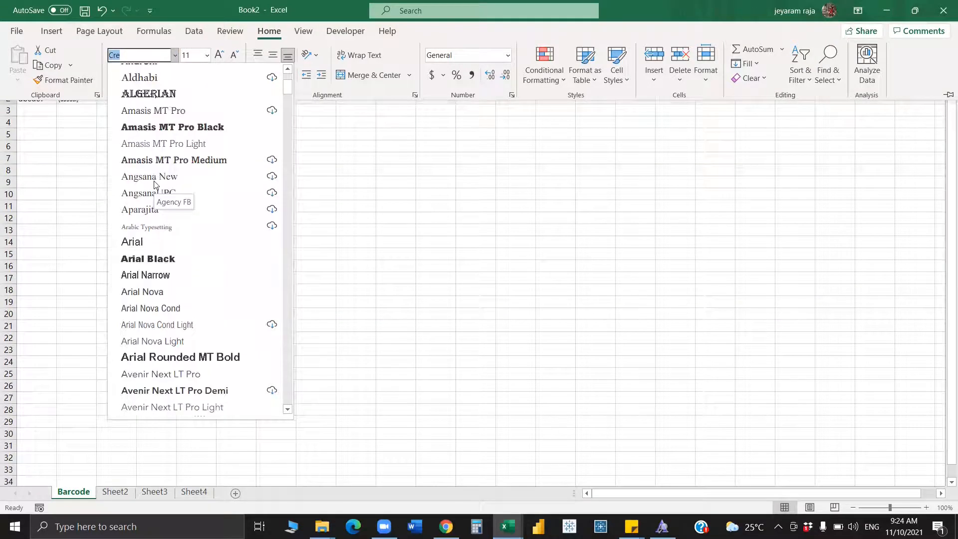
scroll(155, 185, "down", 15)
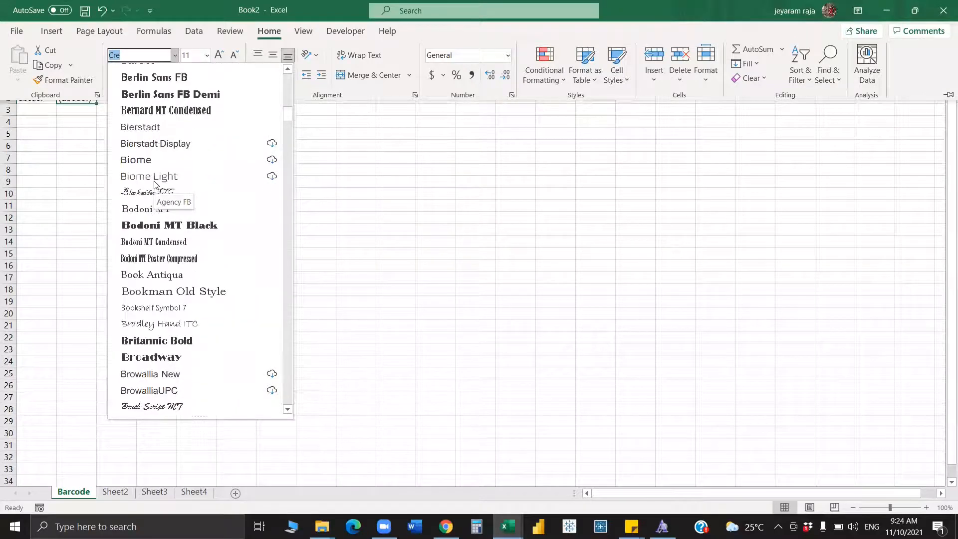
scroll(155, 185, "down", 3)
scroll(155, 185, "down", 2)
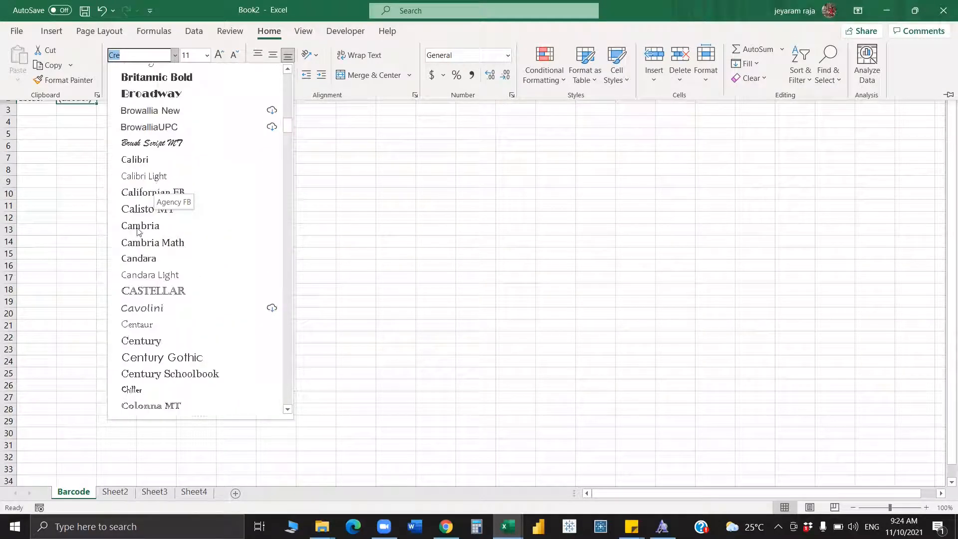
scroll(125, 282, "down", 3)
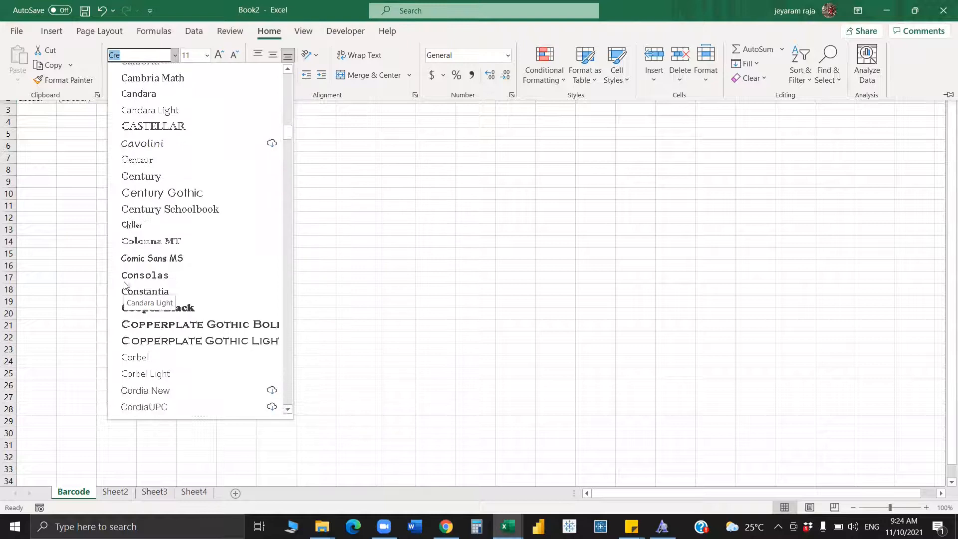
scroll(125, 285, "down", 1)
scroll(125, 285, "down", 1)
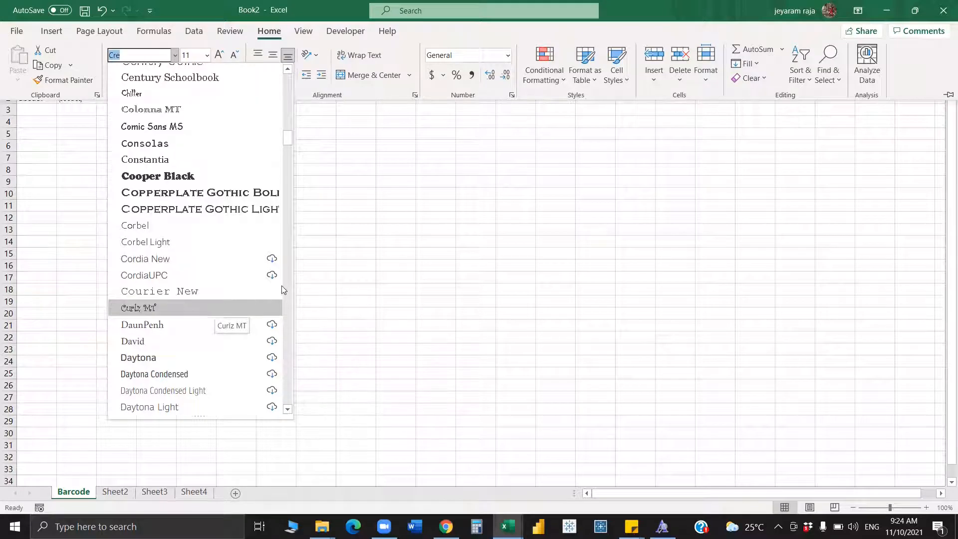
left_click(398, 231)
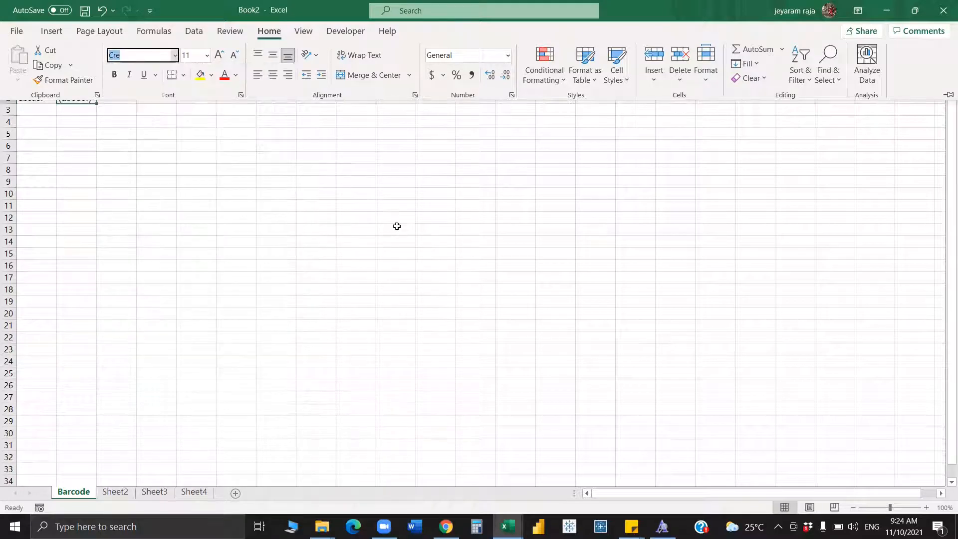
left_click(245, 238)
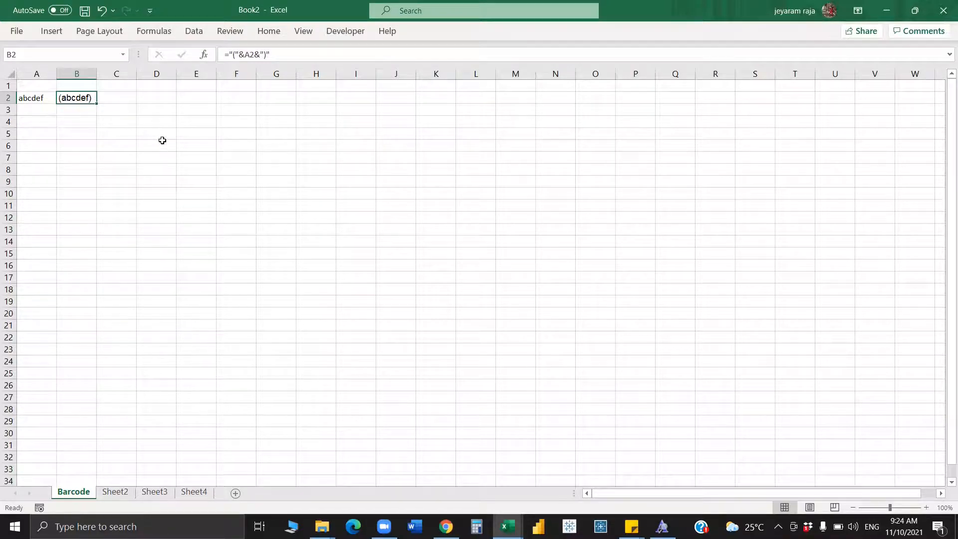
Step: Change the font of cell B2 on the Barcode sheet to MS Gothic
left_click(268, 31)
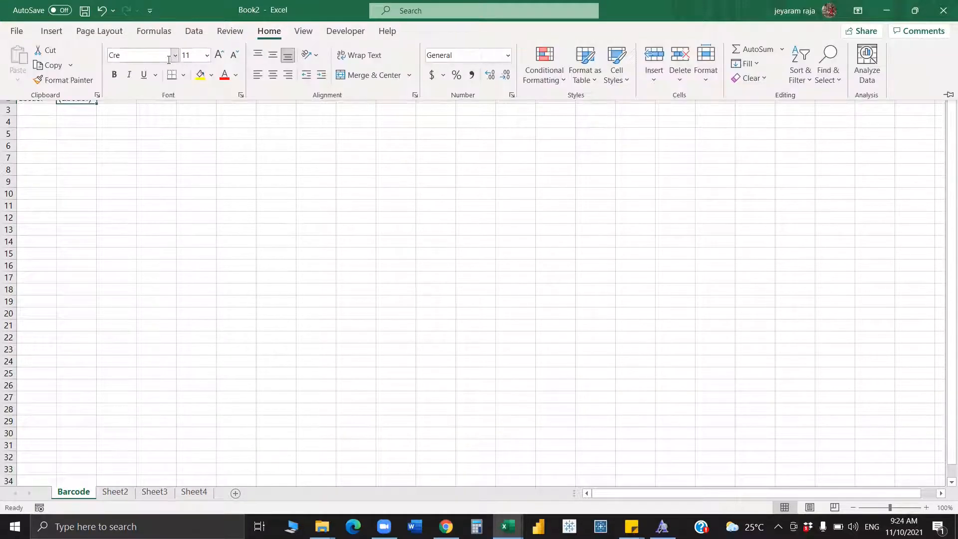
left_click(150, 56)
key("BackSpace")
key("BackSpace")
left_click(175, 56)
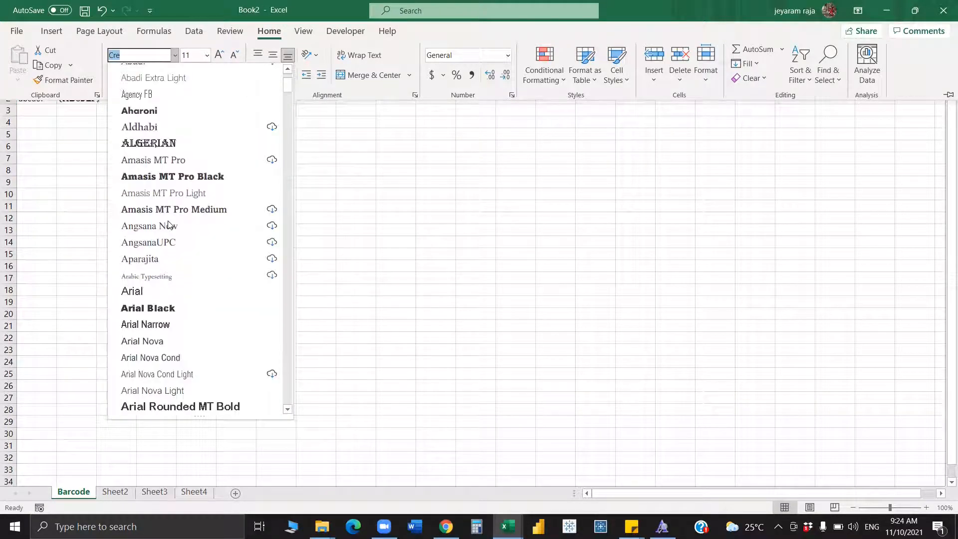
scroll(169, 225, "down", 20)
scroll(169, 225, "down", 11)
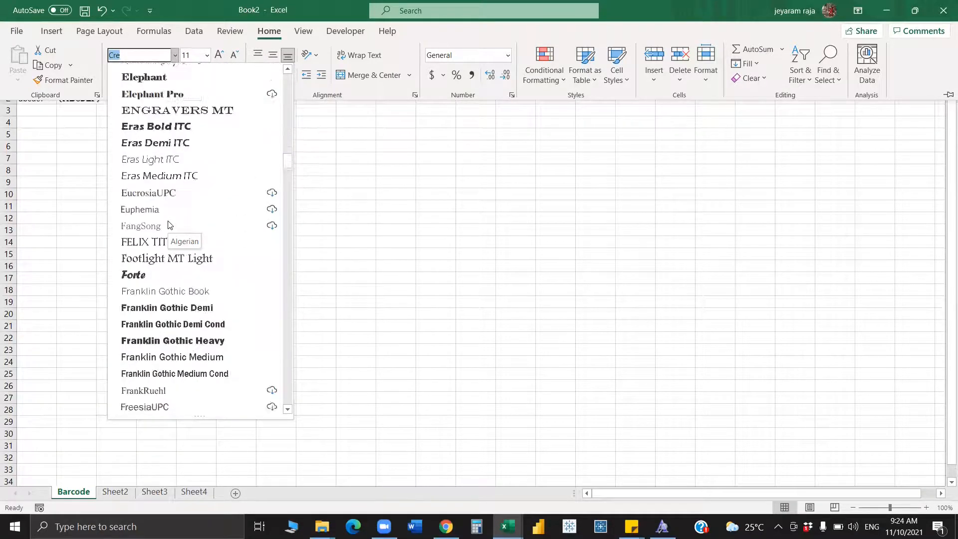
scroll(169, 224, "down", 3)
left_click(288, 218)
left_click_drag(288, 218, 288, 261)
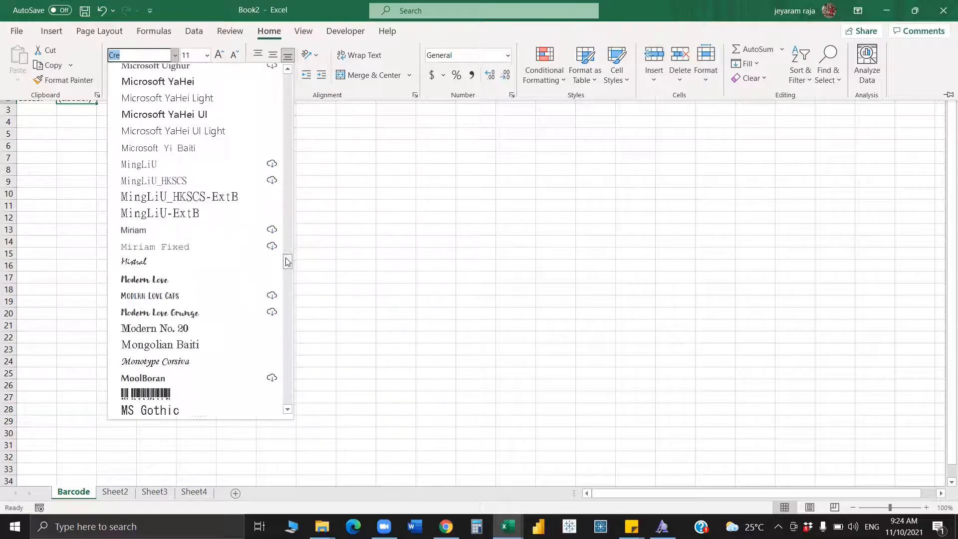
left_click(152, 409)
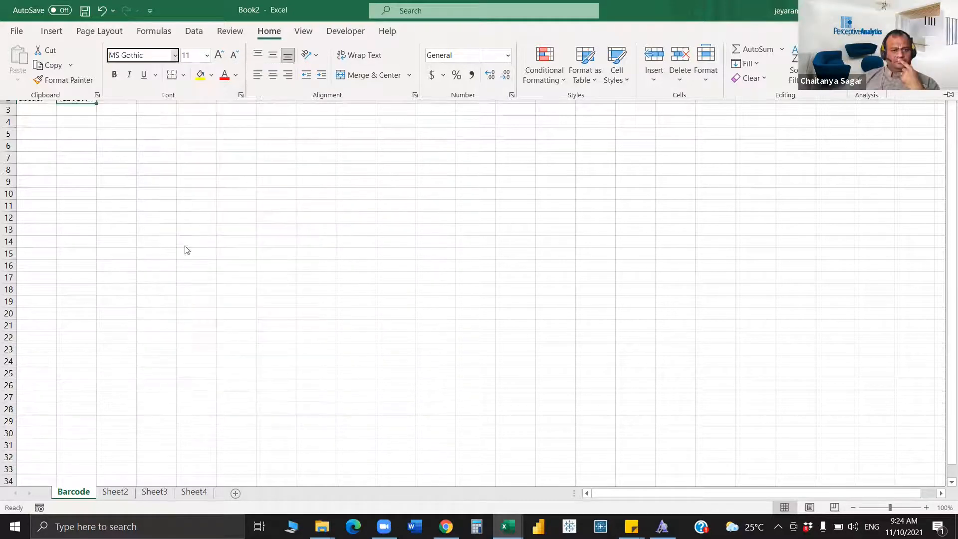
Step: Switch cell B2 on the Barcode sheet back to the barcode font MRV Code39extMA
left_click(175, 55)
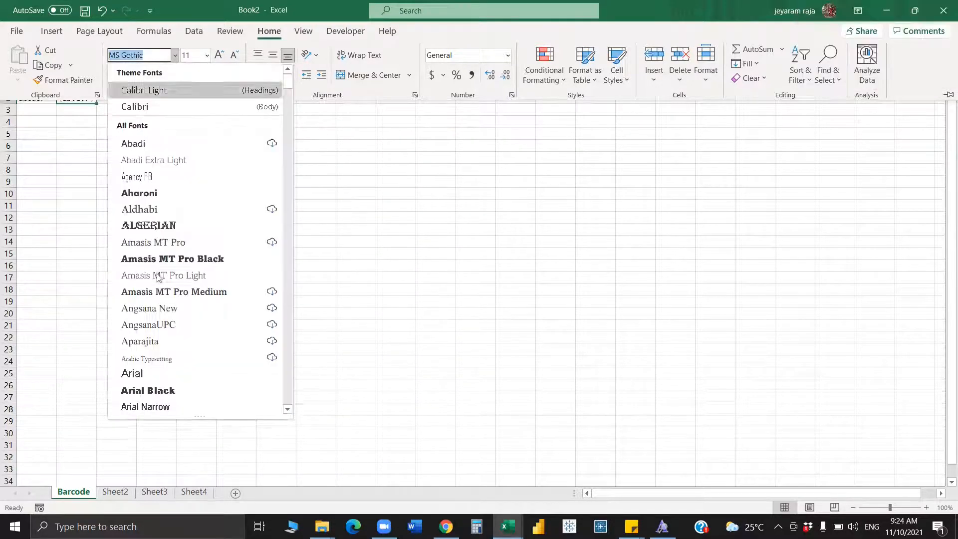
scroll(158, 278, "down", 1)
scroll(292, 201, "down", 1)
left_click(290, 200)
left_click_drag(290, 298, 297, 268)
scroll(171, 180, "up", 1)
left_click(170, 183)
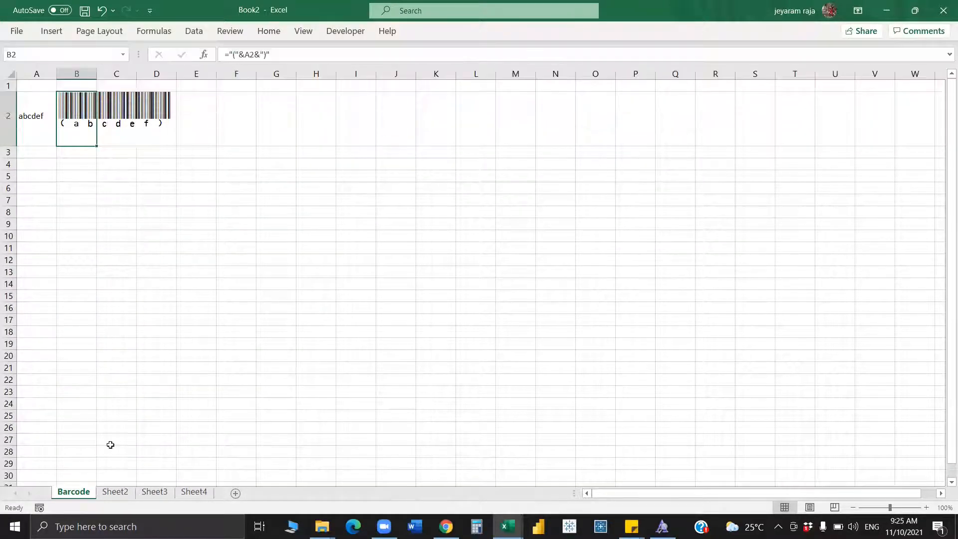
Step: Rename Sheet2 as Qr Code
left_click(117, 494)
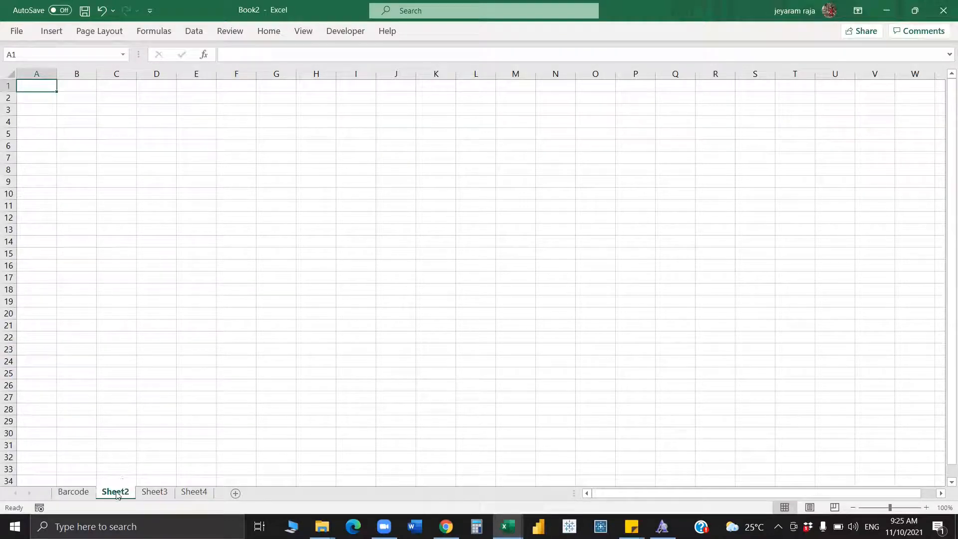
double_click(117, 492)
type("Qr Code")
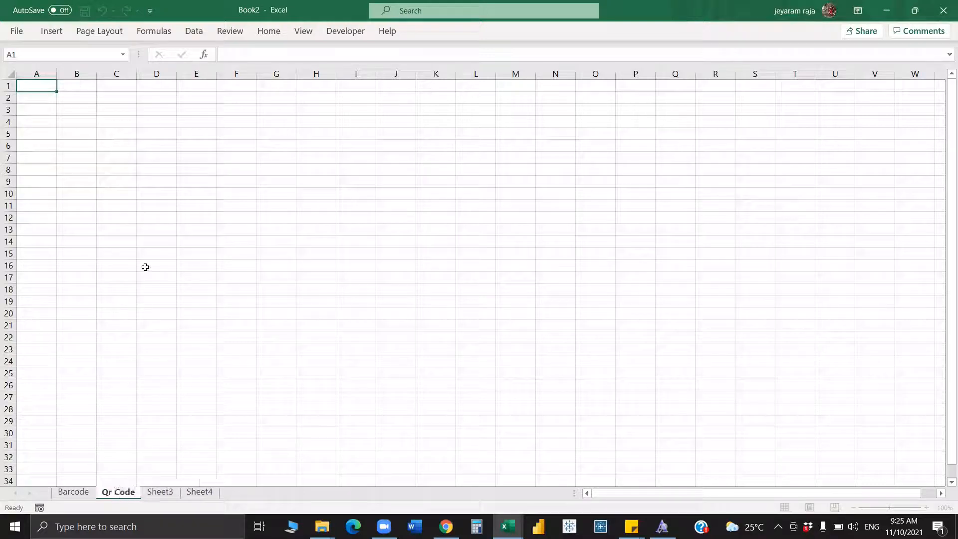
key("Return")
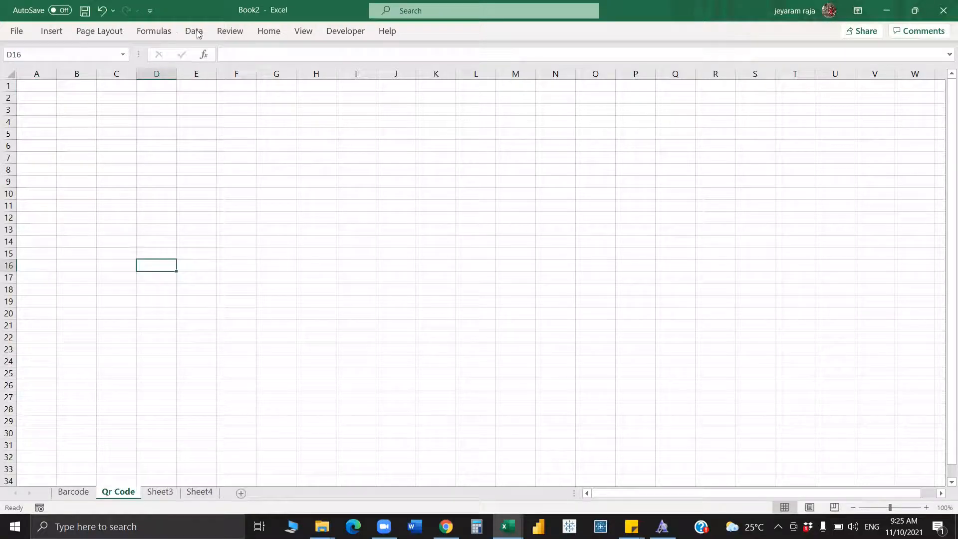
Step: Set the font of the empty cell D16 on the Qr Code sheet to QR font tfb
scroll(259, 33, "down", 3)
key("alt+h")
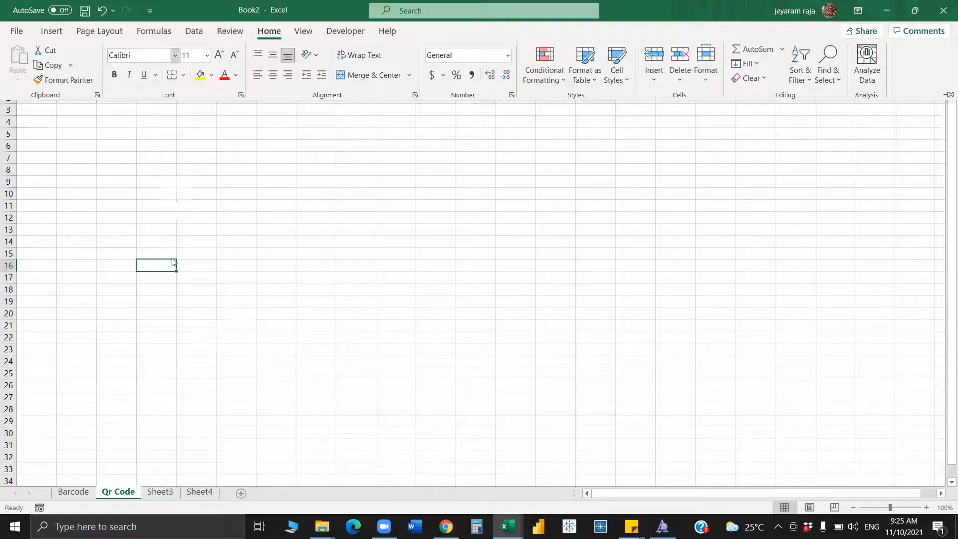
key("f")
key("f")
scroll(166, 288, "down", 7)
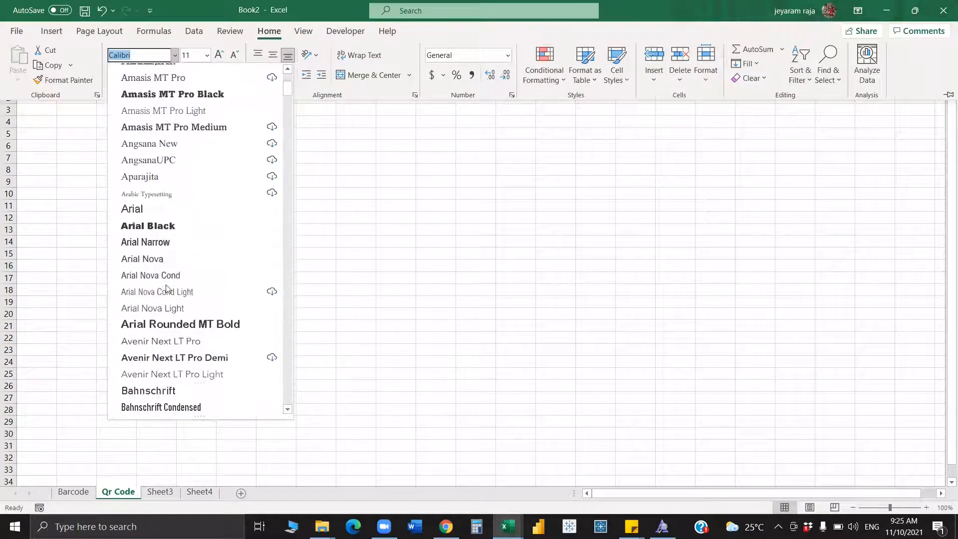
scroll(166, 289, "down", 18)
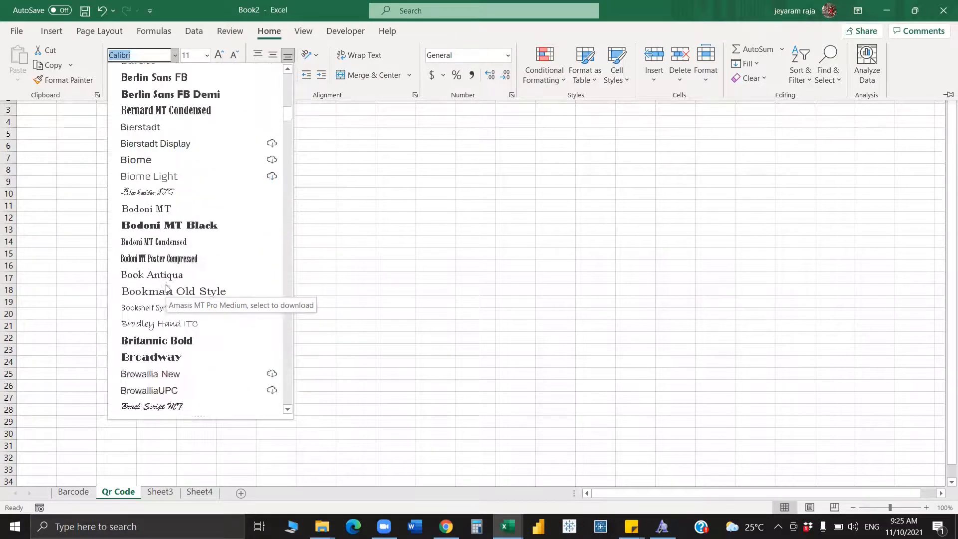
scroll(166, 288, "down", 14)
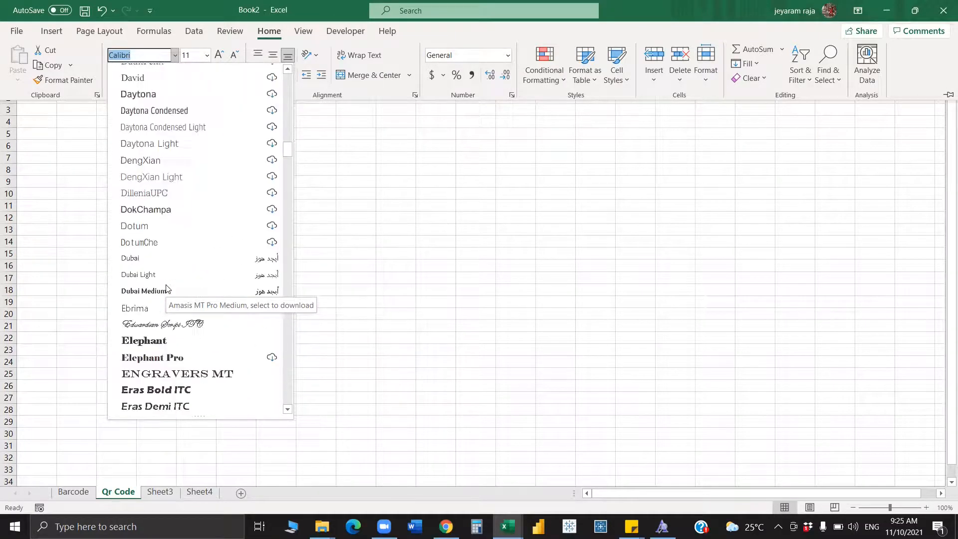
scroll(166, 289, "down", 4)
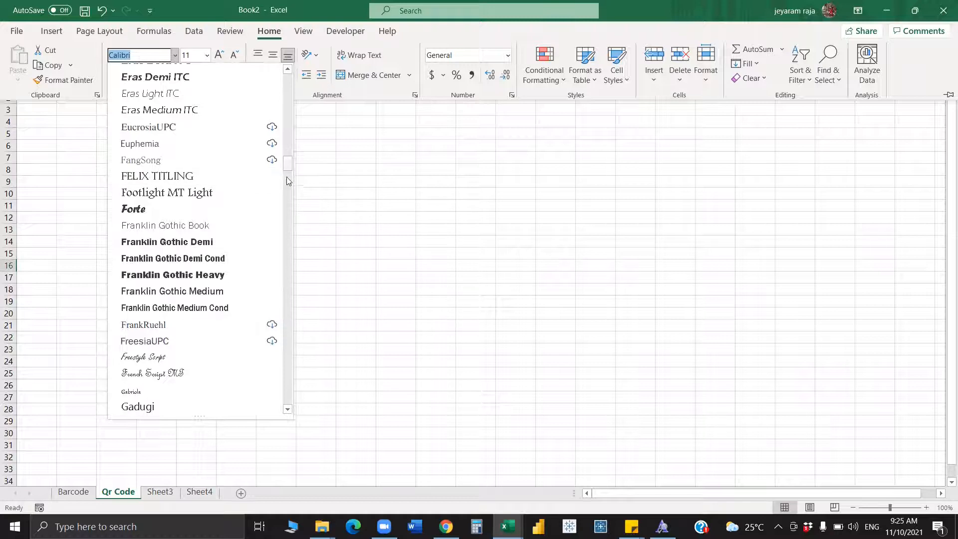
scroll(286, 177, "down", 7)
left_click_drag(288, 213, 288, 282)
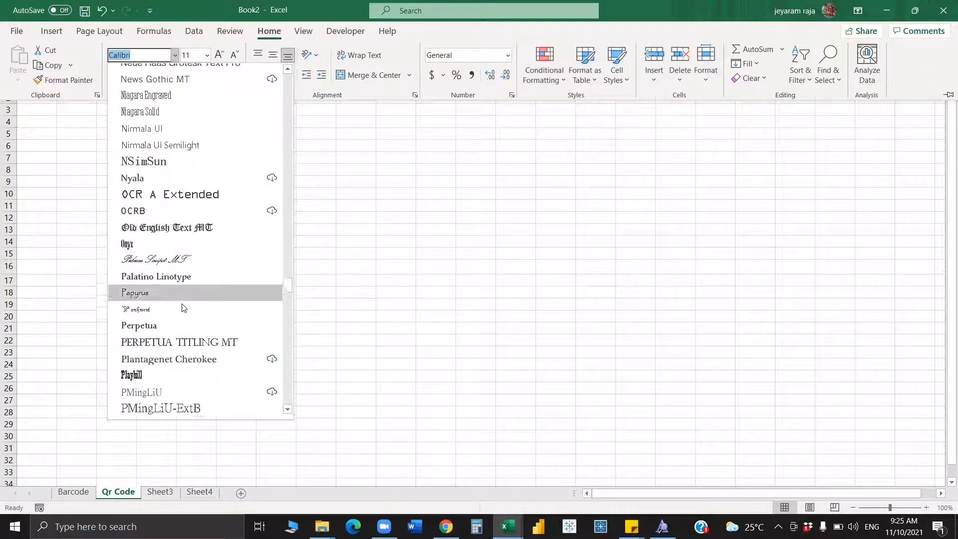
scroll(184, 308, "down", 1)
scroll(183, 307, "up", 1)
scroll(184, 308, "down", 3)
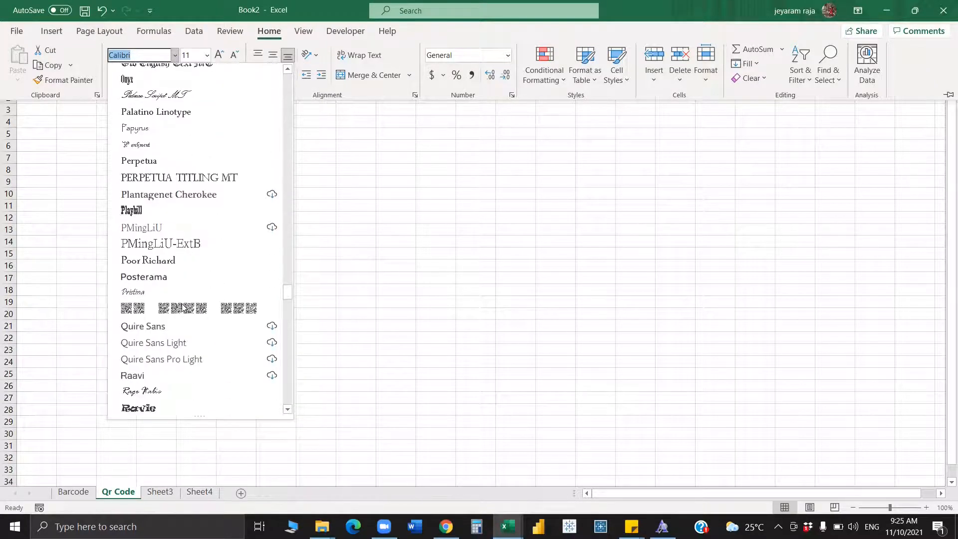
left_click(184, 308)
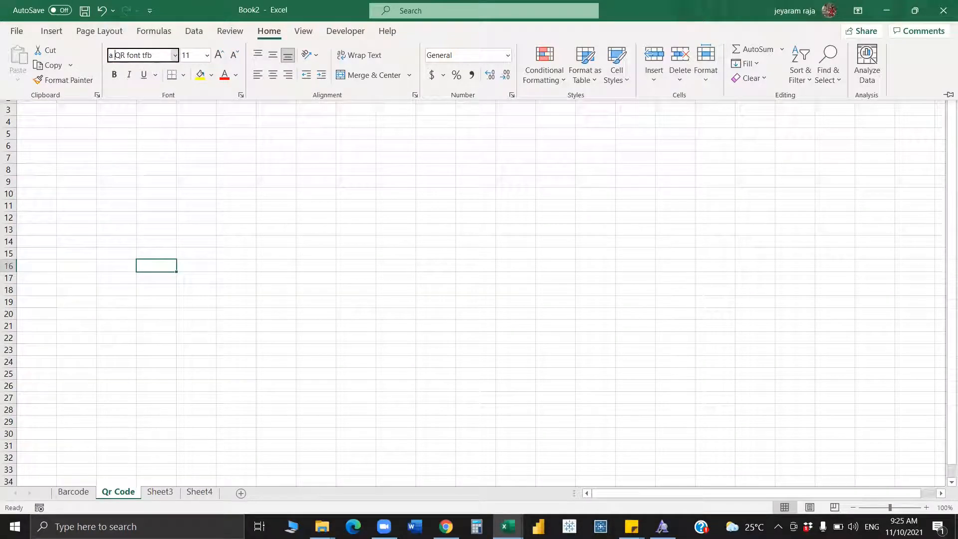
key("BackSpace")
left_click(189, 191)
Step: Enter the text qa in cell E10 of the Qr Code sheet and keep that cell selected
left_click(189, 192)
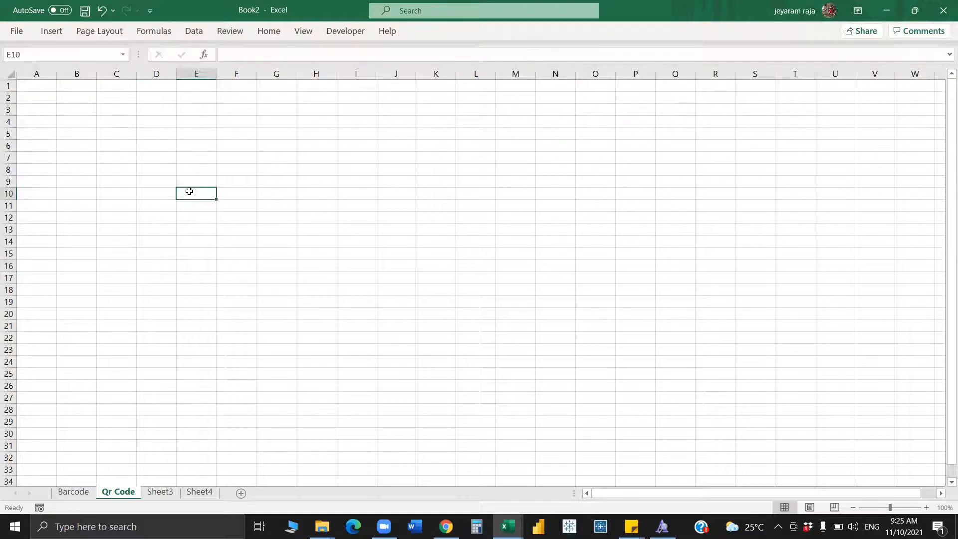
type("qa")
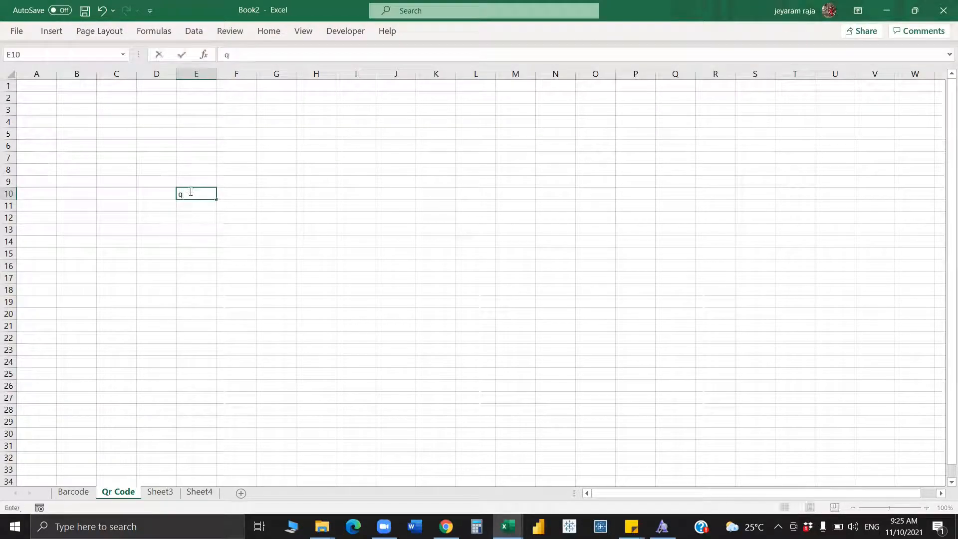
left_click(194, 227)
left_click(193, 196)
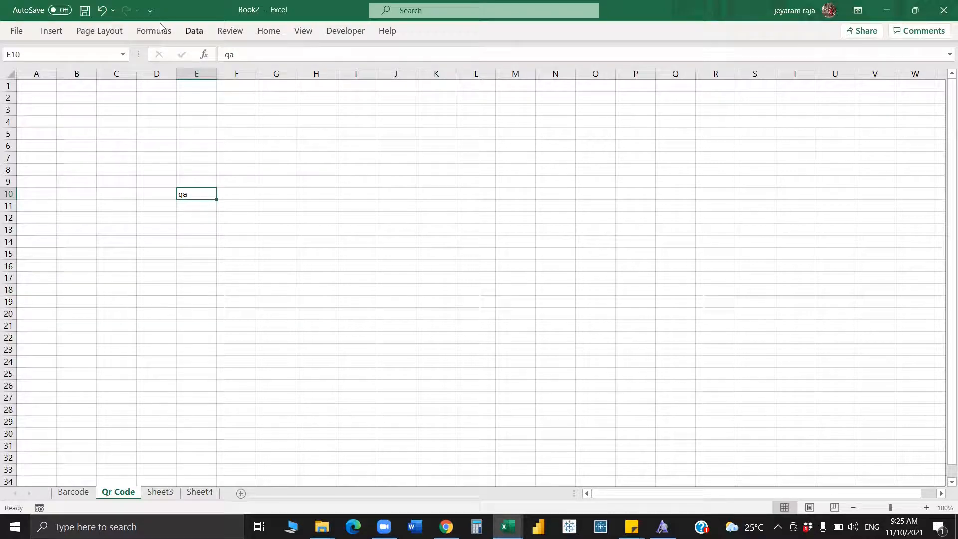
Step: Change the font of cell E10 to QR font tfb to turn its text into QR symbols
left_click(47, 32)
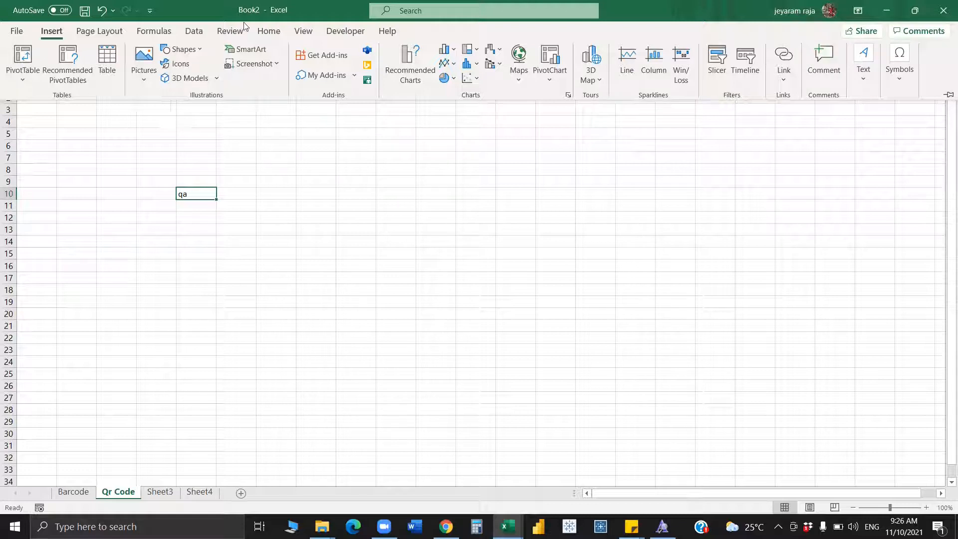
left_click(269, 30)
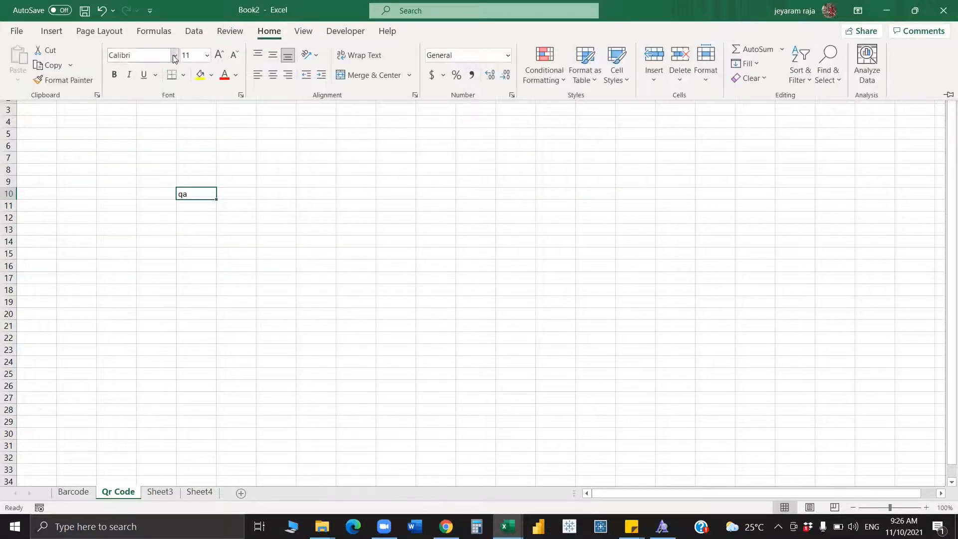
left_click(174, 56)
scroll(236, 202, "down", 6)
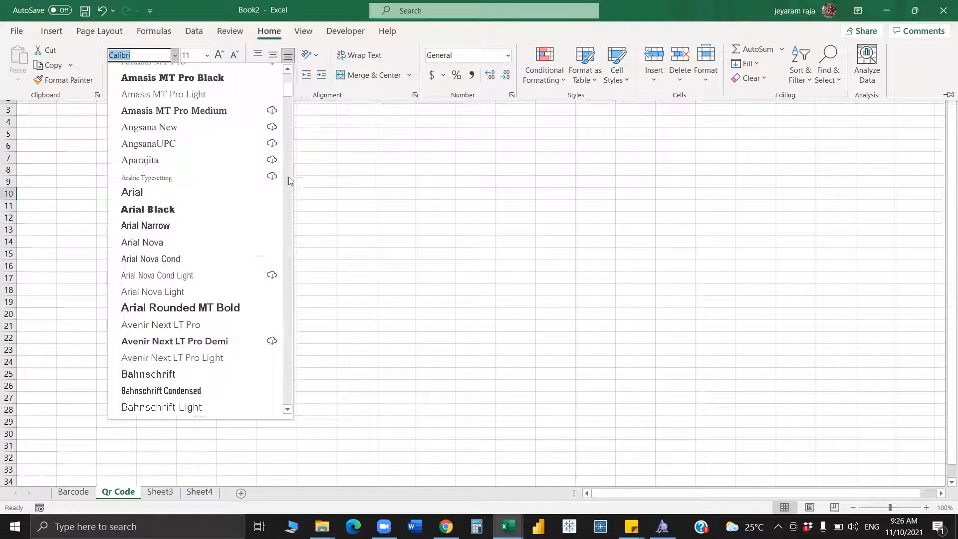
left_click_drag(292, 250, 294, 293)
left_click(232, 368)
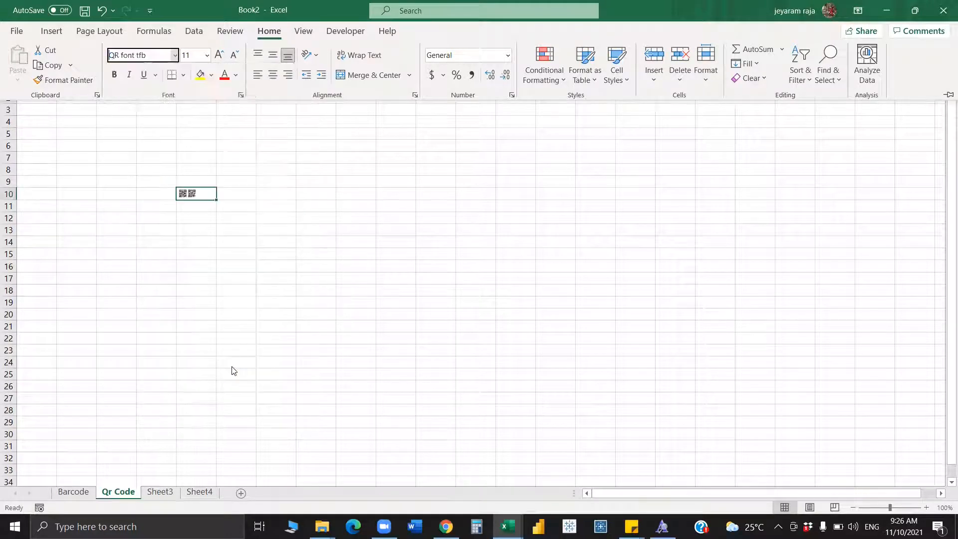
left_click(220, 207)
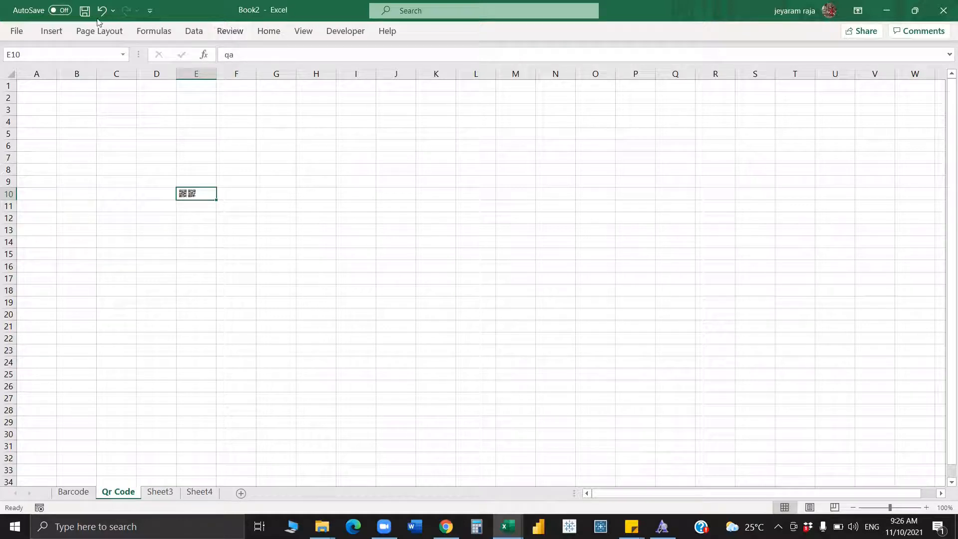
Step: Search the Office add-in store for QR and look through the listed QR code add-ins
left_click(51, 31)
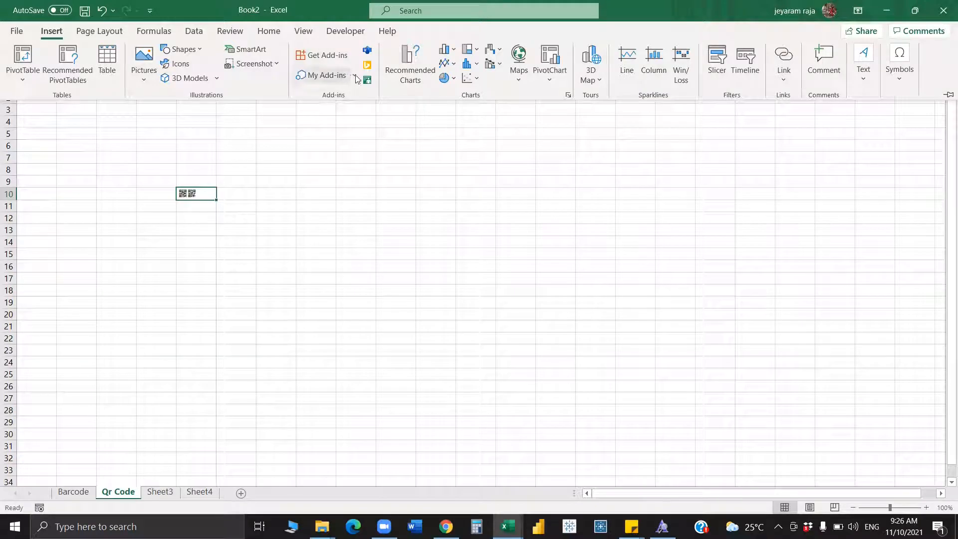
left_click(339, 77)
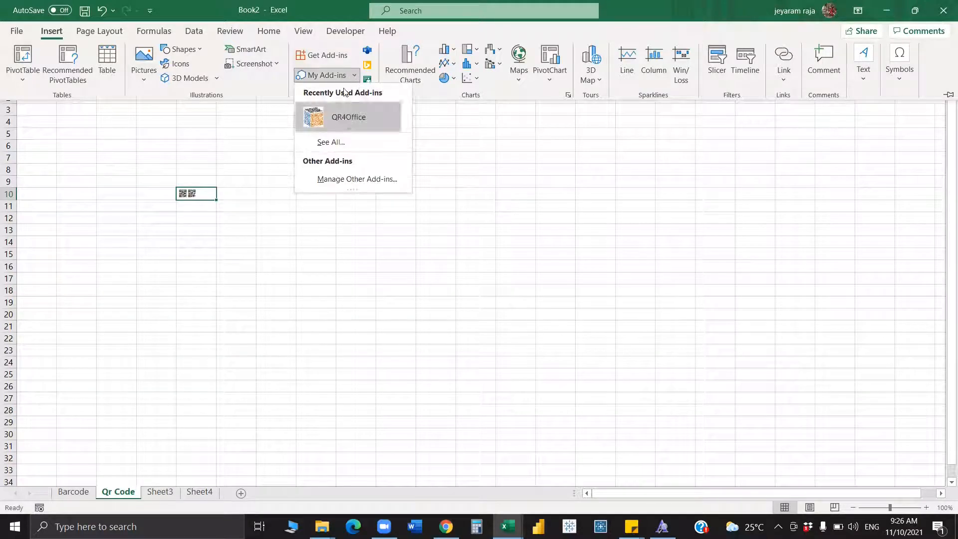
left_click(338, 60)
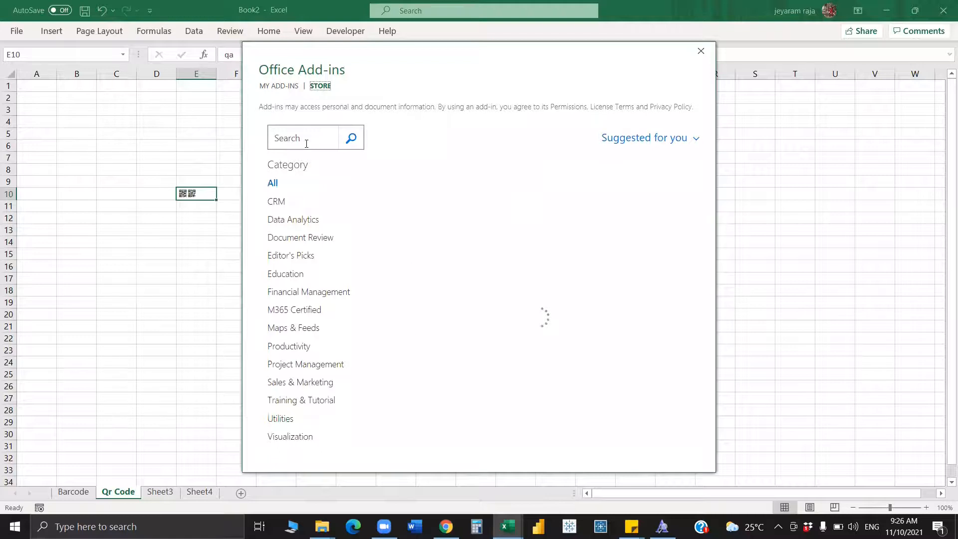
left_click(306, 143)
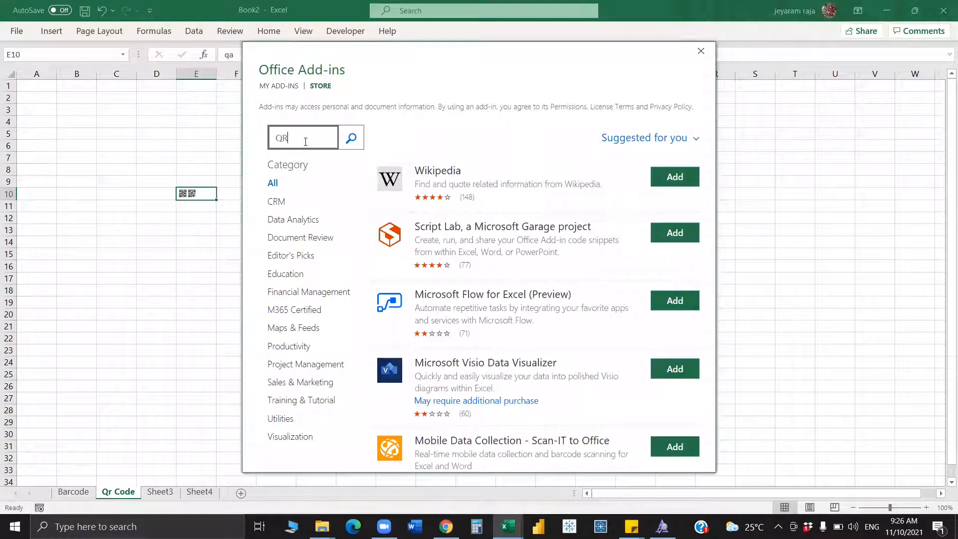
left_click(349, 138)
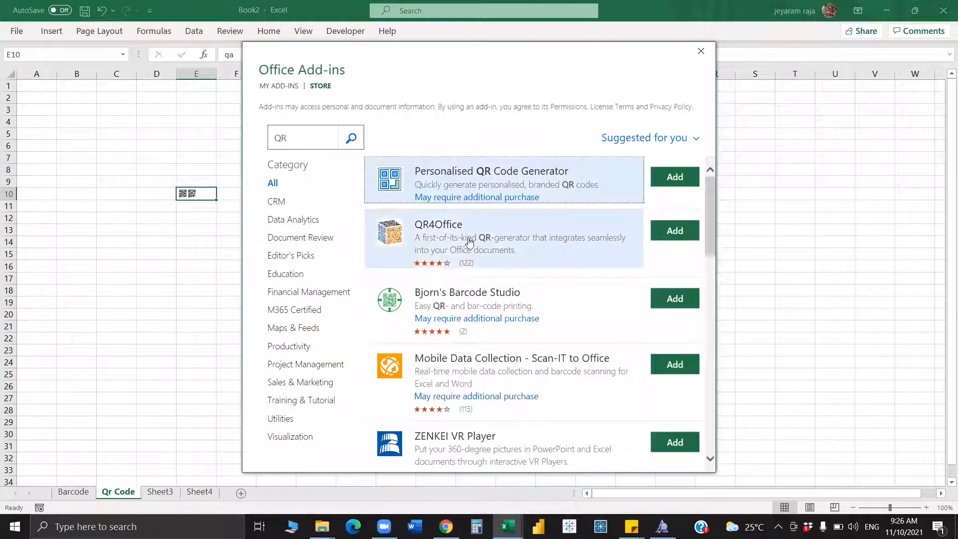
scroll(468, 245, "down", 3)
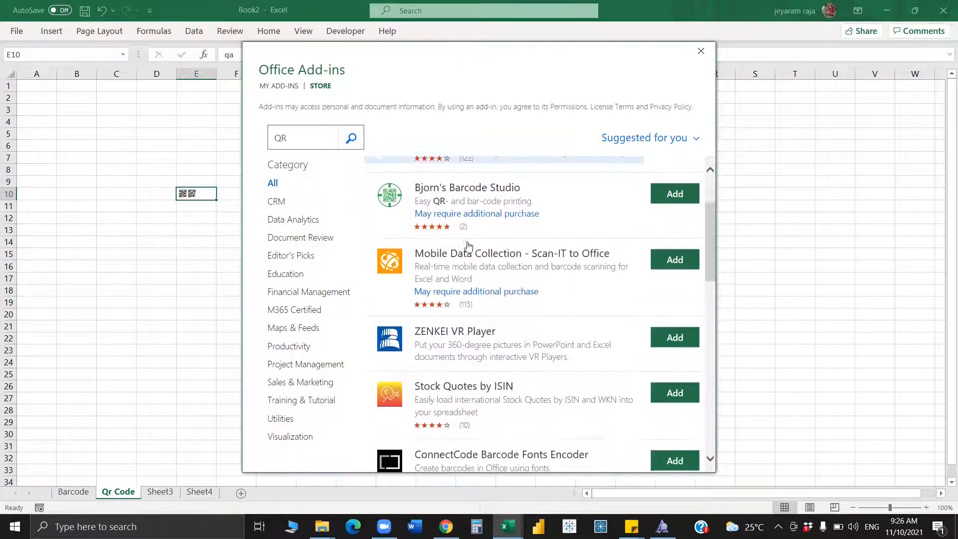
scroll(471, 245, "up", 3)
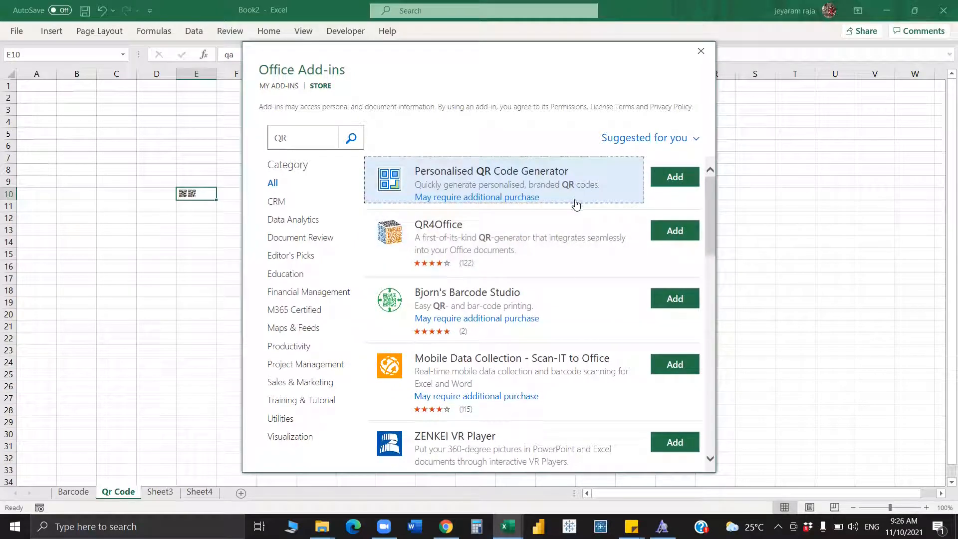
left_click(702, 50)
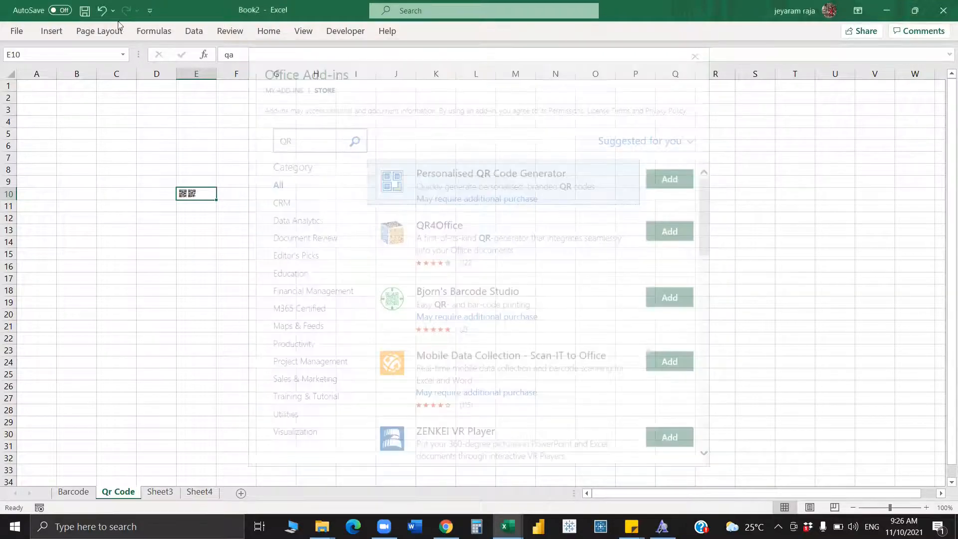
Step: Check which Office add-ins are already installed for the account
left_click(52, 31)
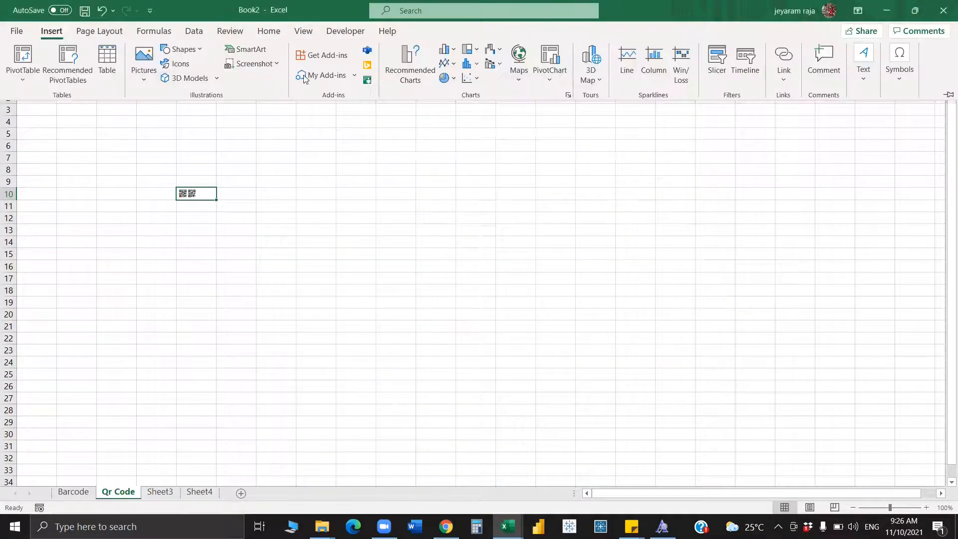
left_click(305, 77)
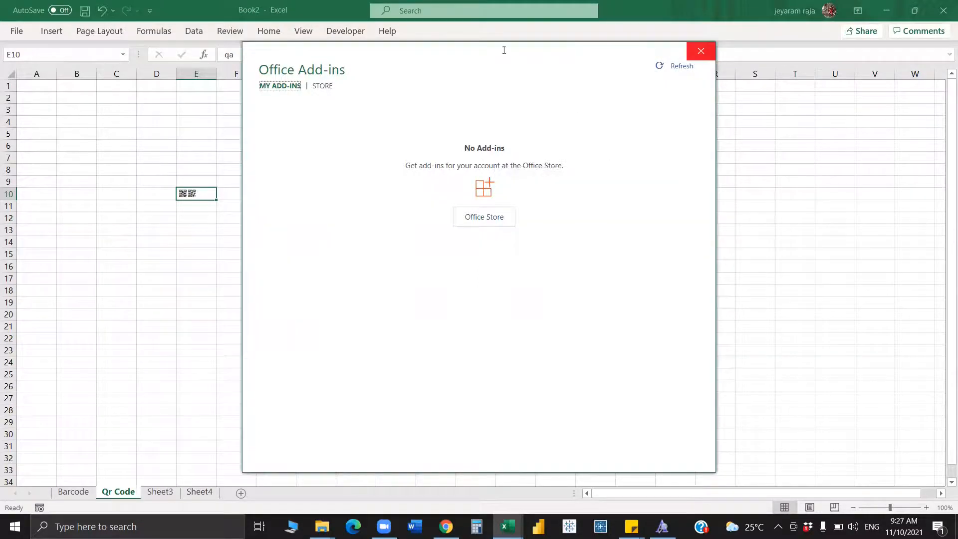
key("Escape")
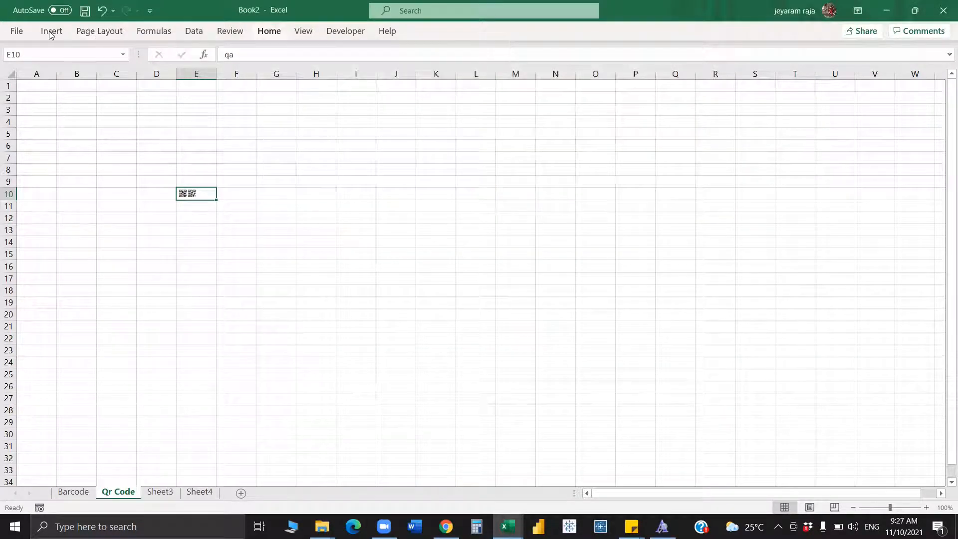
Step: Find the QR4Office add-in in the add-in store with the search term Qr4, add it and accept its license terms
left_click(50, 32)
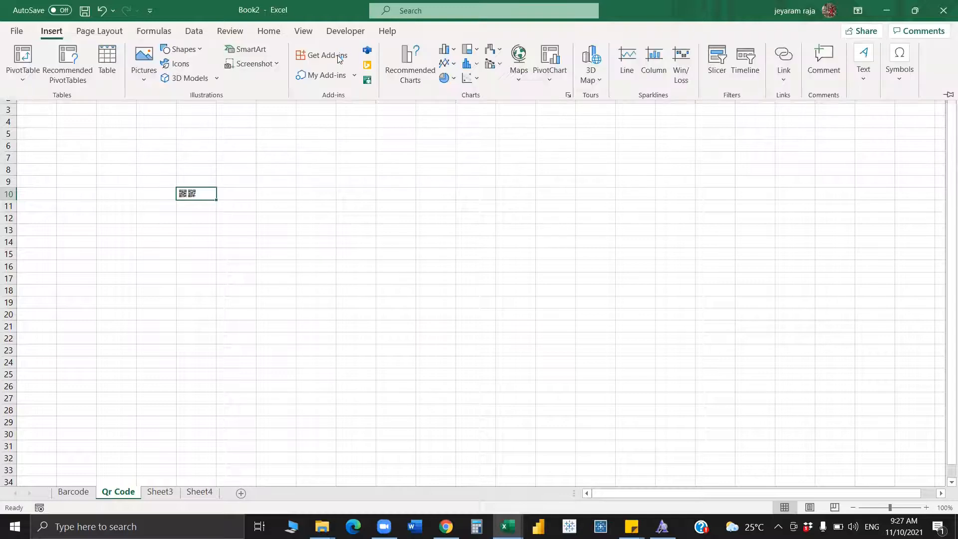
left_click(339, 56)
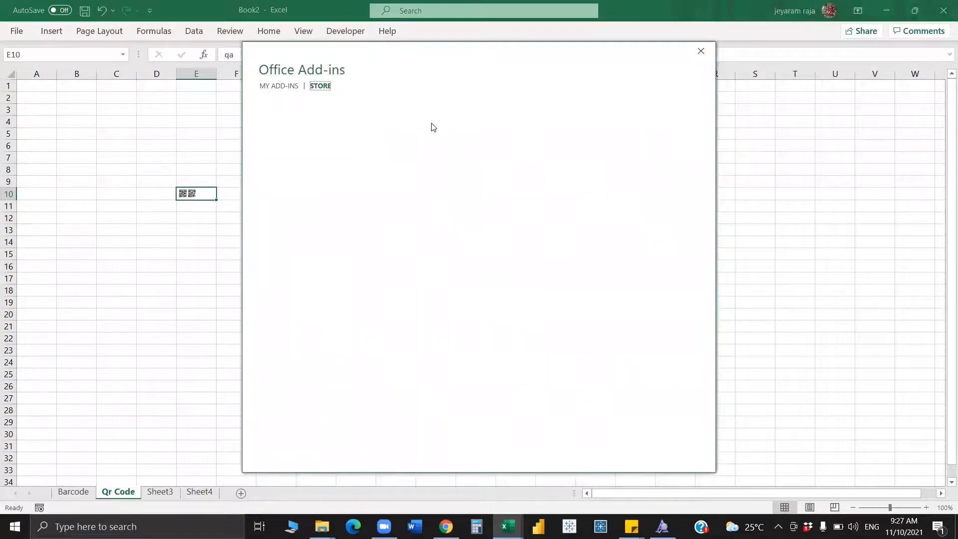
left_click(298, 137)
type("Qr4")
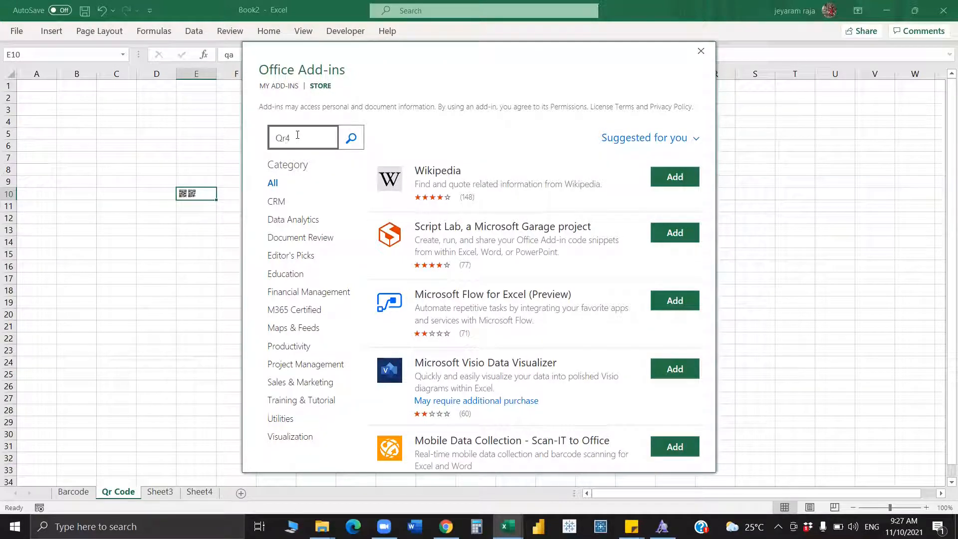
left_click(351, 137)
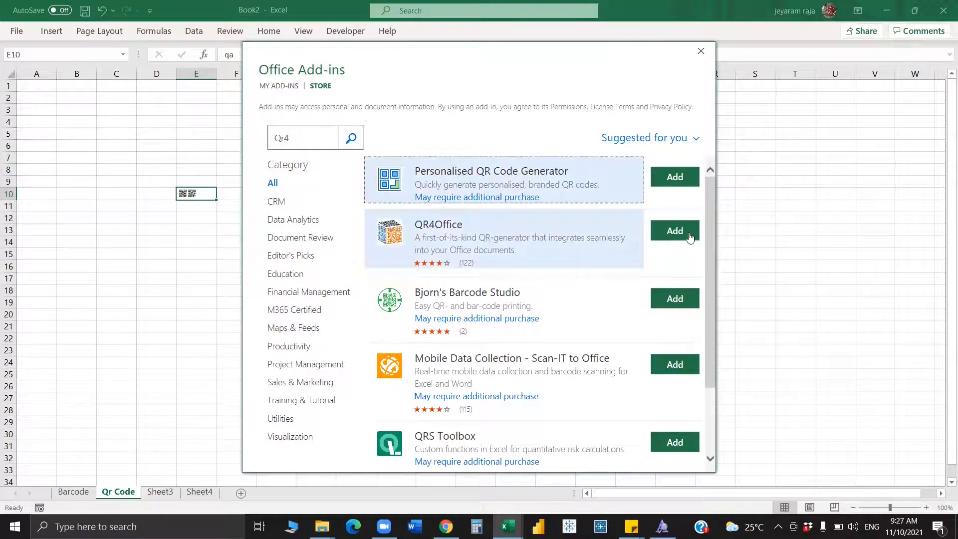
left_click(691, 236)
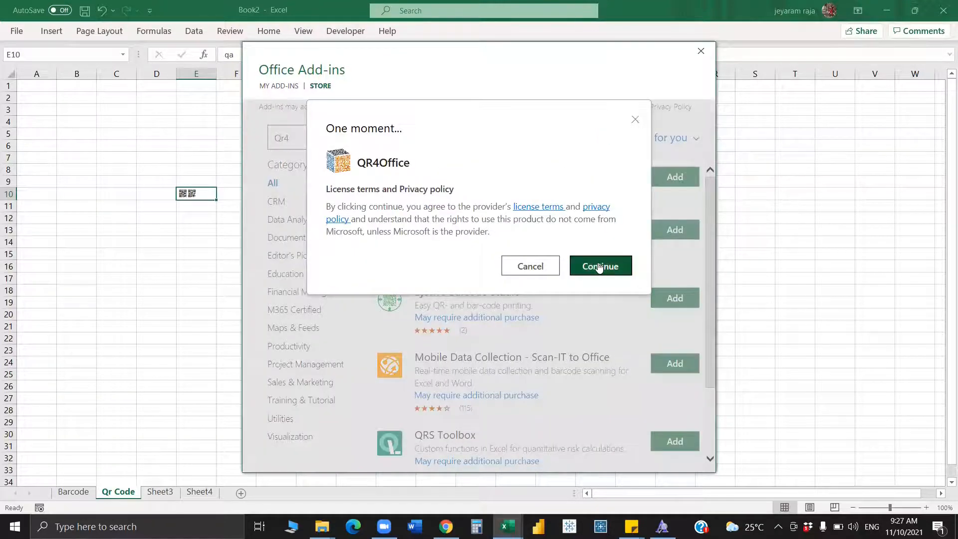
left_click(600, 267)
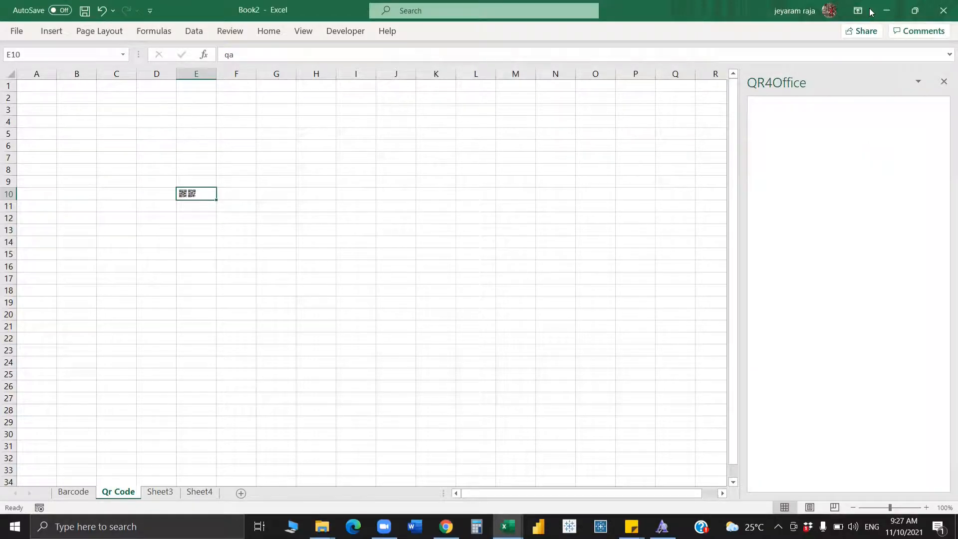
left_click(835, 135)
type("you")
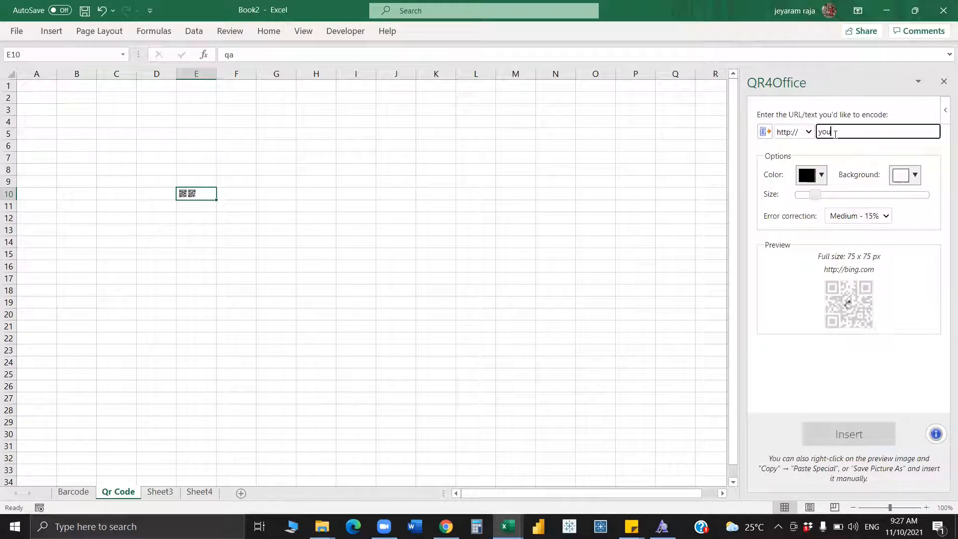
type("tub")
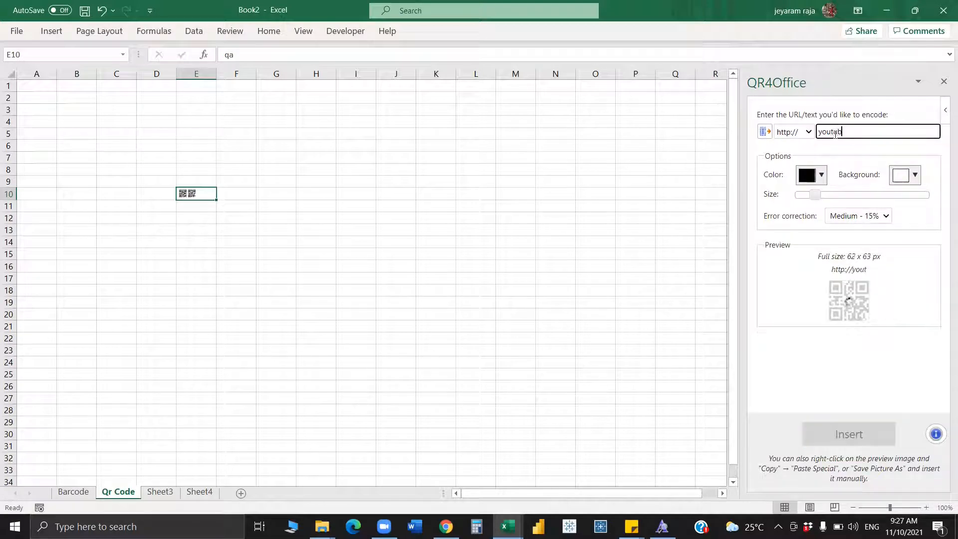
type("e.com")
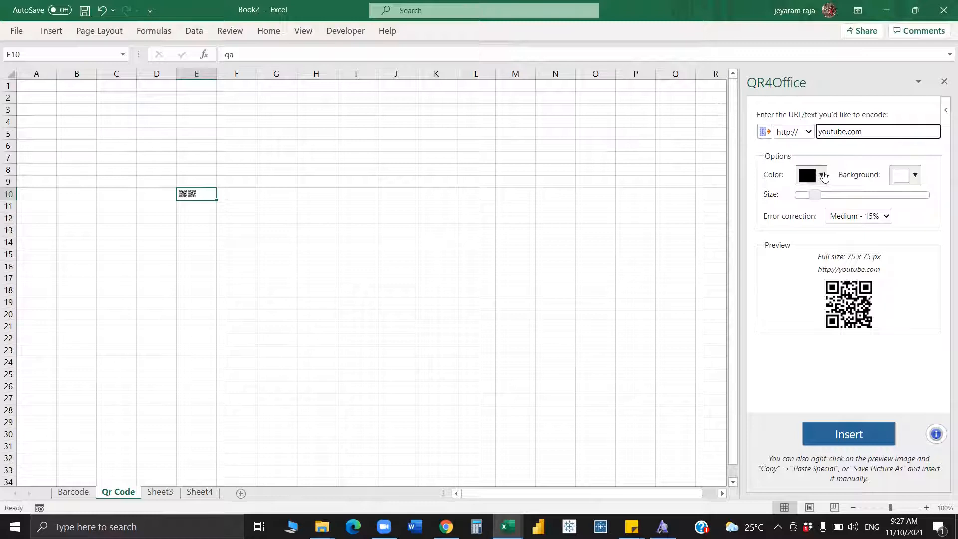
Step: Set the QR code's color to dark gray with a light lavender background, and review the error correction levels
left_click(824, 201)
left_click(824, 201)
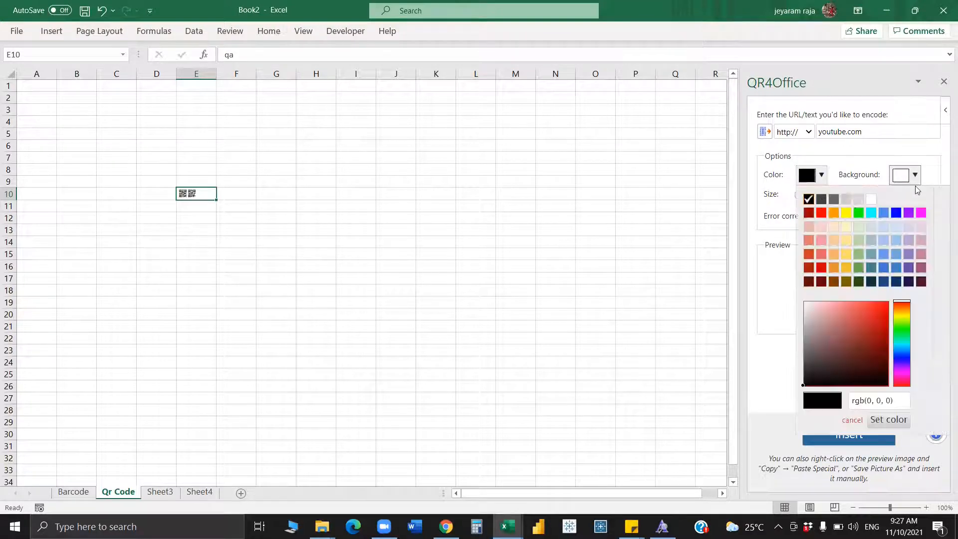
left_click(916, 185)
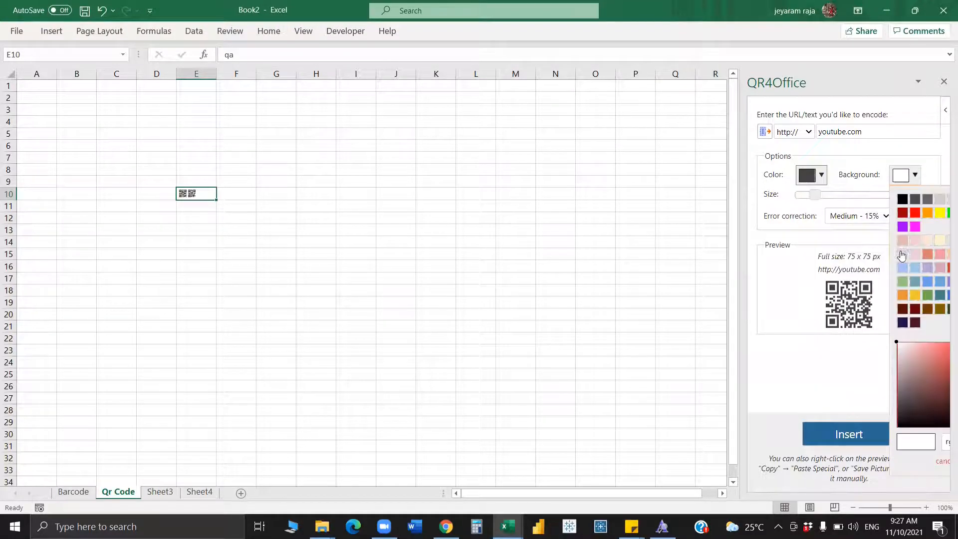
left_click(870, 248)
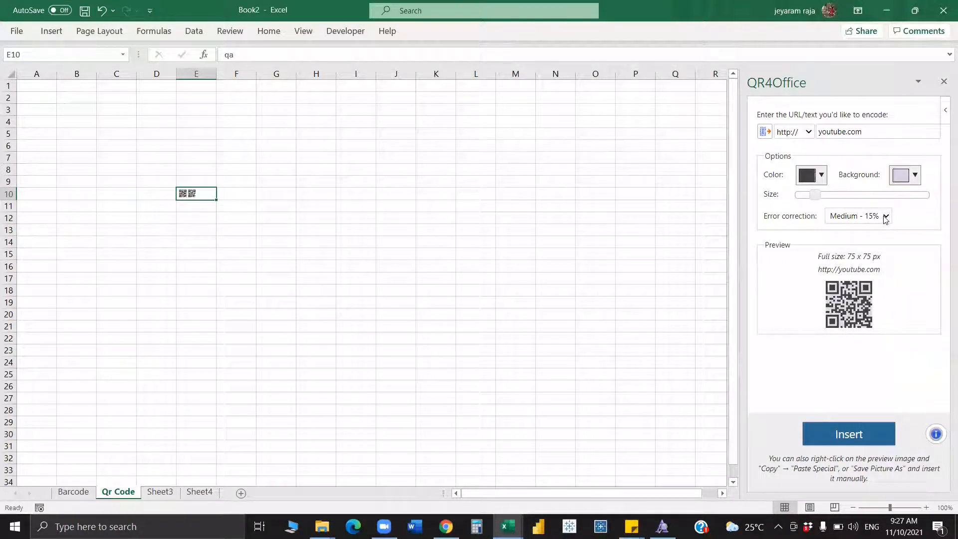
left_click(887, 217)
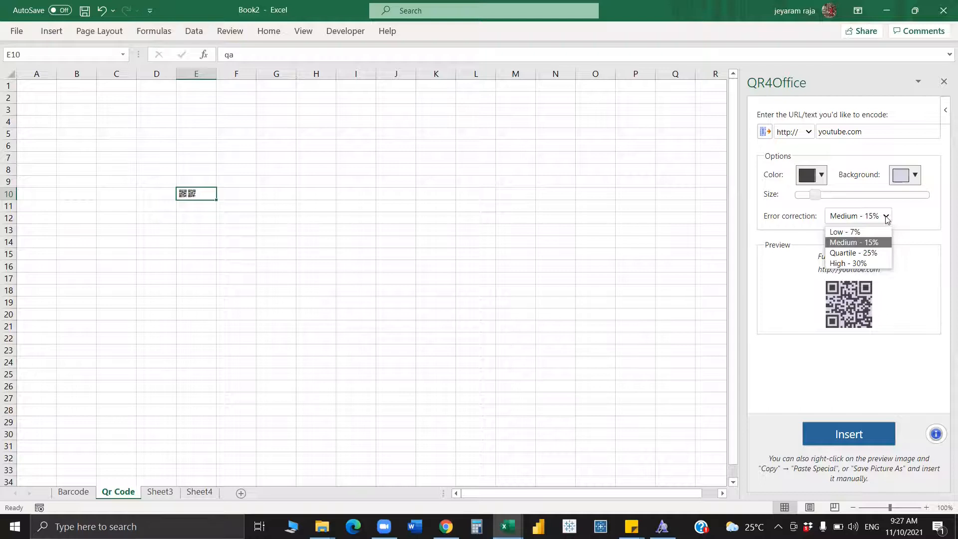
left_click(879, 280)
Step: Insert the QR code at cell E10 and enlarge the picture to cover about E10 to H21
left_click(849, 433)
left_click(221, 218)
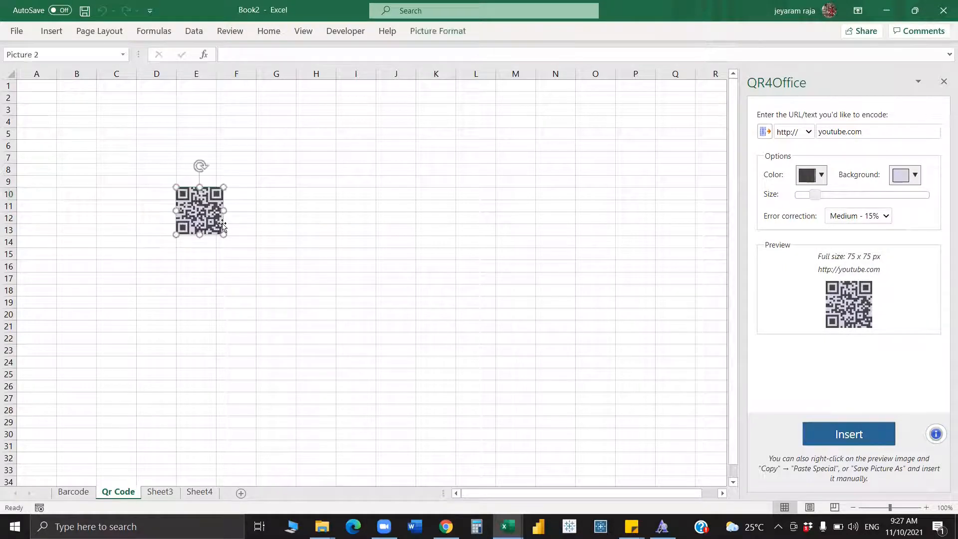
left_click_drag(223, 234, 318, 329)
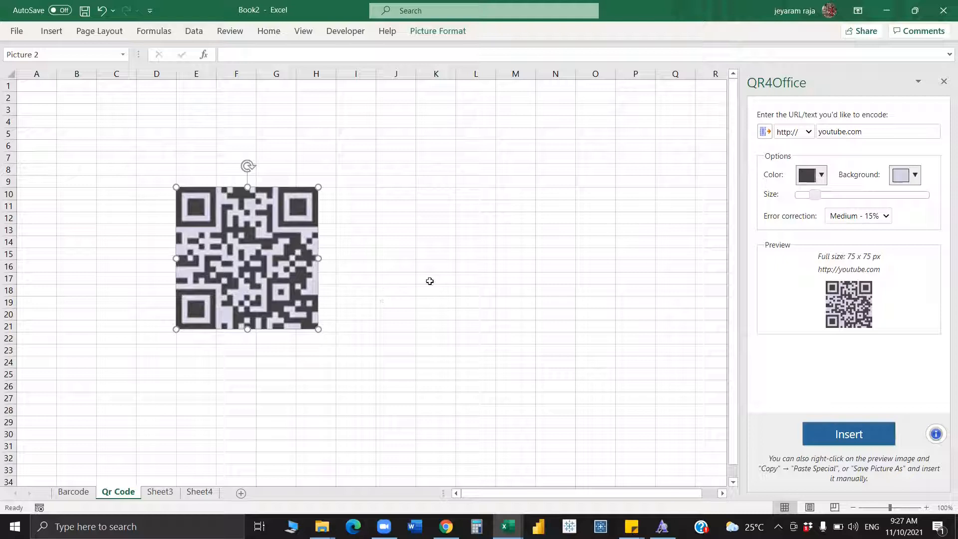
Step: Review the prefix types QR4Office can encode and the commands available for the inserted QR code picture
left_click(810, 134)
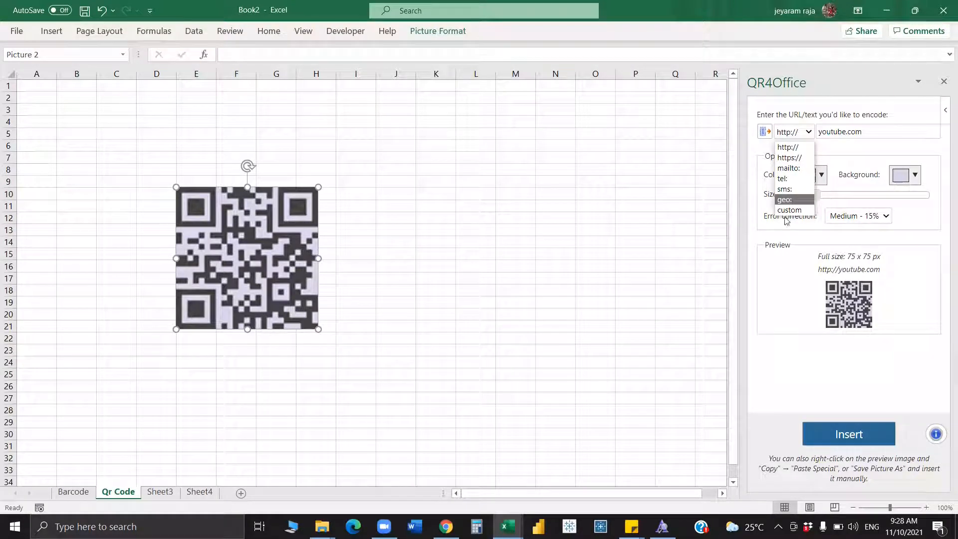
right_click(282, 265)
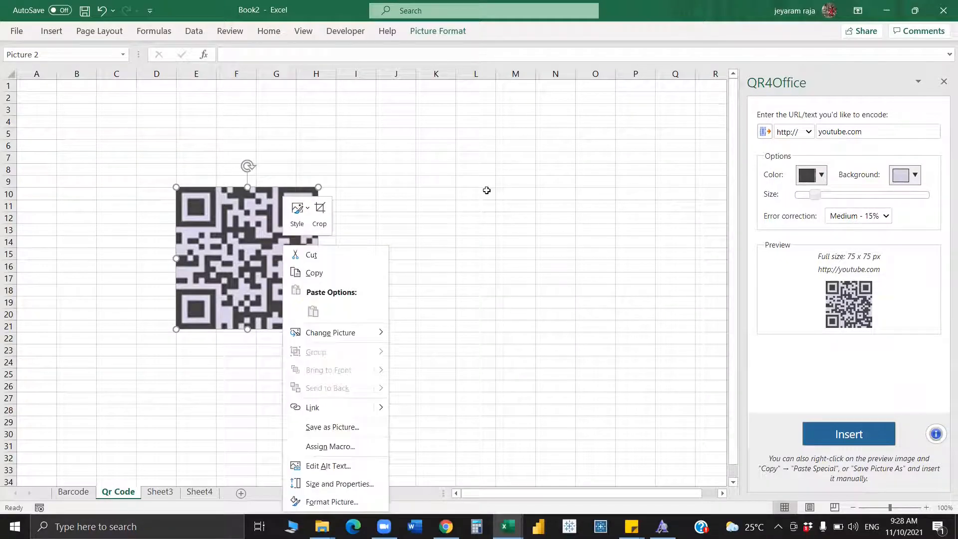
key("Escape")
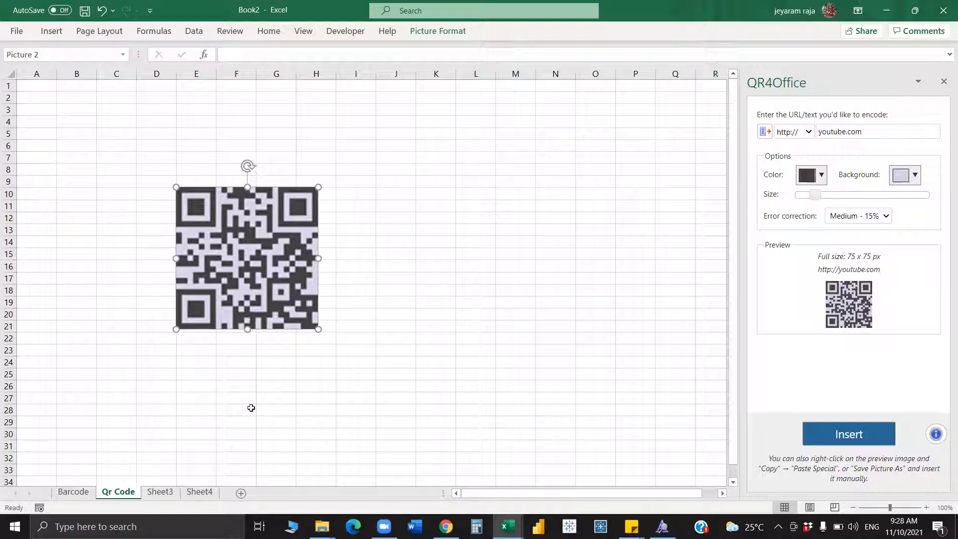
Step: Switch to Sheet3 and point out the April values of Item 5 and Item 6
left_click(160, 493)
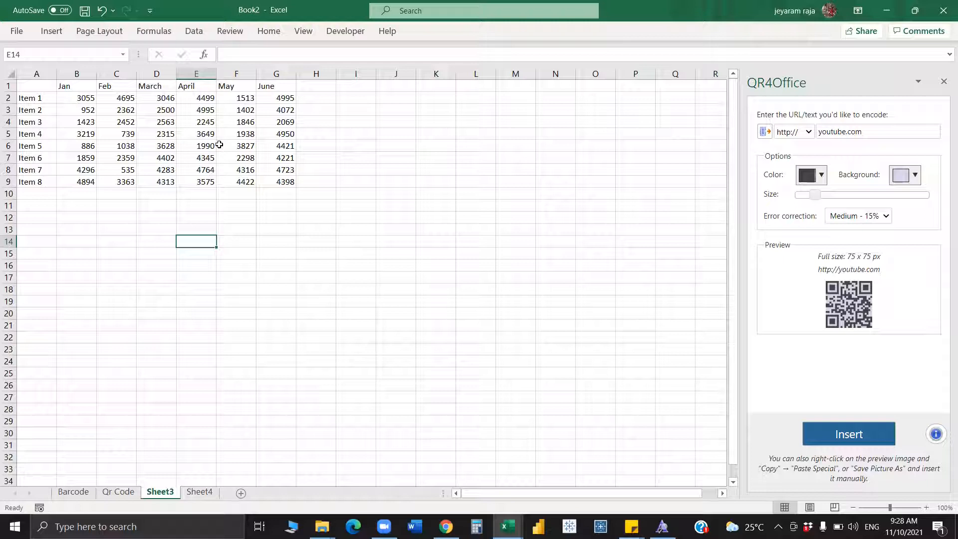
left_click(201, 146)
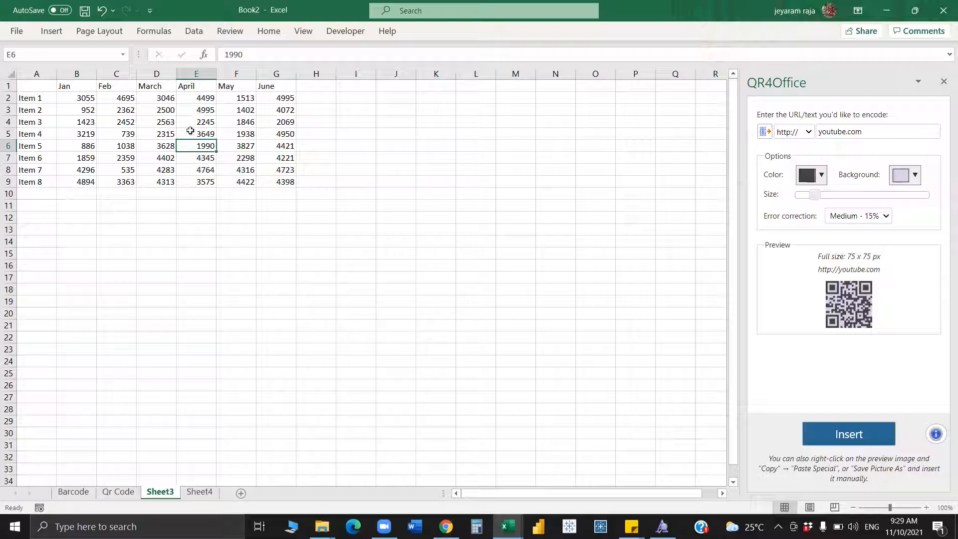
left_click(210, 163)
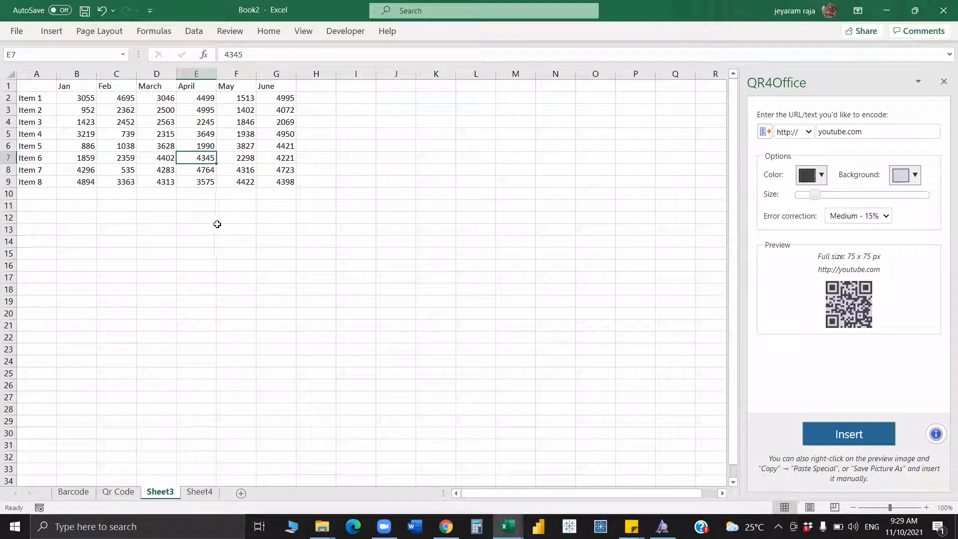
Step: Start an OR formula in cell F13 below the item table
left_click(238, 224)
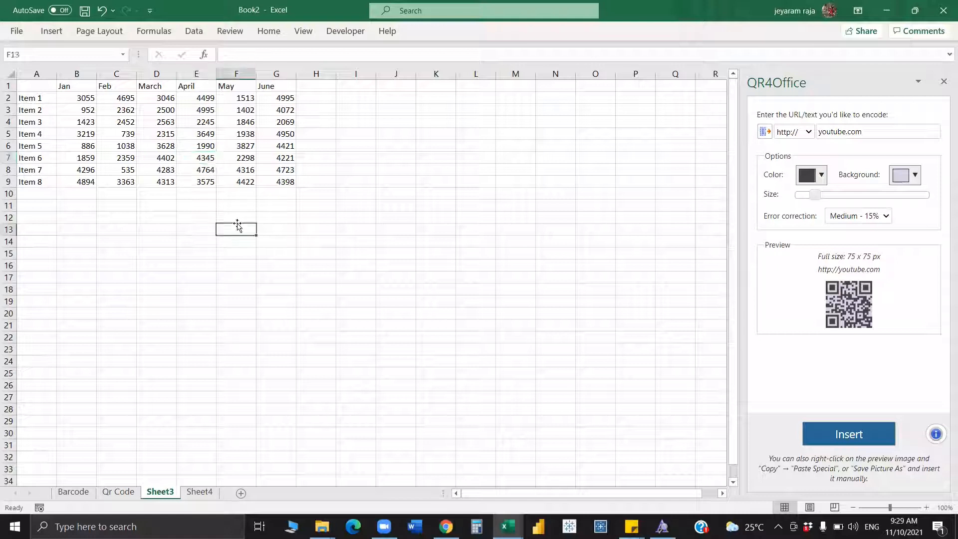
type("=o")
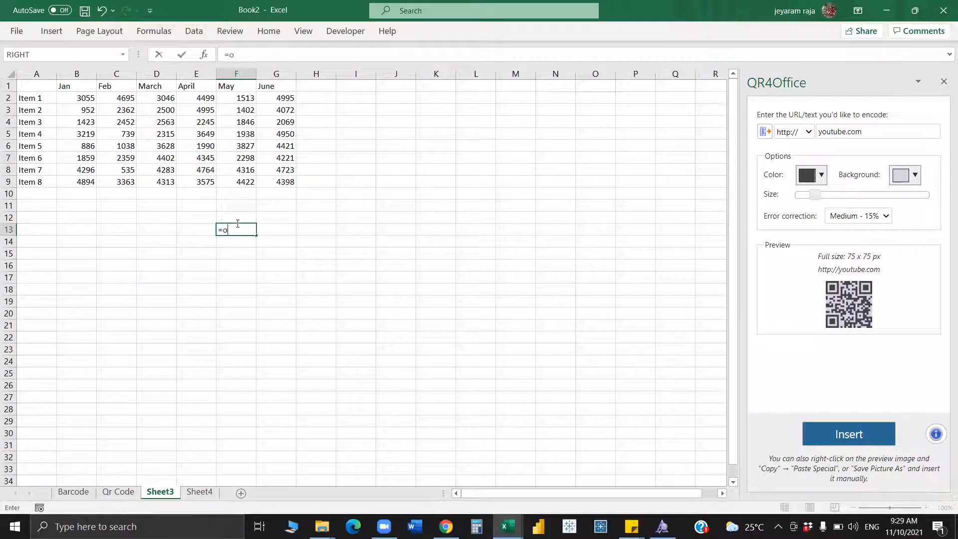
type("r(")
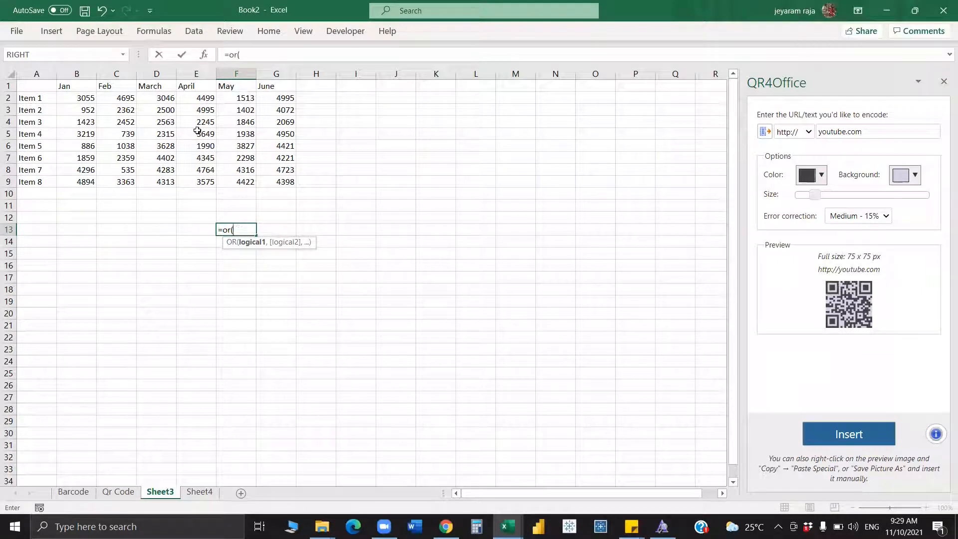
left_click(202, 148)
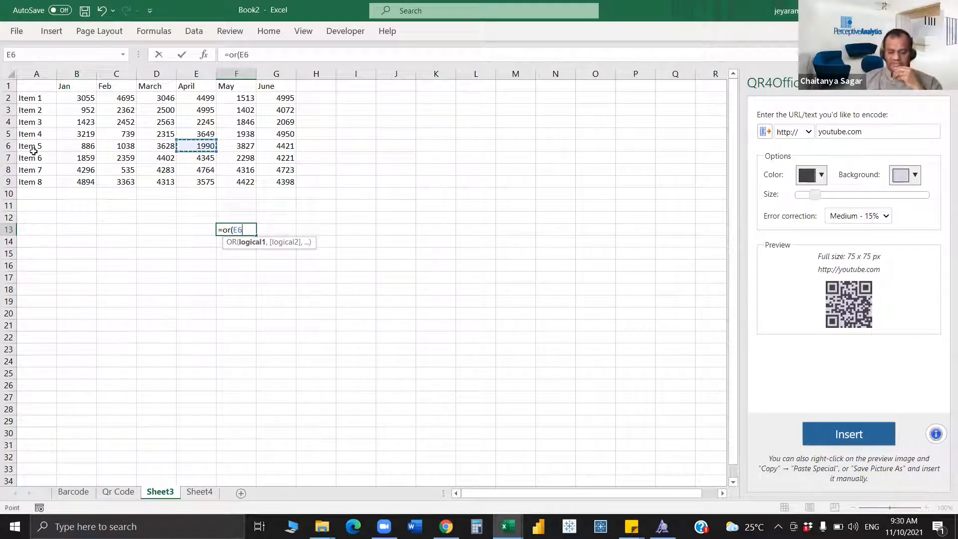
key("BackSpace")
key("BackSpace")
Step: Write cell("col")=COLUMN() as the first condition of the OR formula in F13
type("c")
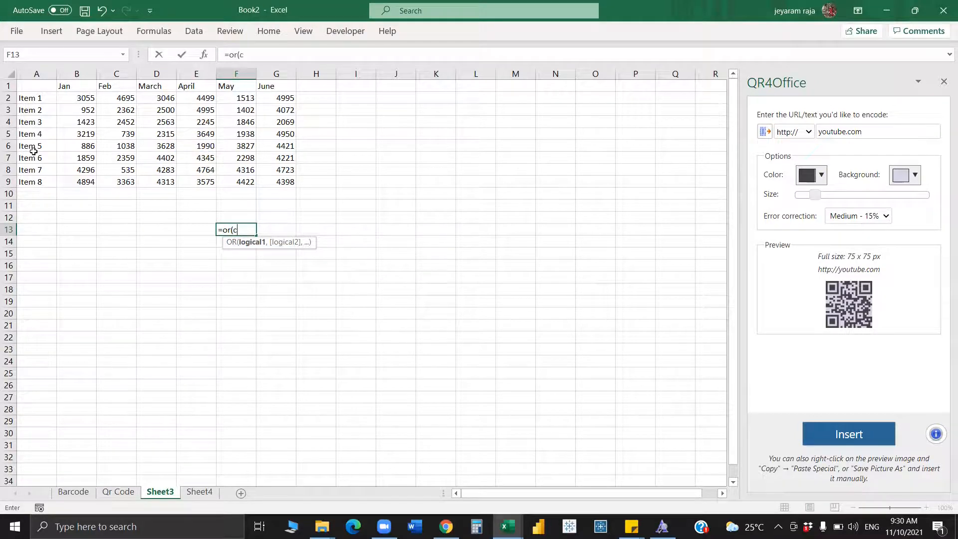
type("ell")
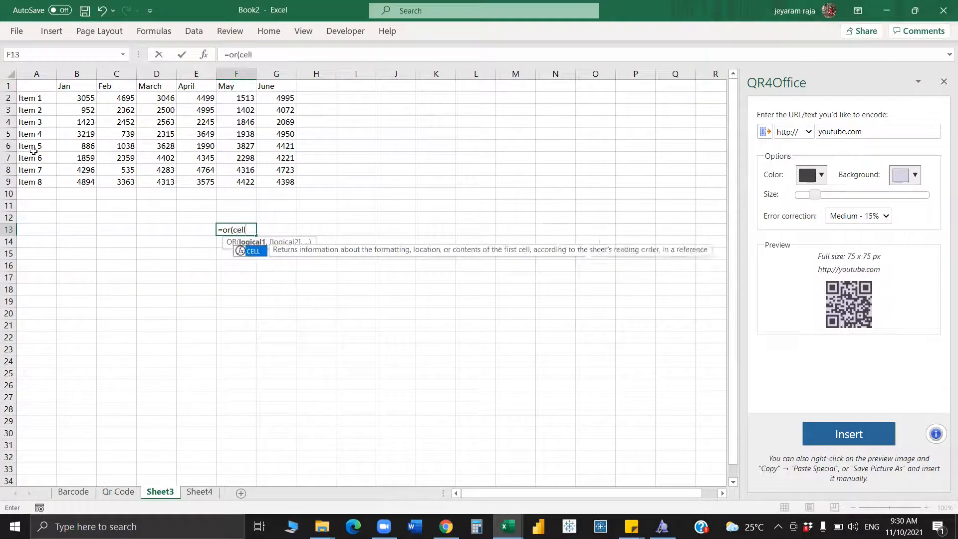
type("(")
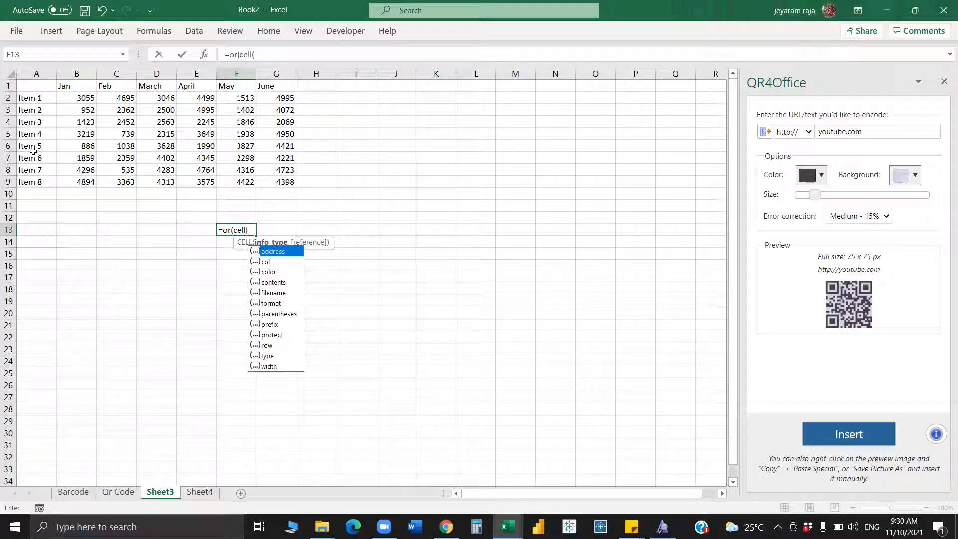
type("\"col\"")
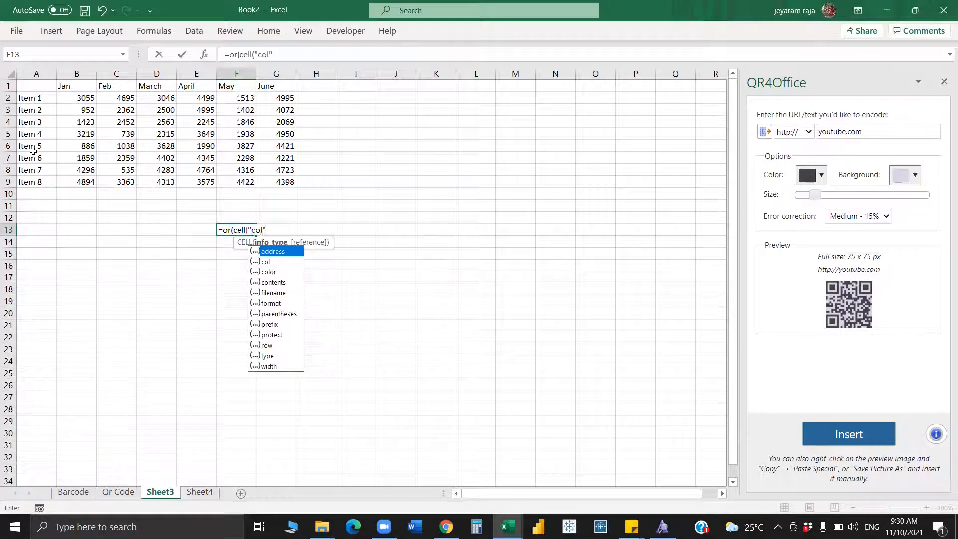
type(")")
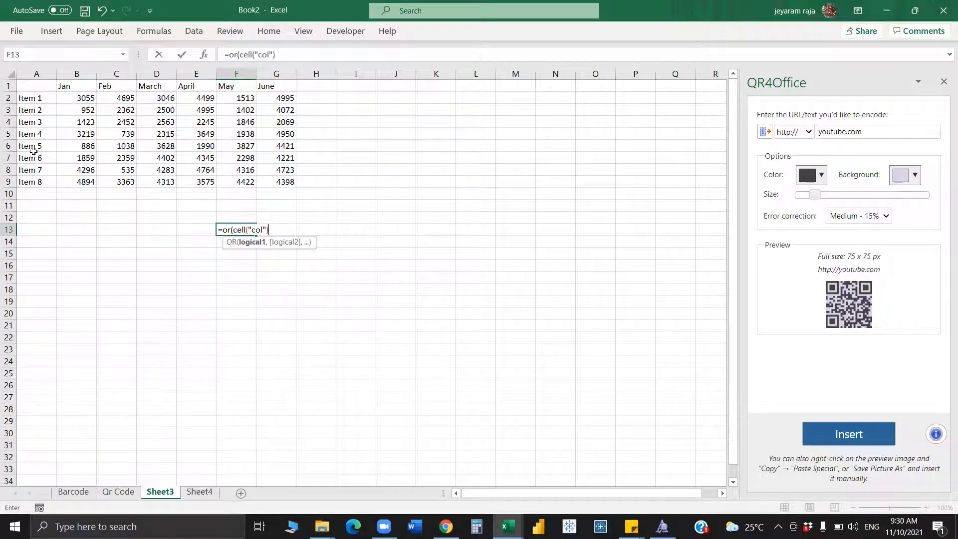
type("=col")
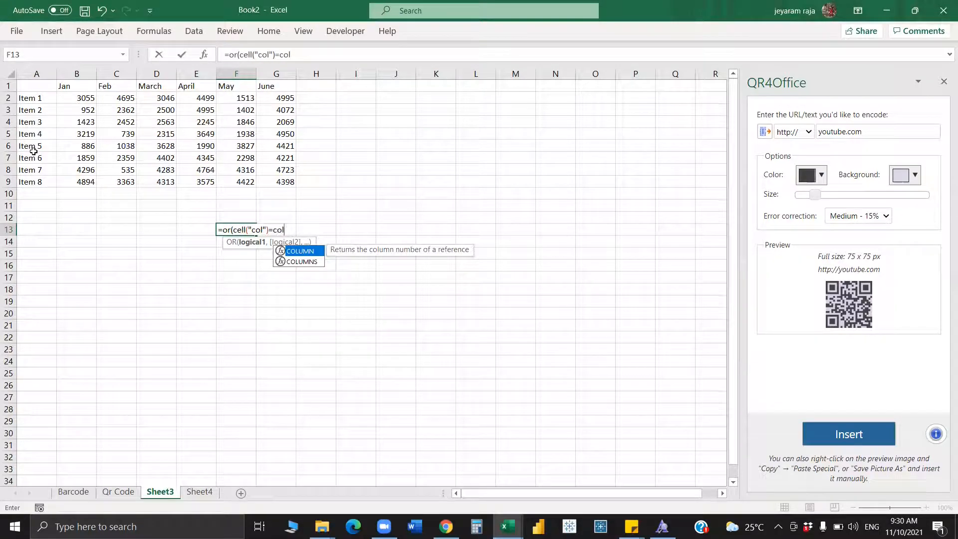
key("Tab")
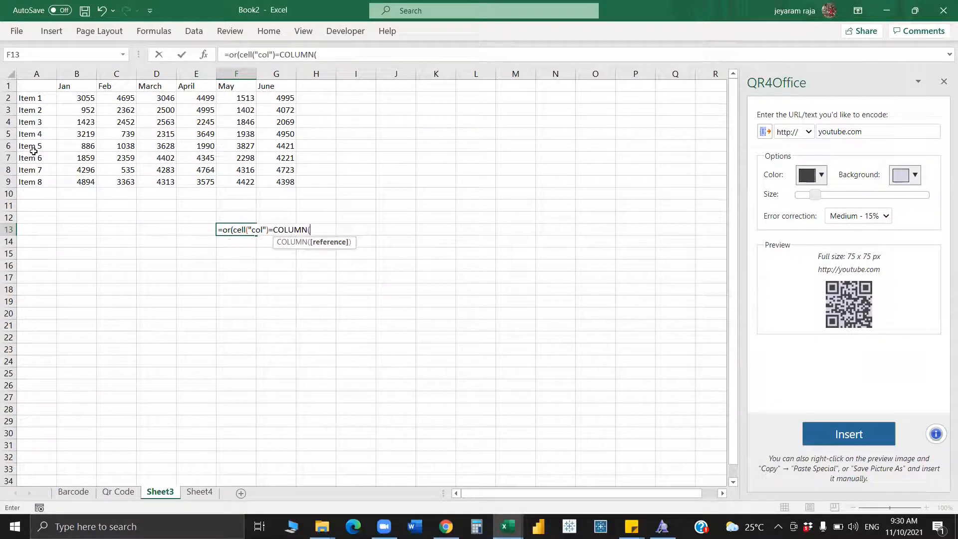
type(")")
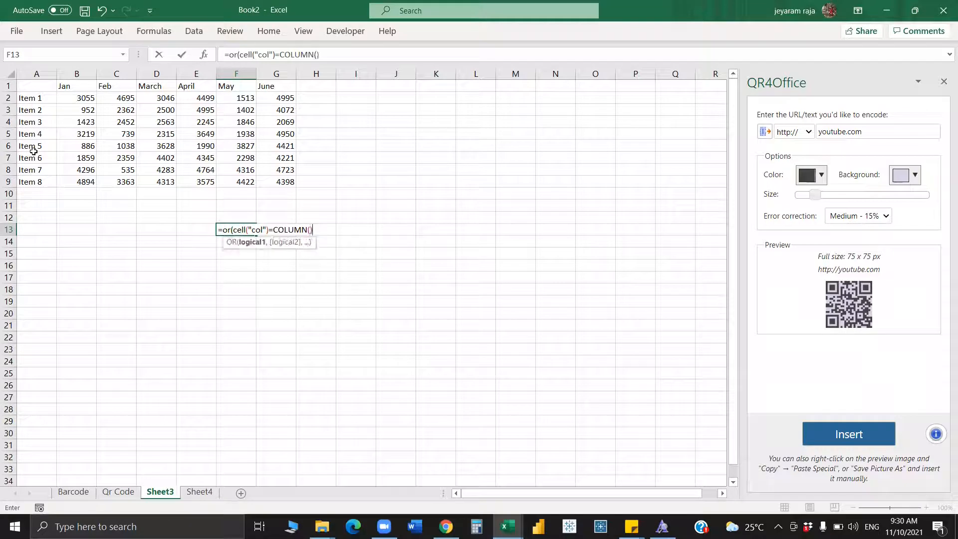
Step: Add a CELL function with an empty pair of quotation marks as the OR formula's second condition
type(",c")
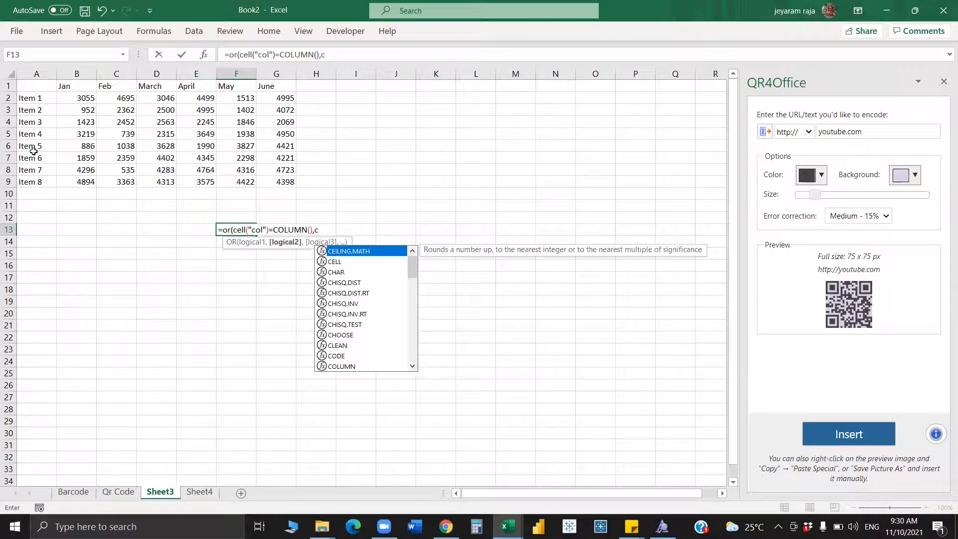
type("ell")
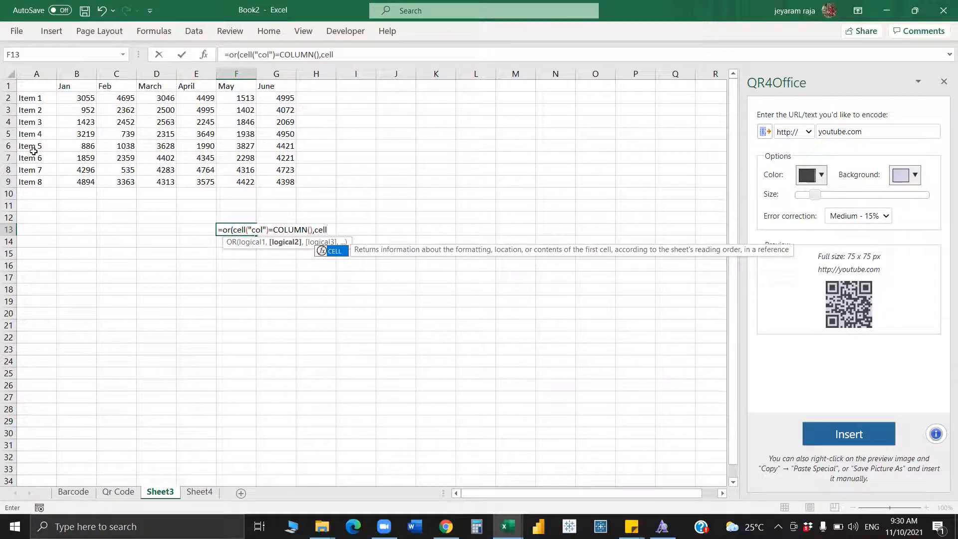
type("()")
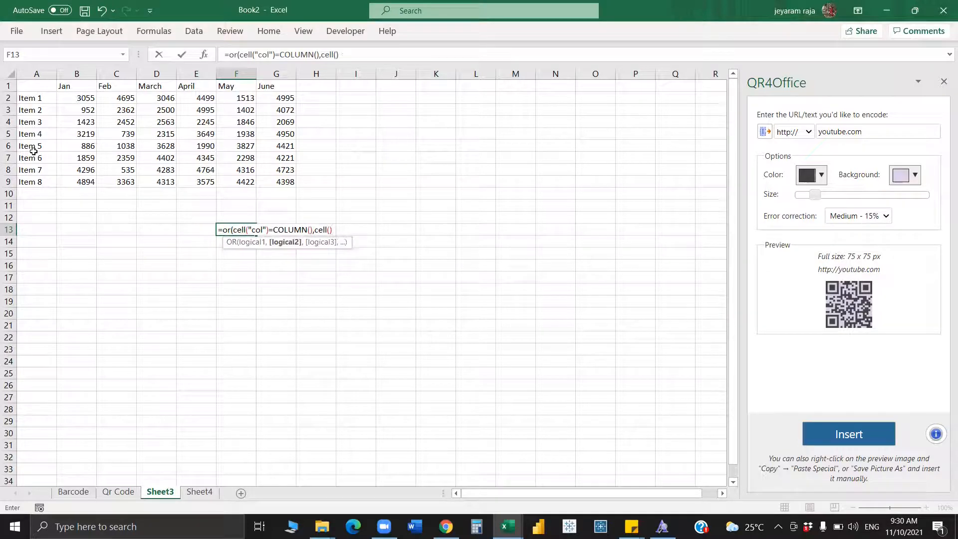
key("Return")
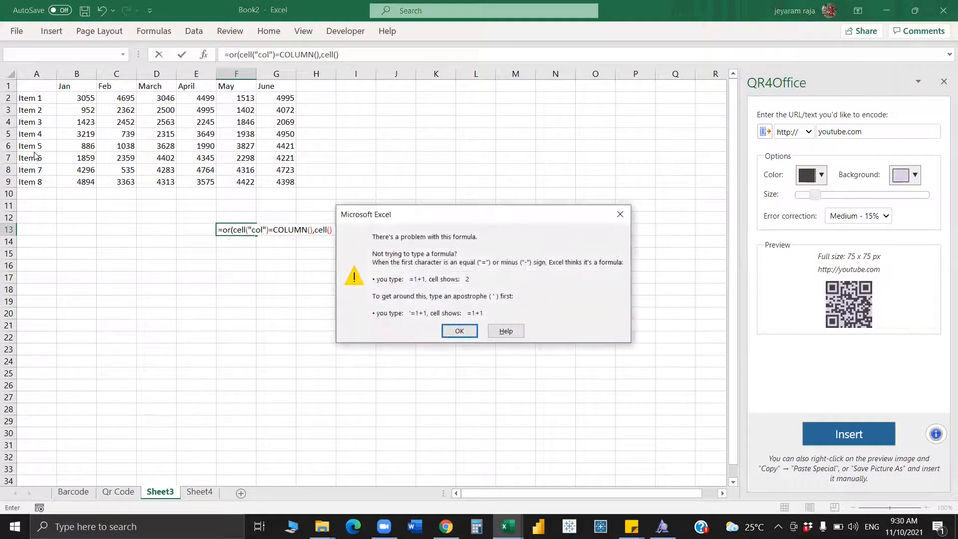
left_click(628, 215)
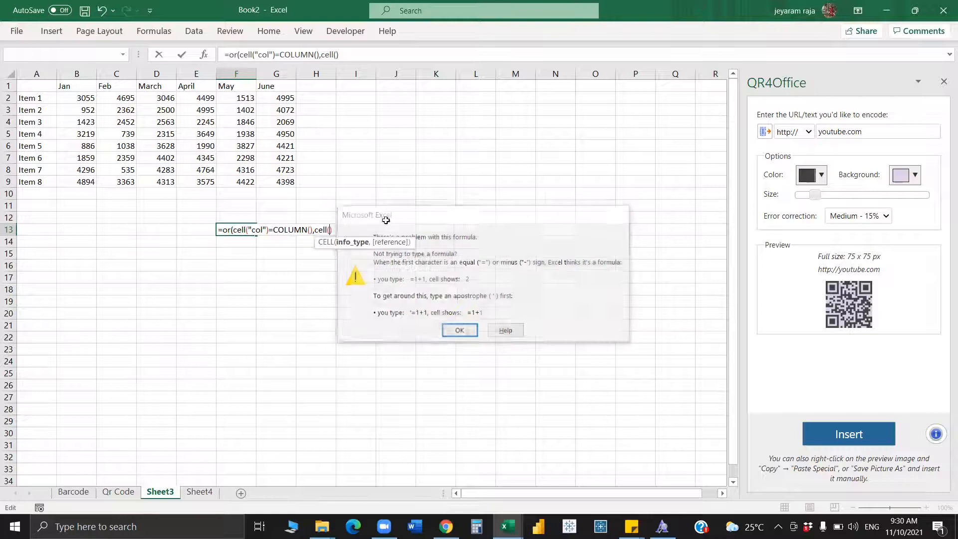
type("\"\"")
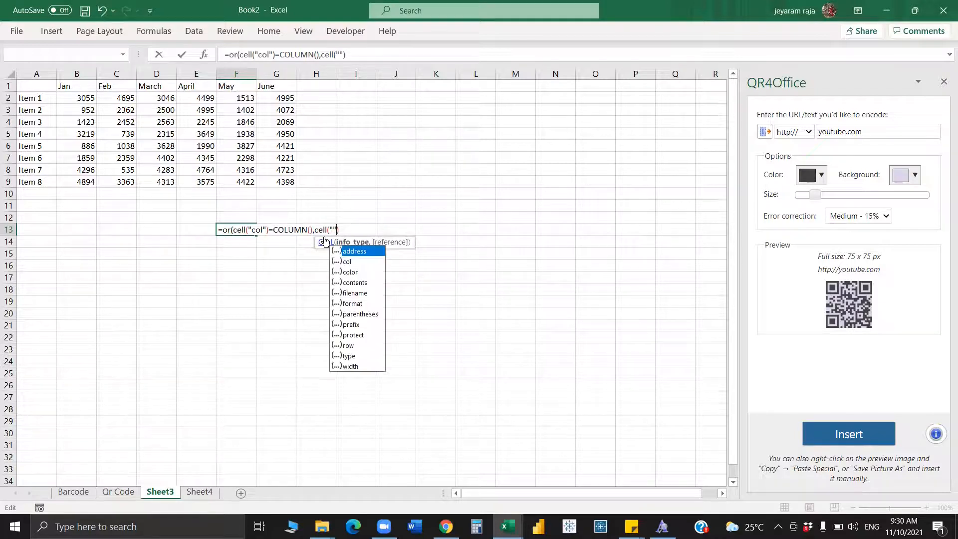
key("Left")
type("E")
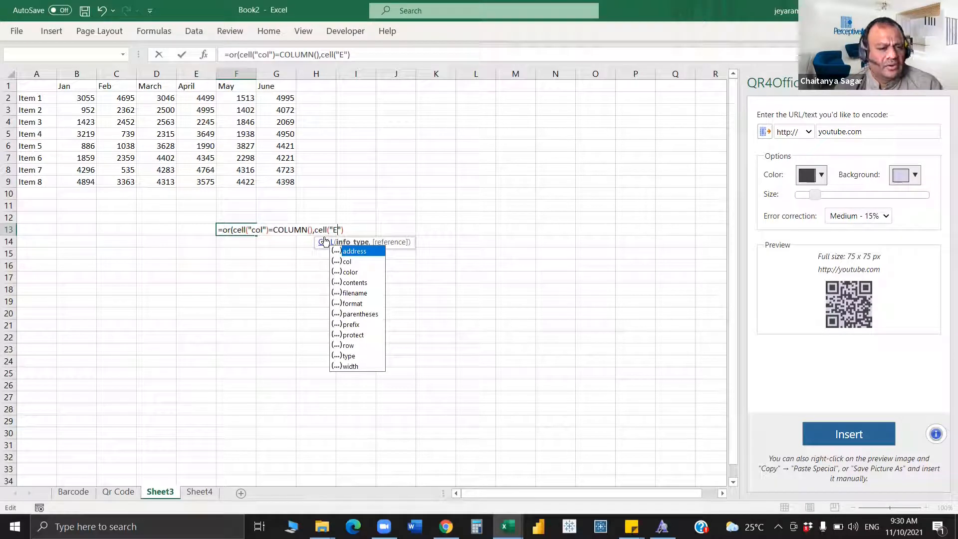
type("o")
key("BackSpace")
key("BackSpace")
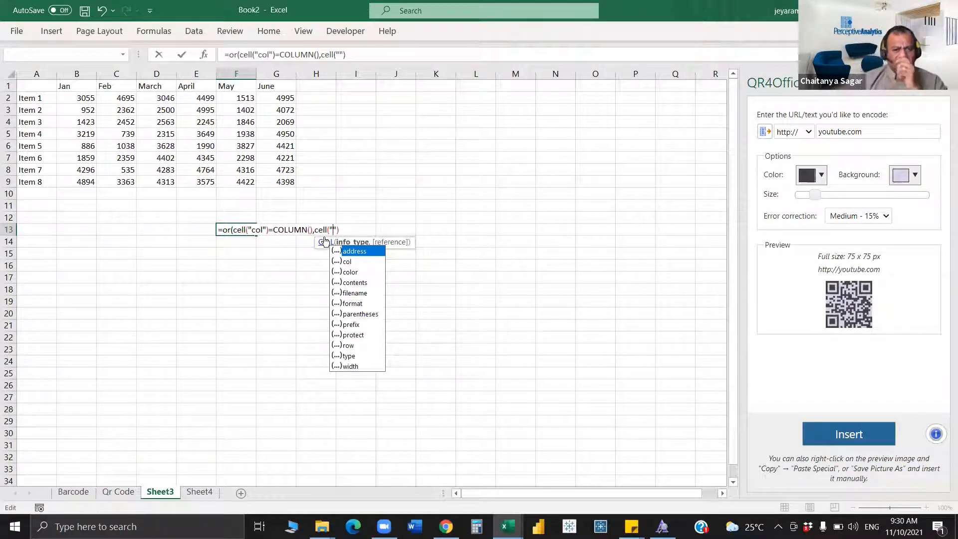
Step: Complete the second condition as cell("row")=row() and close the OR formula
type("row")
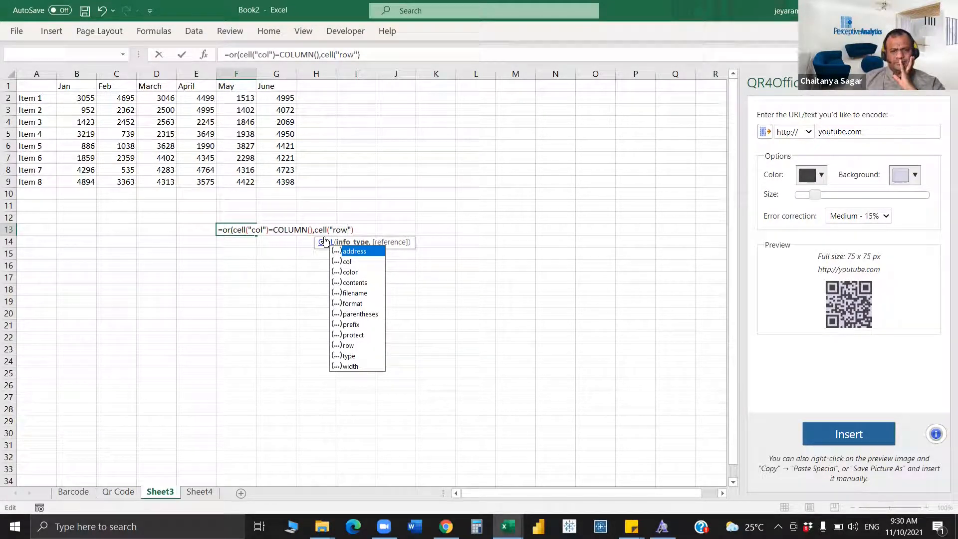
left_click(362, 230)
type("=")
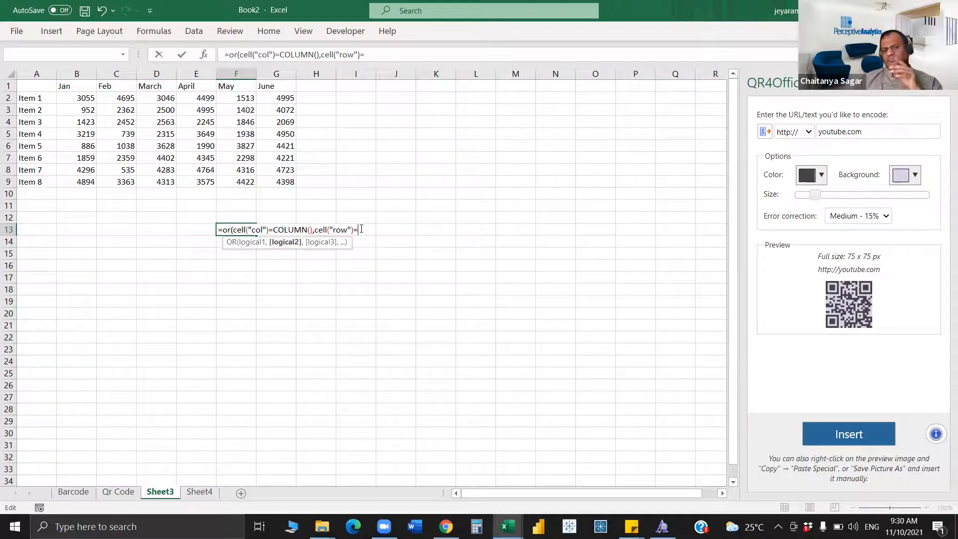
type("row")
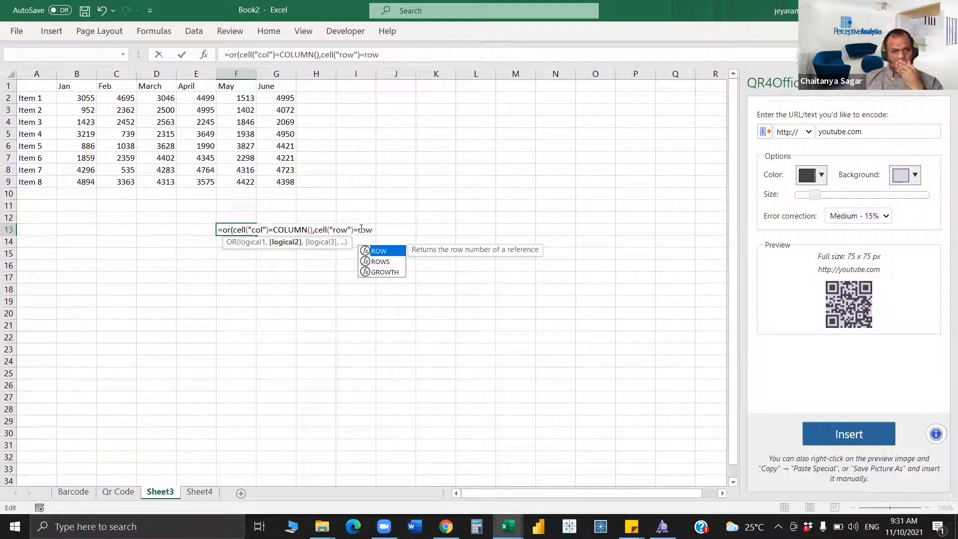
type("()")
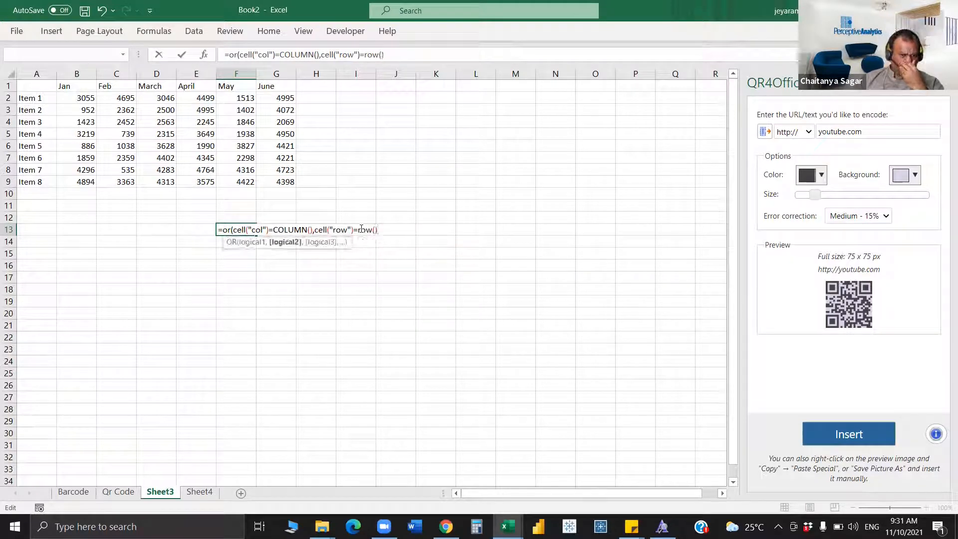
type(")")
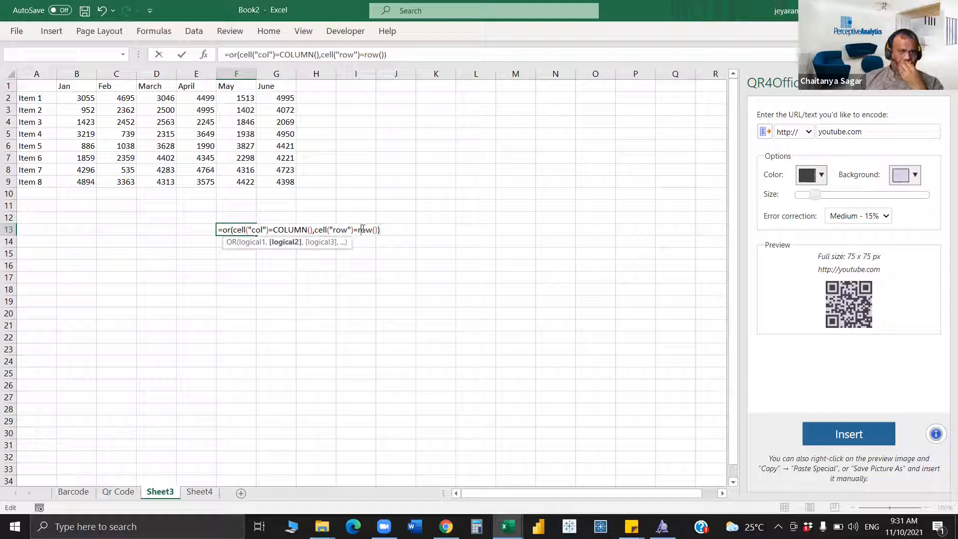
Step: Retype the row function in the second condition as ROW and enter the finished formula in F13
double_click(363, 229)
type("Ro")
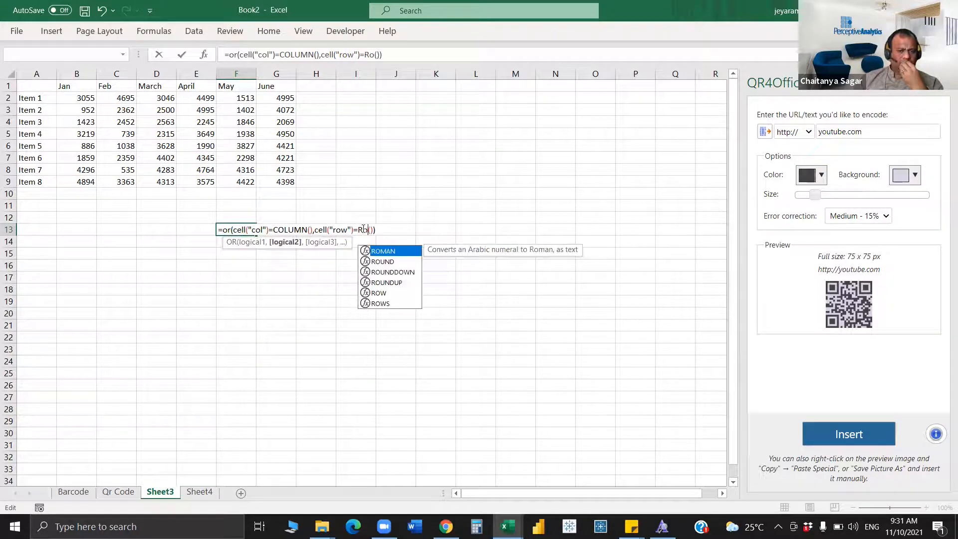
key("Down")
key("Down")
key("Down")
key("Down")
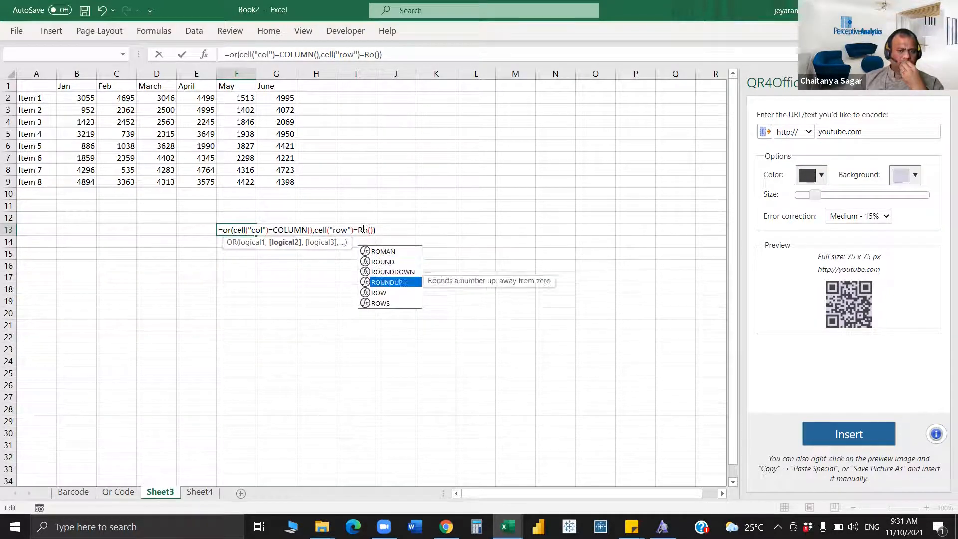
type("w")
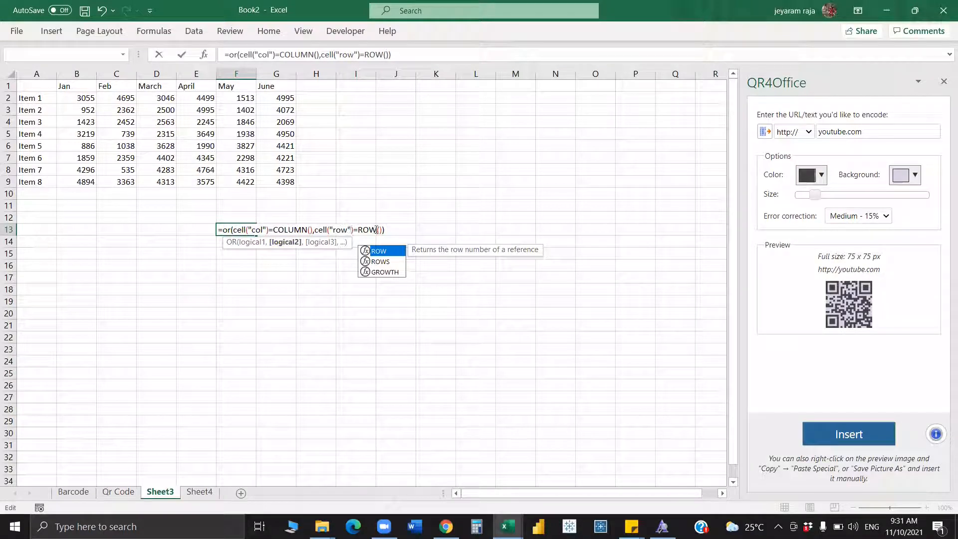
left_click(386, 229)
key("Return")
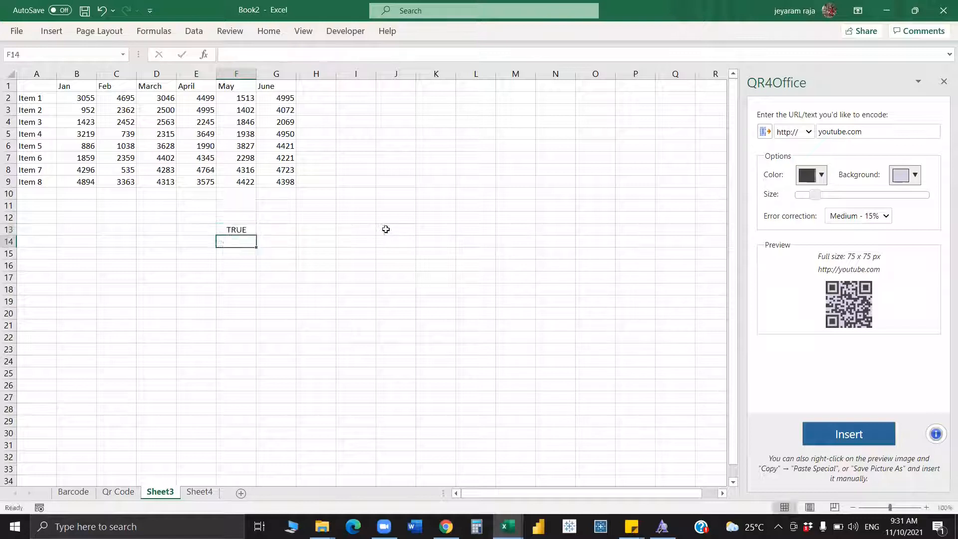
Step: Copy the complete OR formula text from cell F13, leaving the cell's formula as it is
left_click(245, 228)
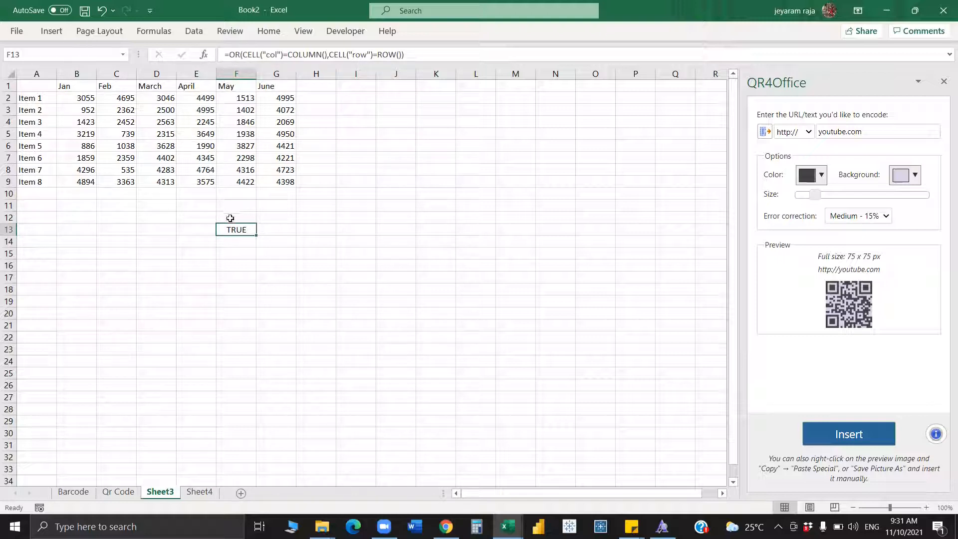
left_click_drag(418, 55, 170, 35)
key("ctrl+c")
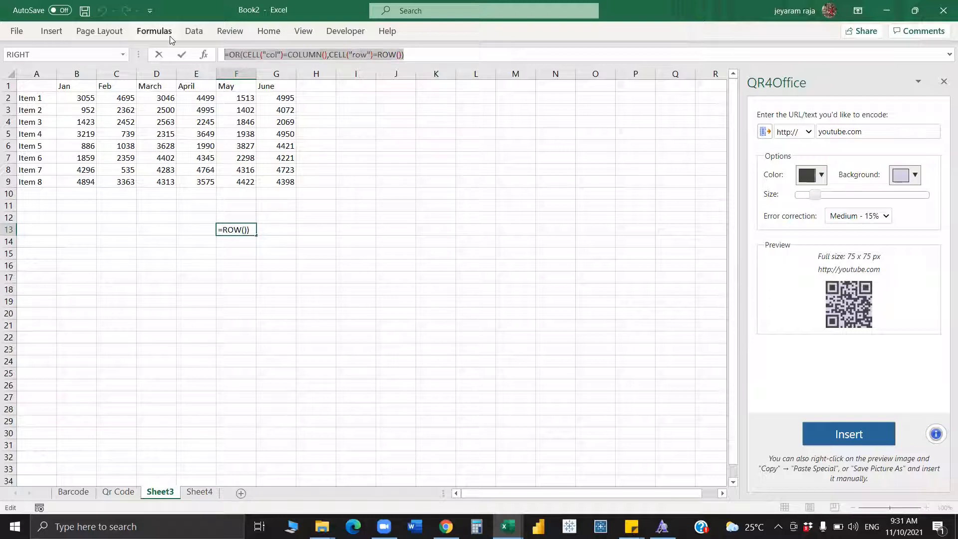
left_click(265, 32)
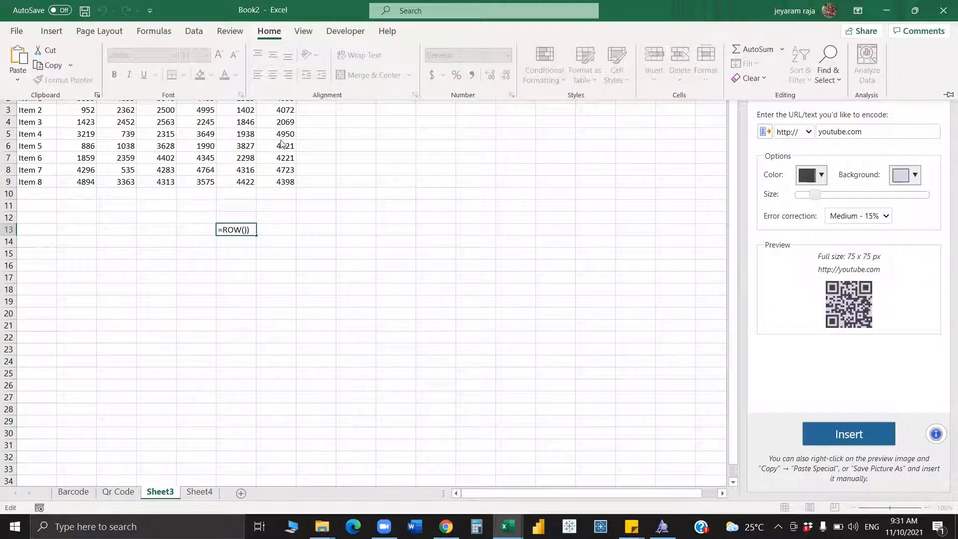
left_click(263, 141)
left_click(239, 136)
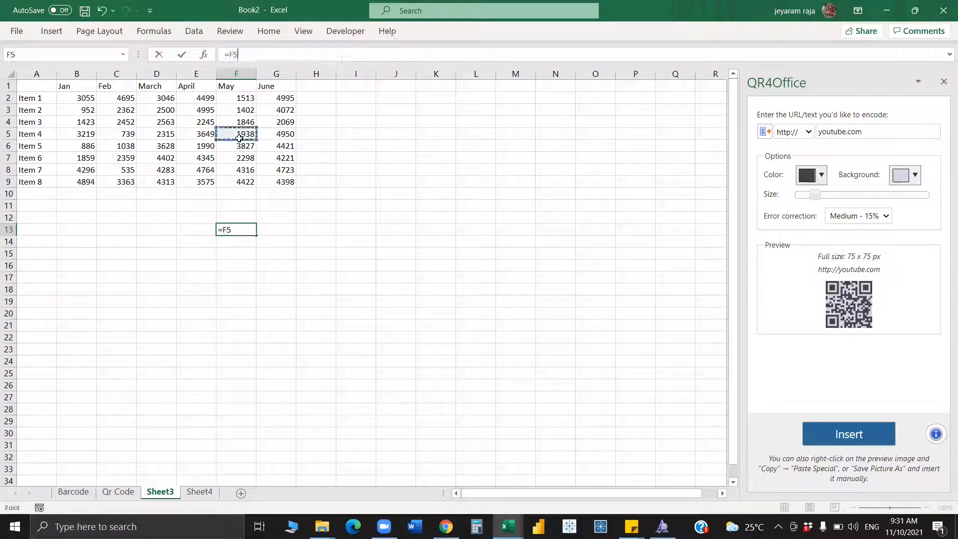
key("Escape")
left_click(209, 134)
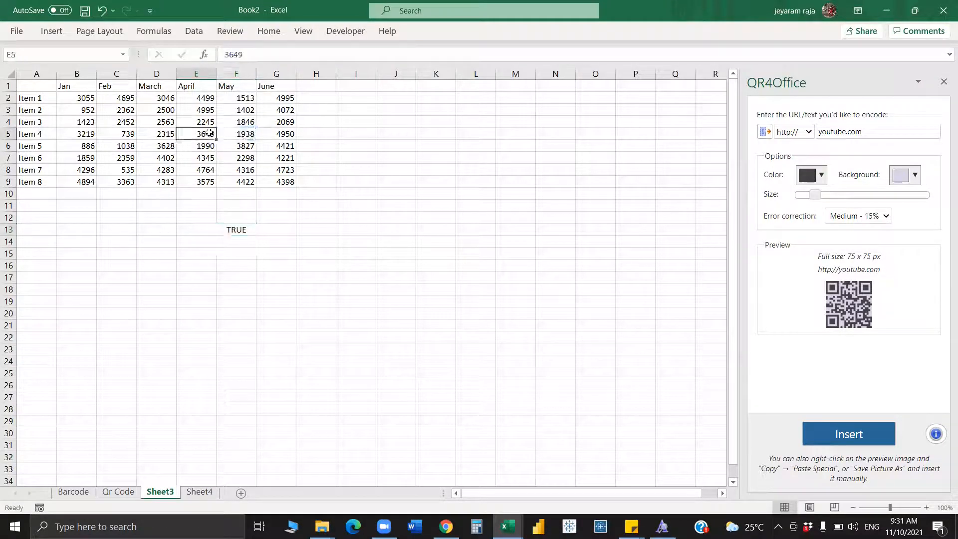
left_click(269, 32)
left_click(543, 77)
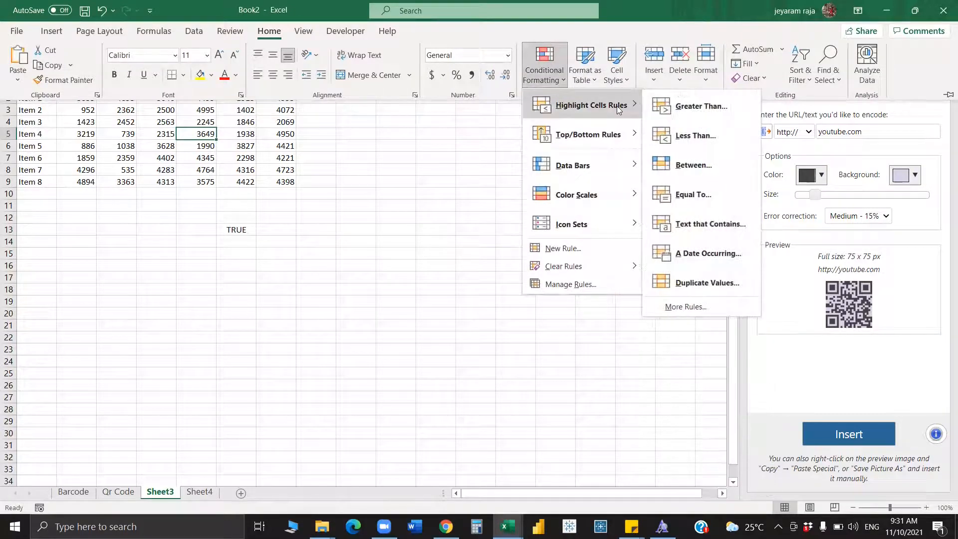
left_click(582, 252)
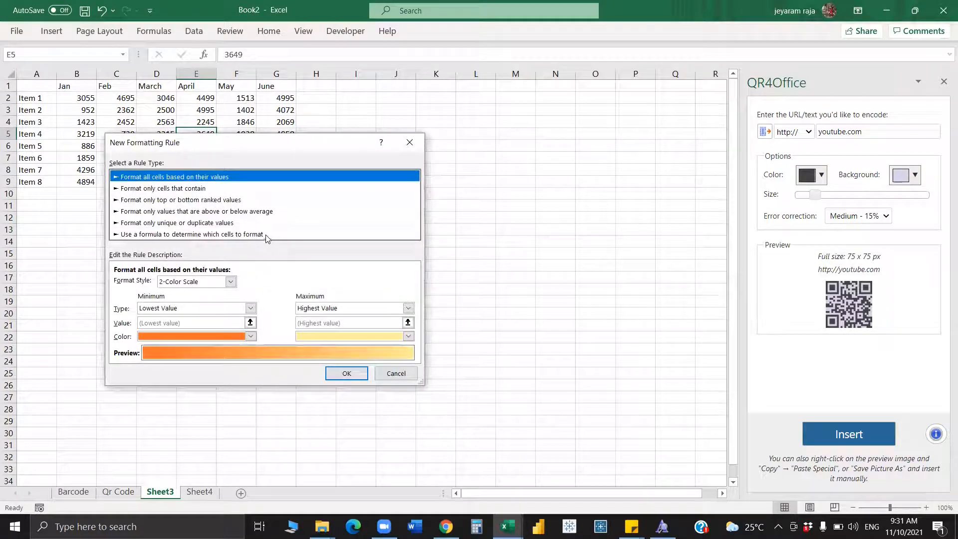
left_click(237, 235)
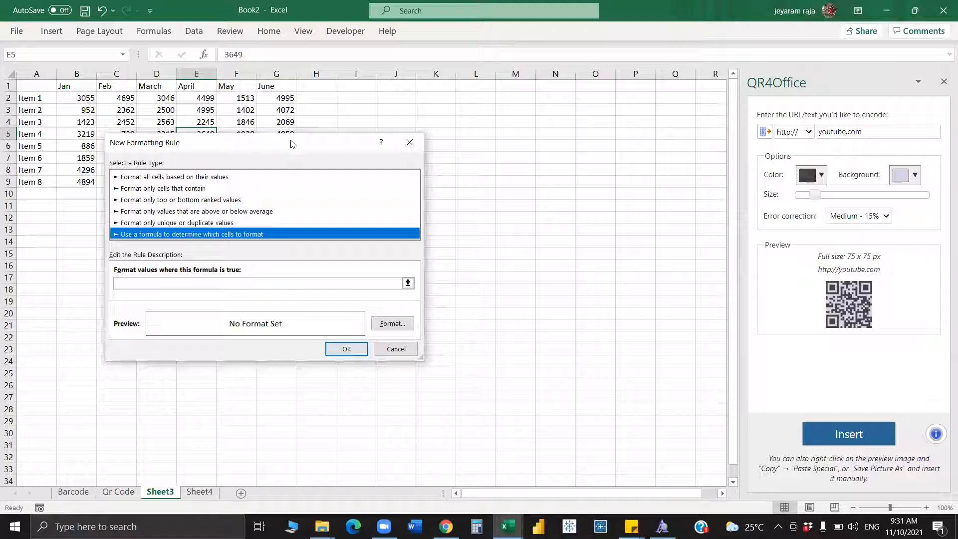
left_click_drag(291, 140, 423, 149)
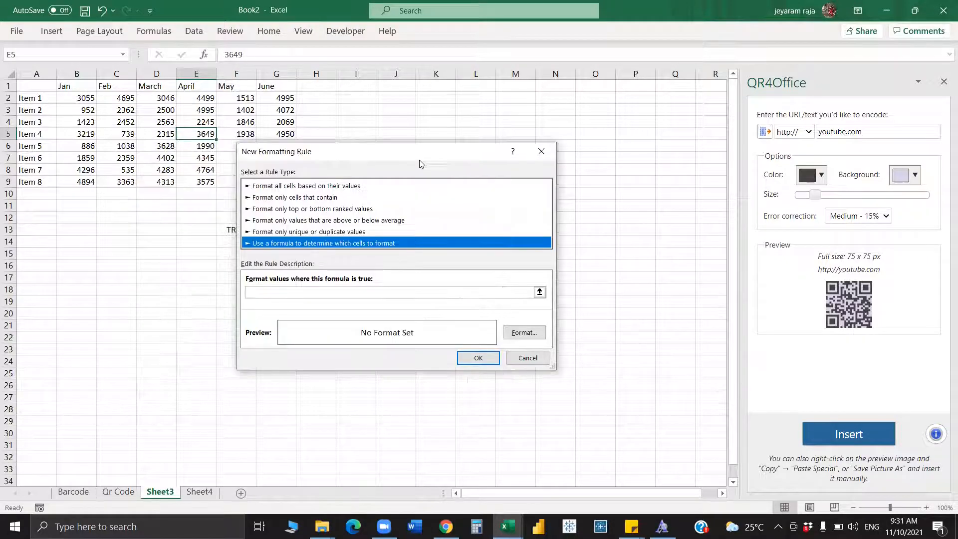
left_click(541, 151)
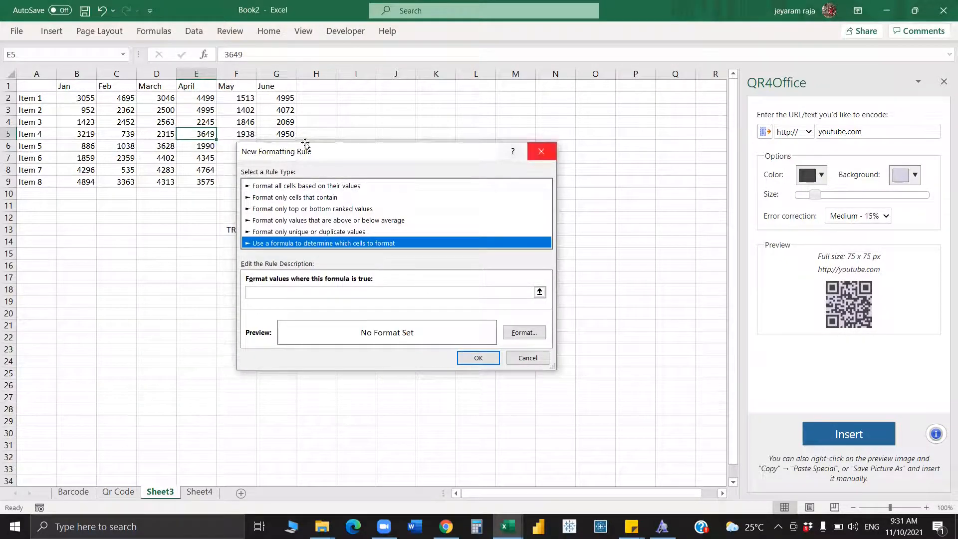
Step: Create a formula-based conditional formatting rule for A1:G9 using the copied =OR(CELL("col")=COLUMN(),CELL("row")=ROW())
left_click(44, 90)
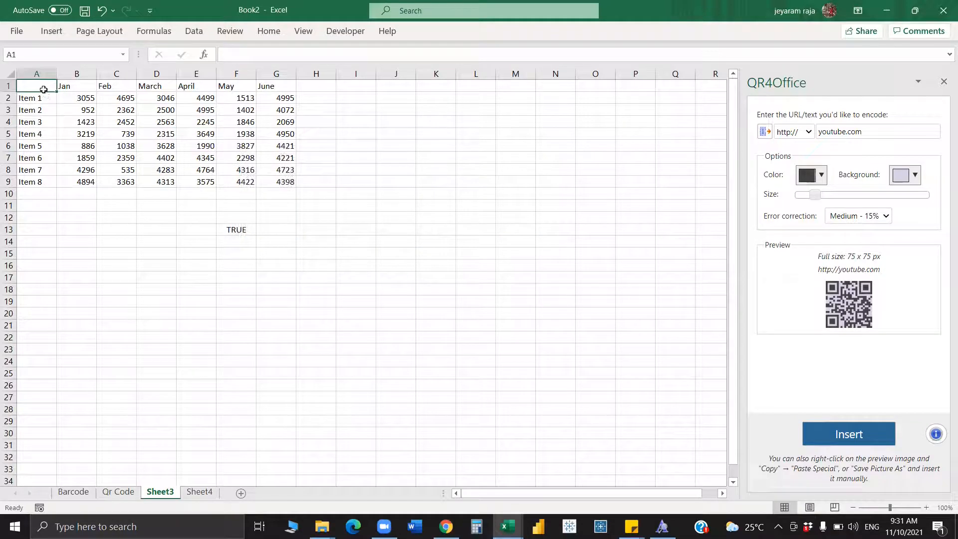
key("ctrl+shift+Down")
key("ctrl+shift+Down")
key("shift+Right")
key("ctrl+shift+Right")
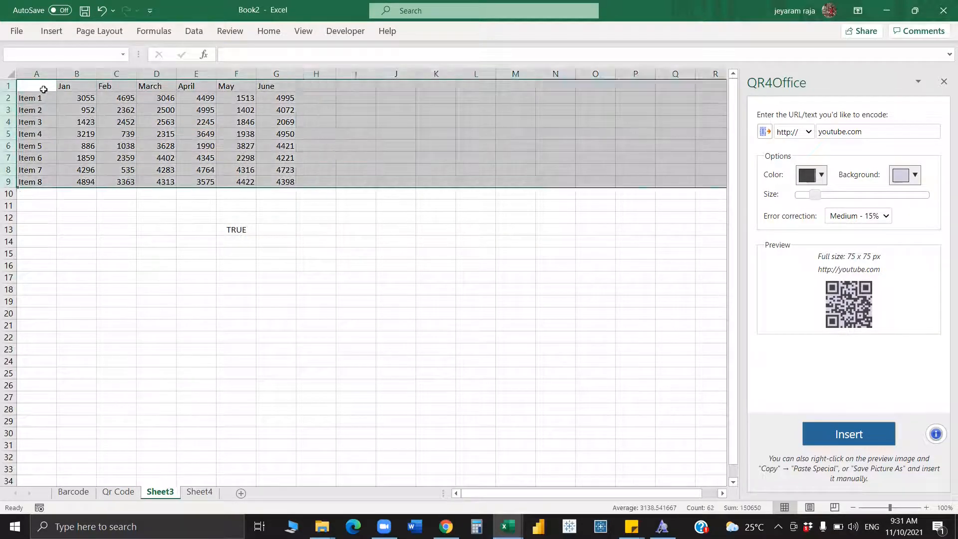
left_click(269, 31)
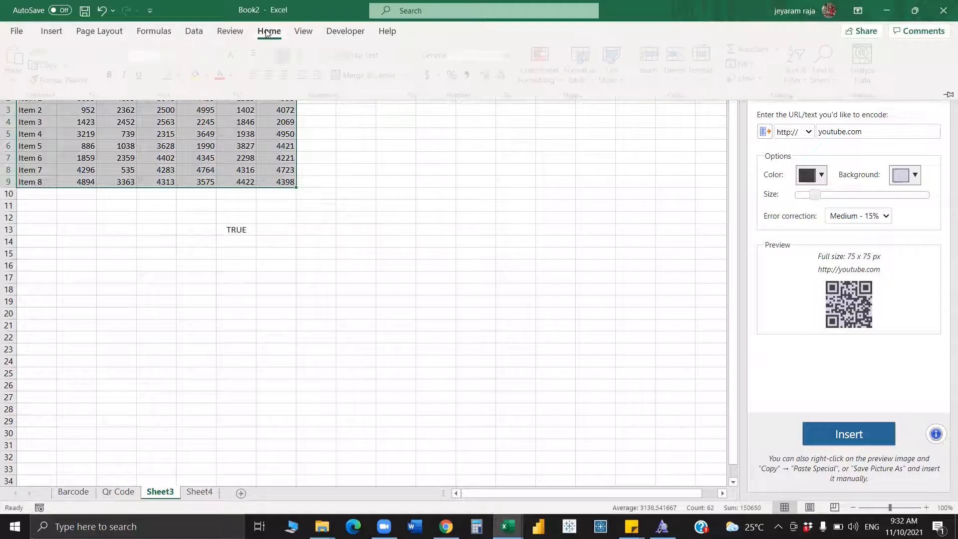
left_click(544, 74)
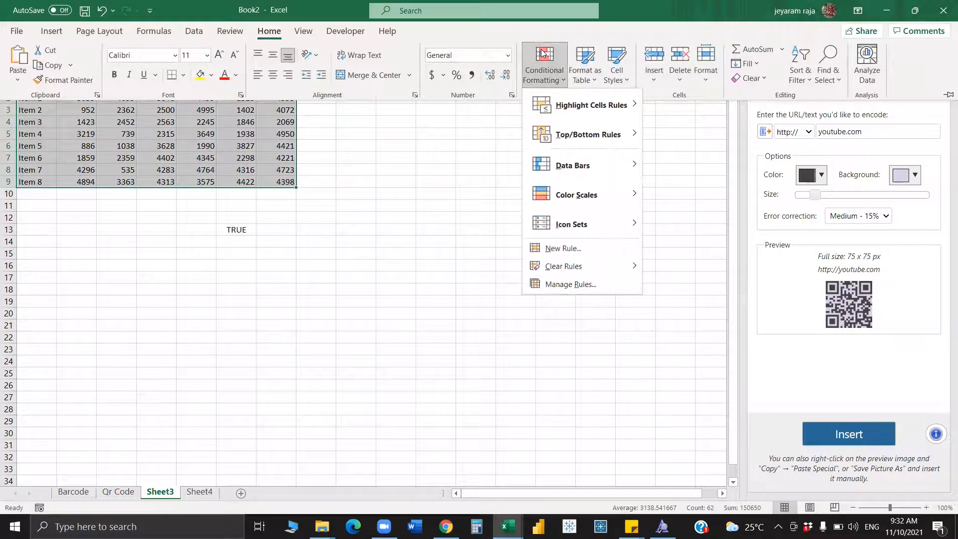
left_click(581, 255)
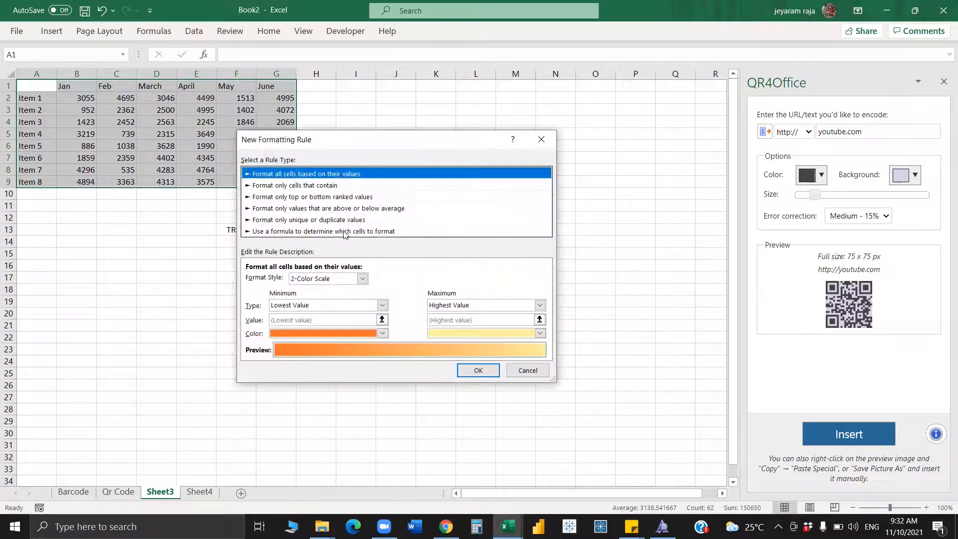
left_click(345, 232)
left_click(326, 284)
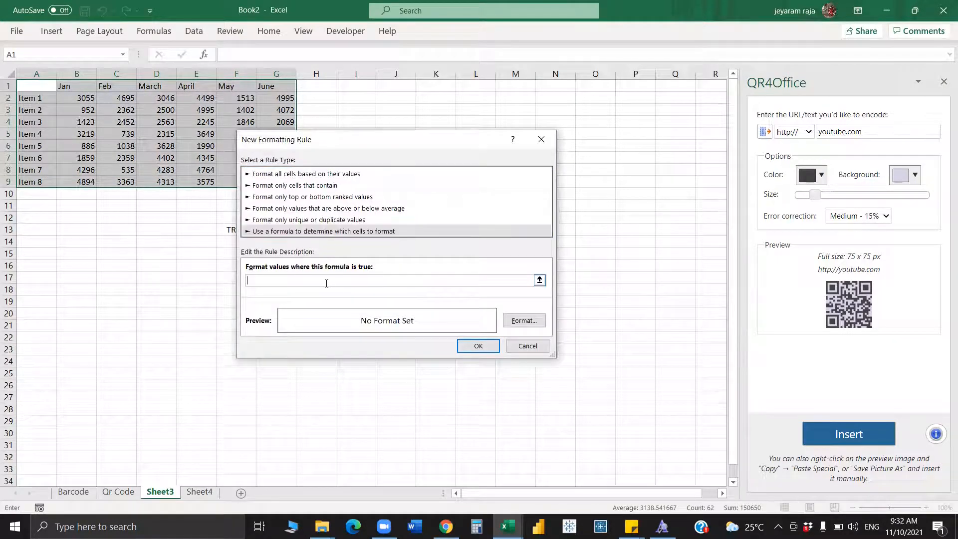
key("ctrl+v")
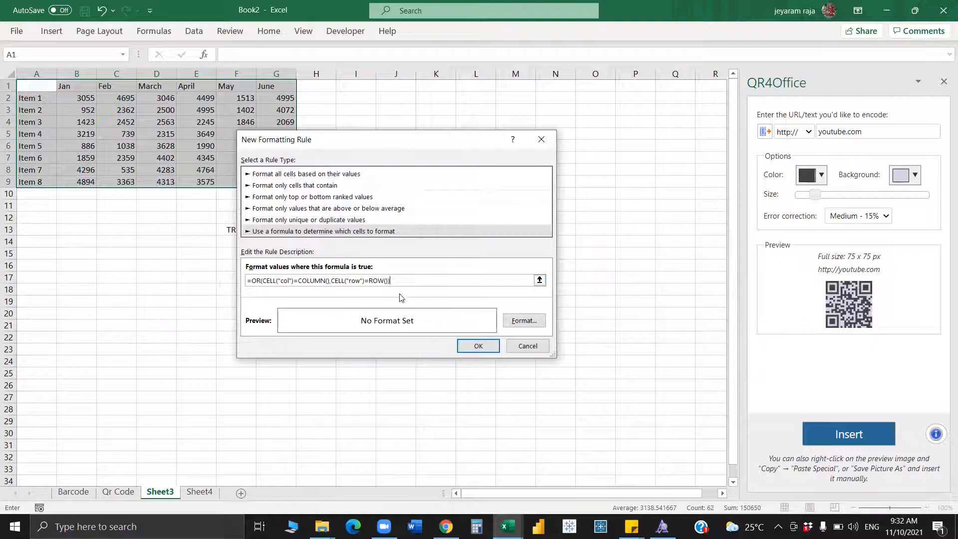
Step: Give the formatting rule a light yellow background fill and apply it to the item table
left_click(524, 321)
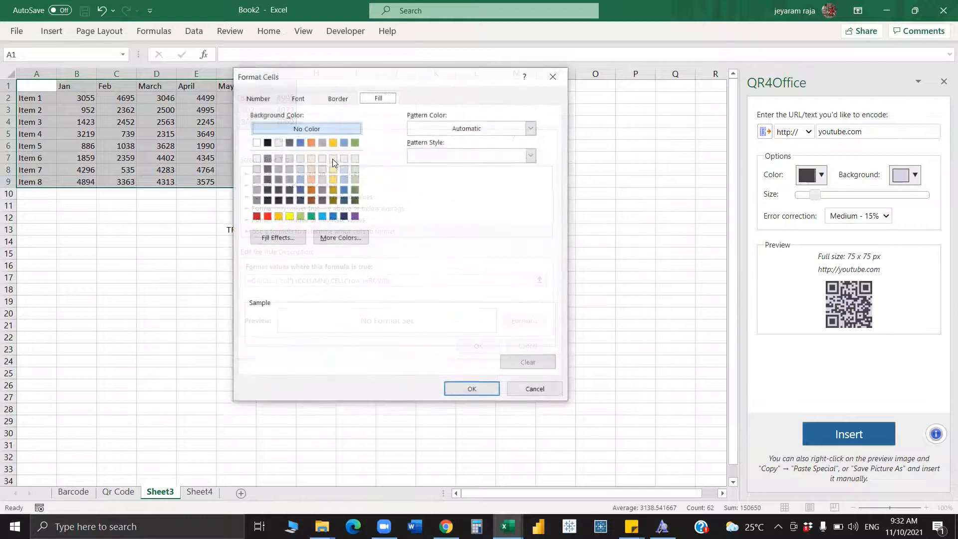
left_click(333, 159)
left_click(472, 390)
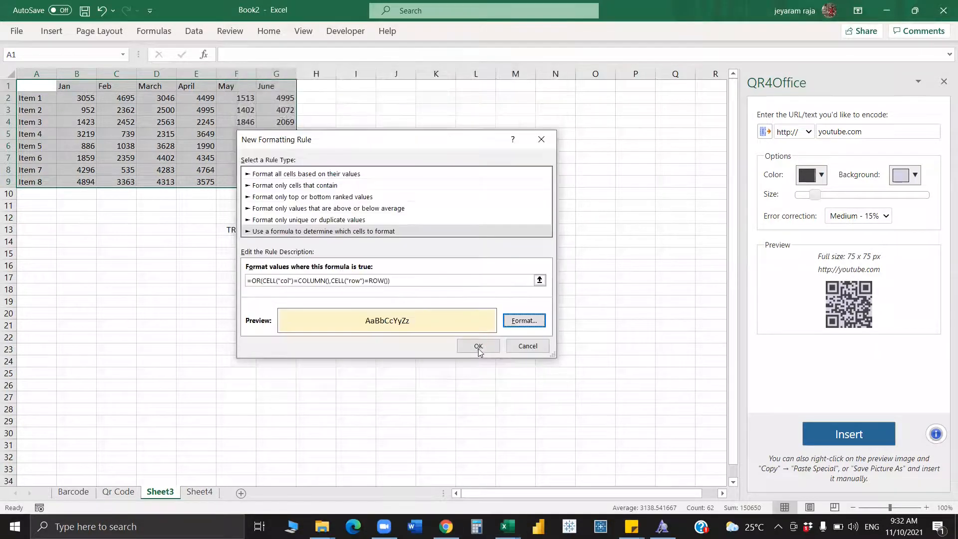
left_click(478, 347)
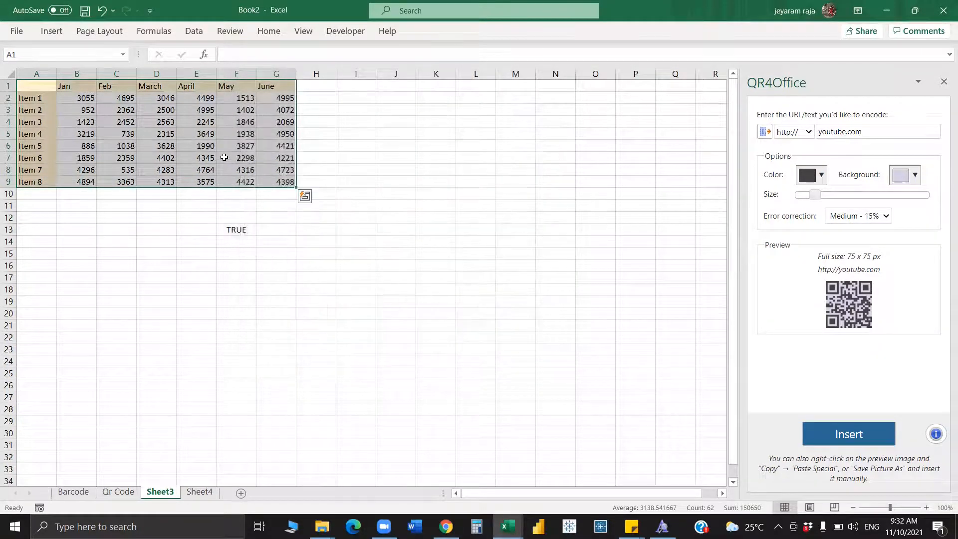
Step: Test the row-and-column highlighting by selecting and recalculating from several table cells, ending with E4
left_click(225, 158)
double_click(207, 157)
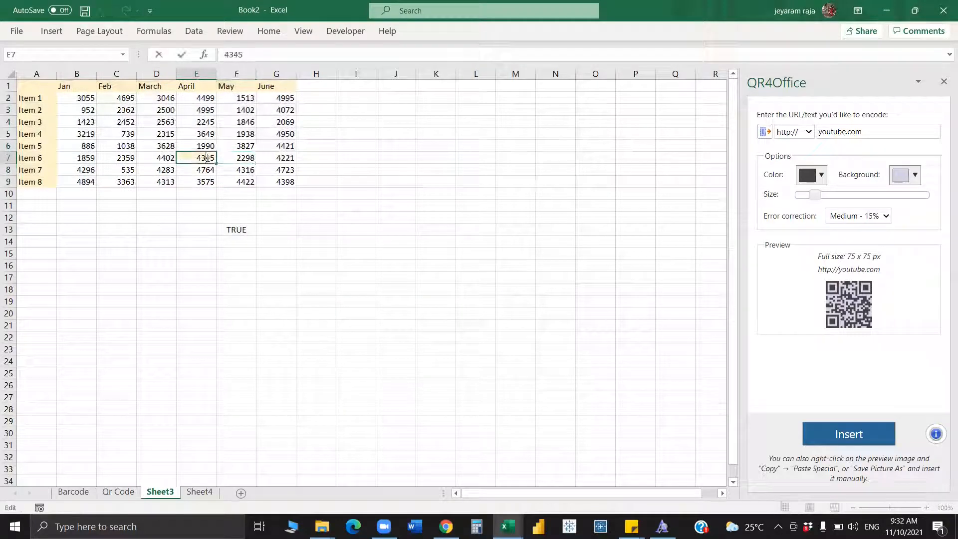
key("Escape")
double_click(173, 154)
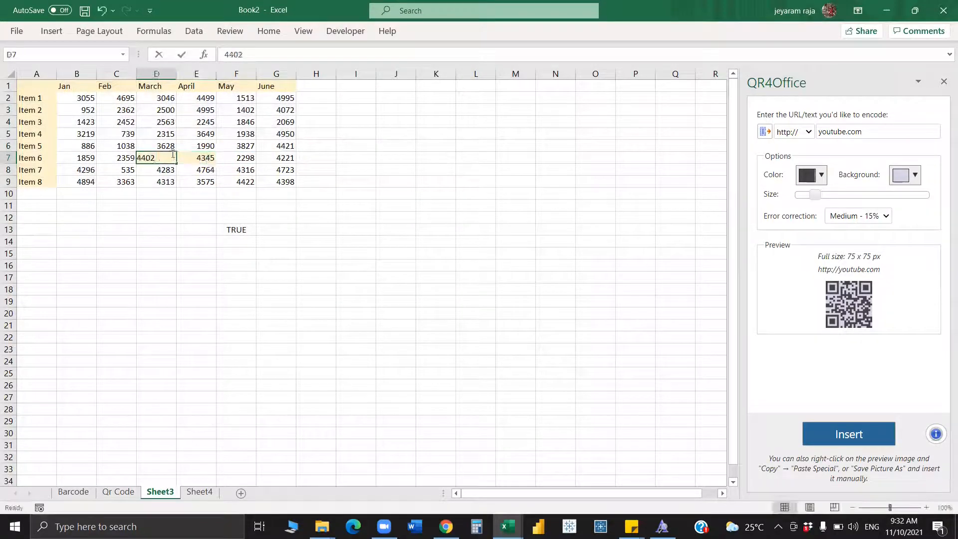
left_click(177, 147)
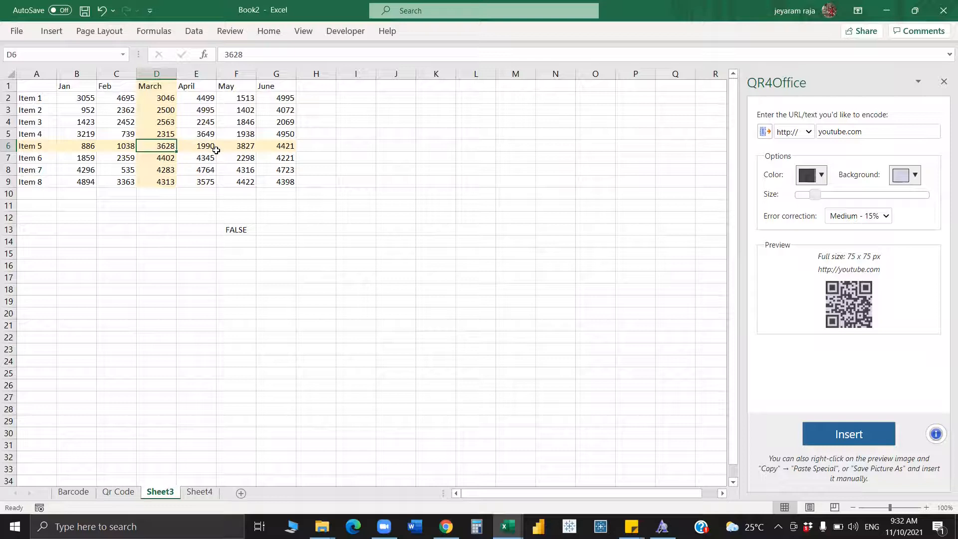
double_click(206, 121)
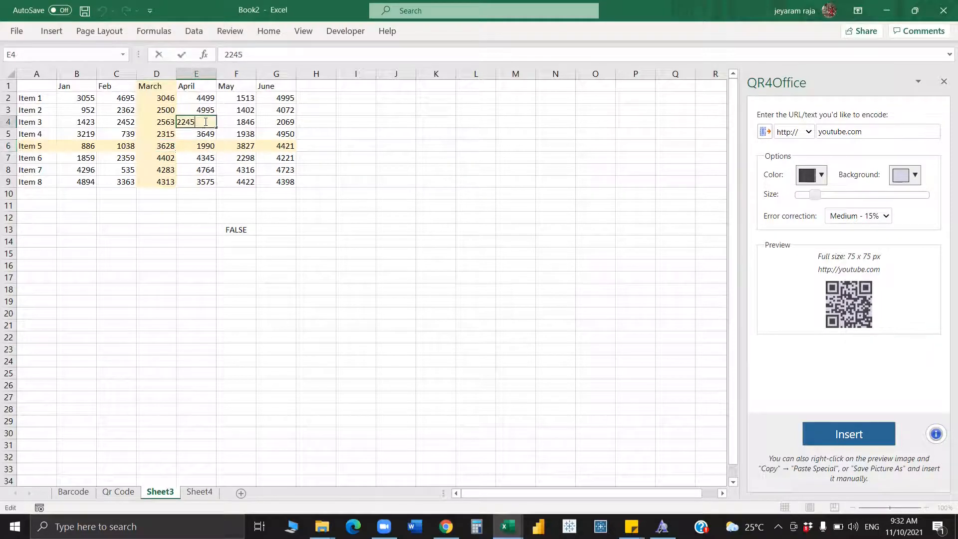
double_click(206, 121)
key("ctrl+Return")
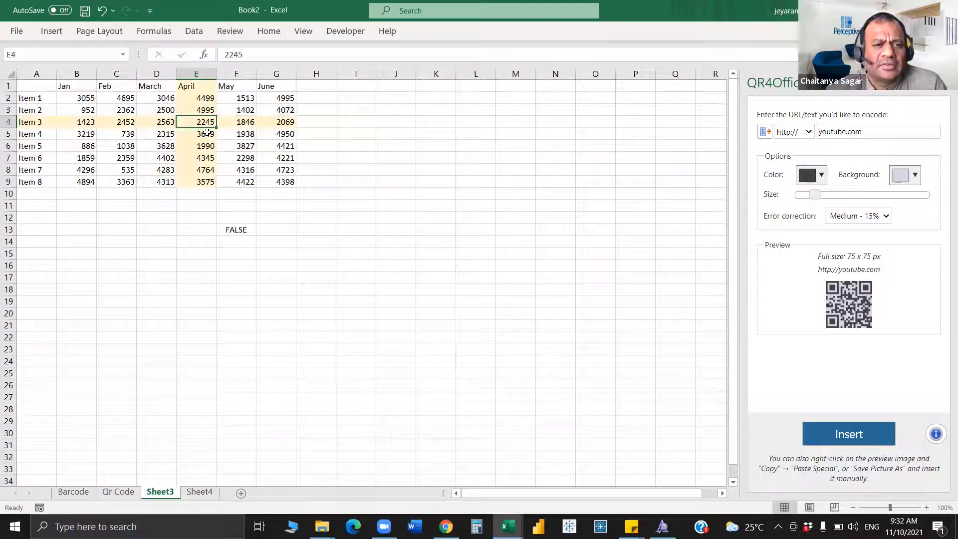
Step: Open the formula in F13 for review and remove the "col" argument from its first CELL function
left_click(240, 229)
double_click(240, 228)
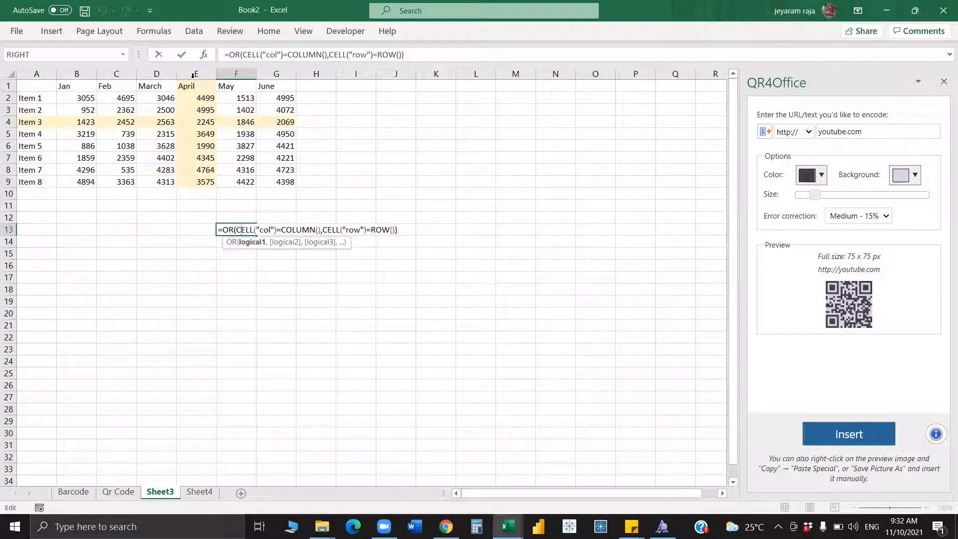
left_click(289, 55)
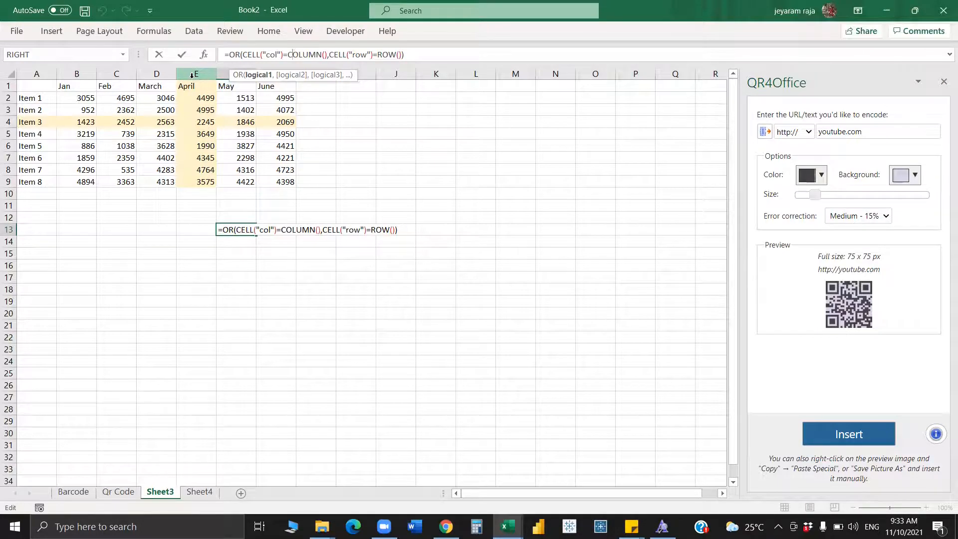
left_click(263, 231)
left_click_drag(274, 230, 258, 230)
key("BackSpace")
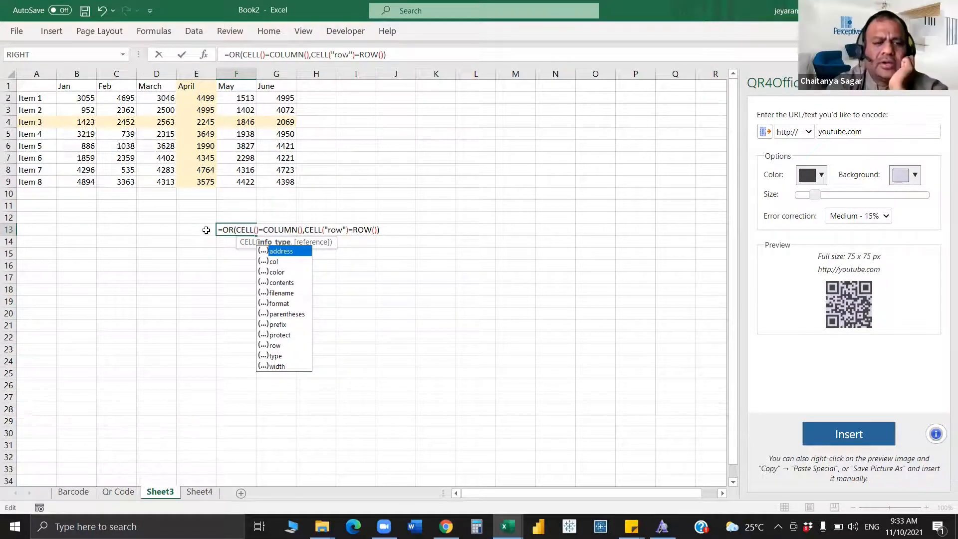
key("Escape")
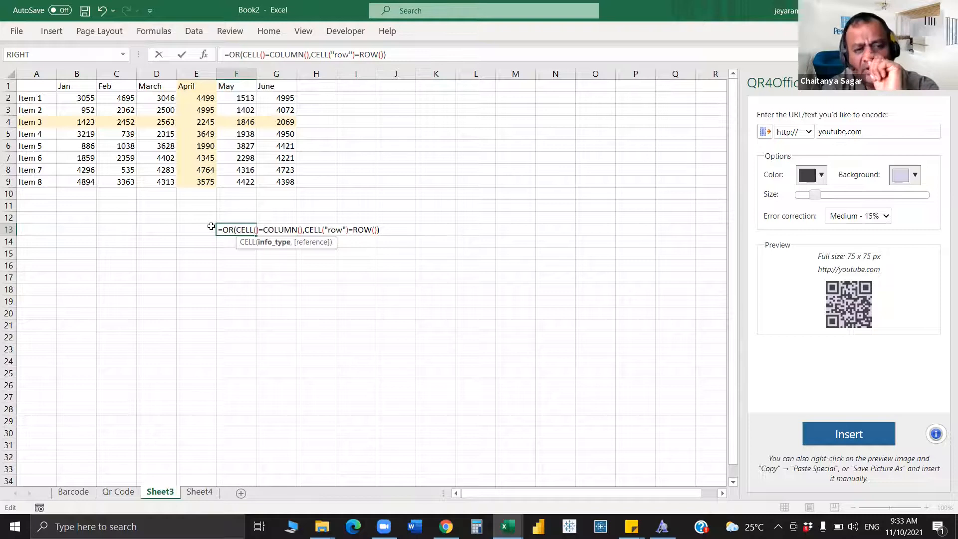
Step: Restore "col" as the first CELL function's argument and re-enter the formula in F13
type("\"\"")
key("Left")
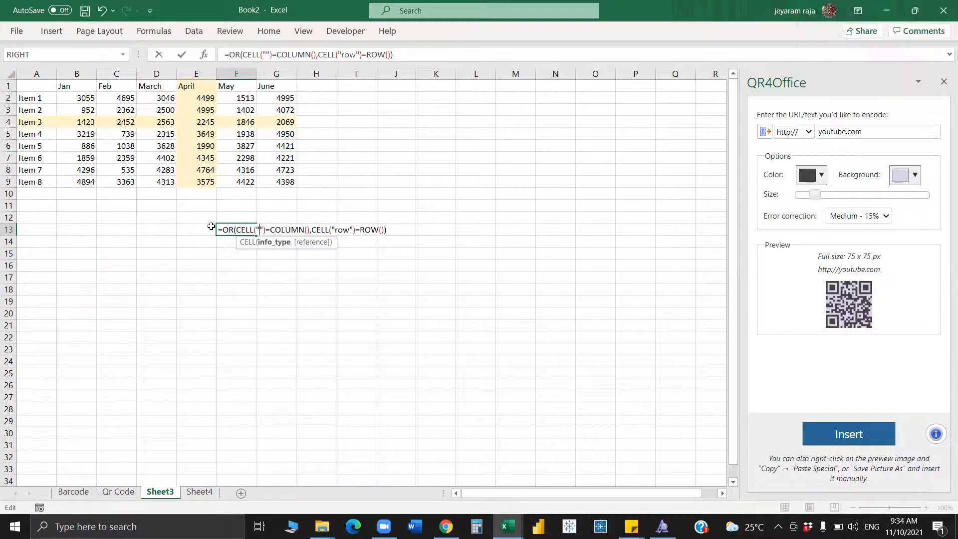
type("col")
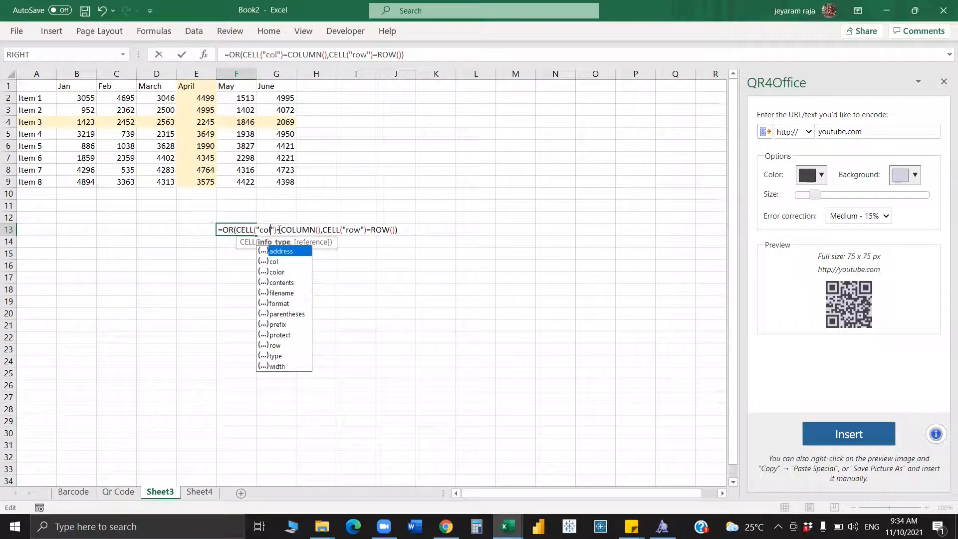
left_click_drag(282, 230, 323, 230)
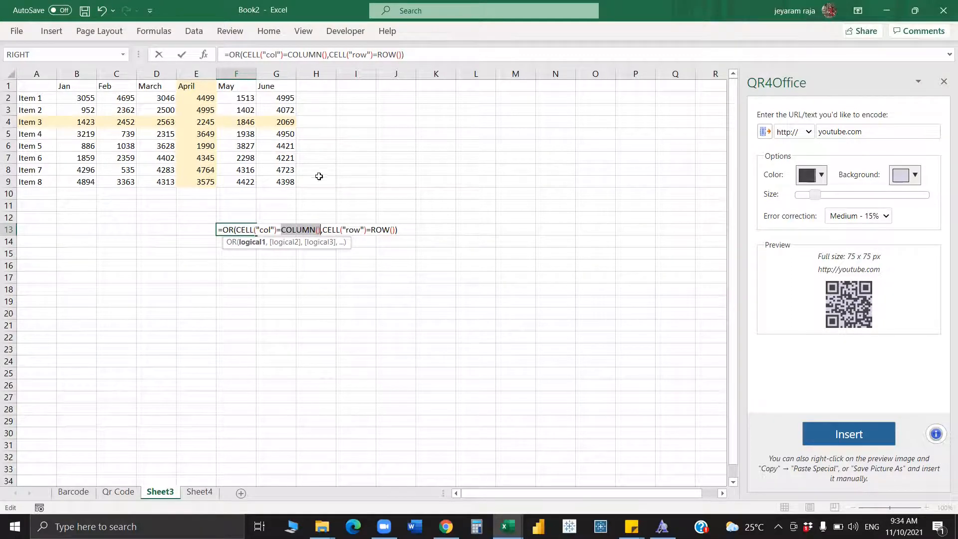
key("ctrl+Return")
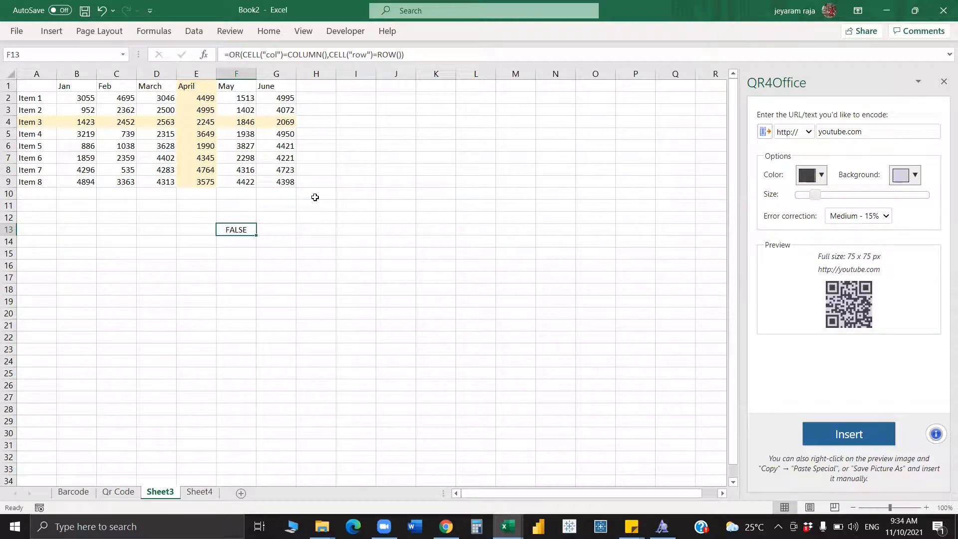
Step: Switch to Sheet4 with the name, date, region and target table
left_click(506, 125)
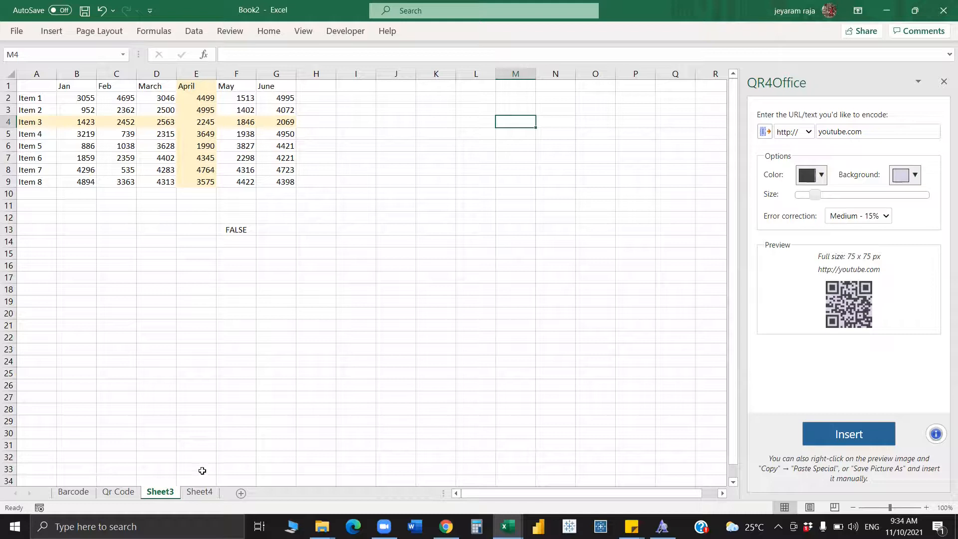
left_click(197, 493)
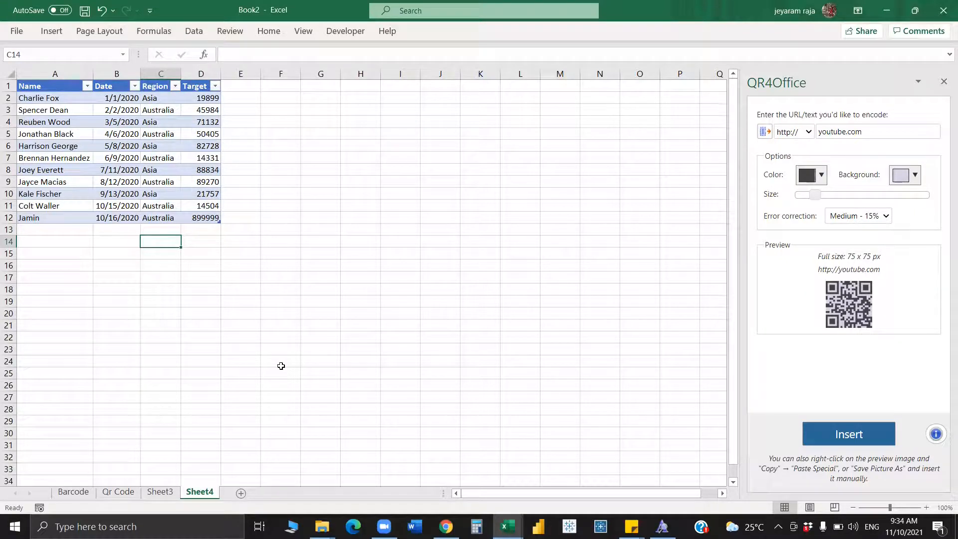
left_click(268, 33)
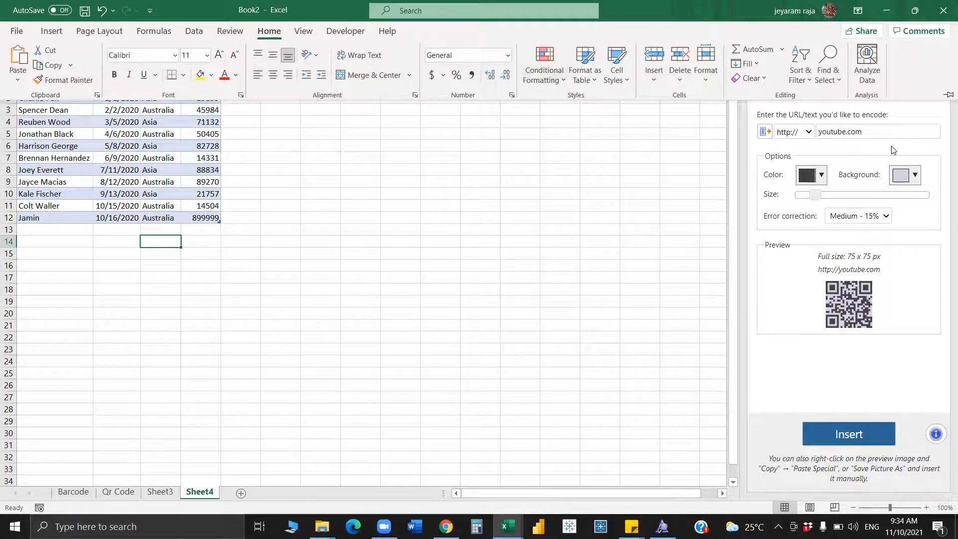
key("Escape")
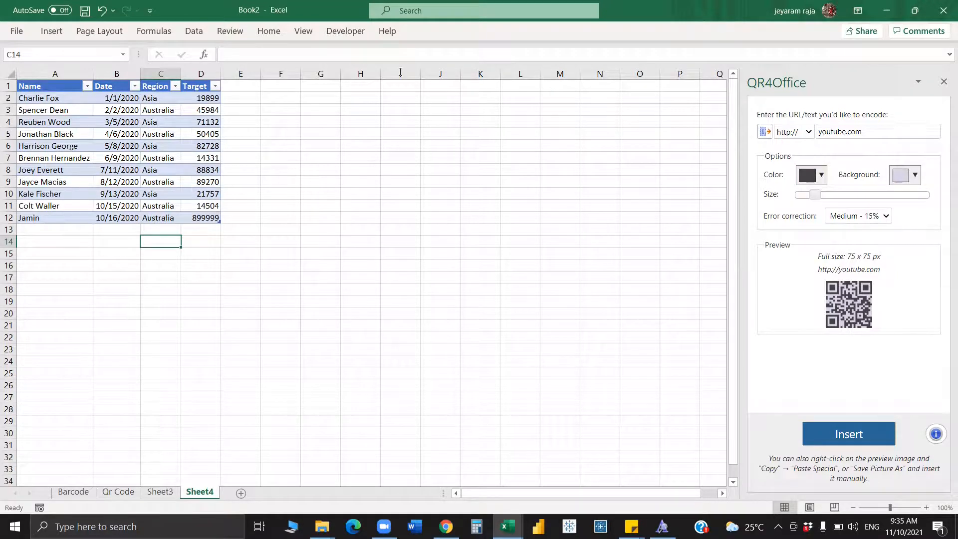
Step: Enter =SORT(Table1,4,-1) in G11 to list the whole table sorted by Target in descending order
left_click(315, 206)
type("=")
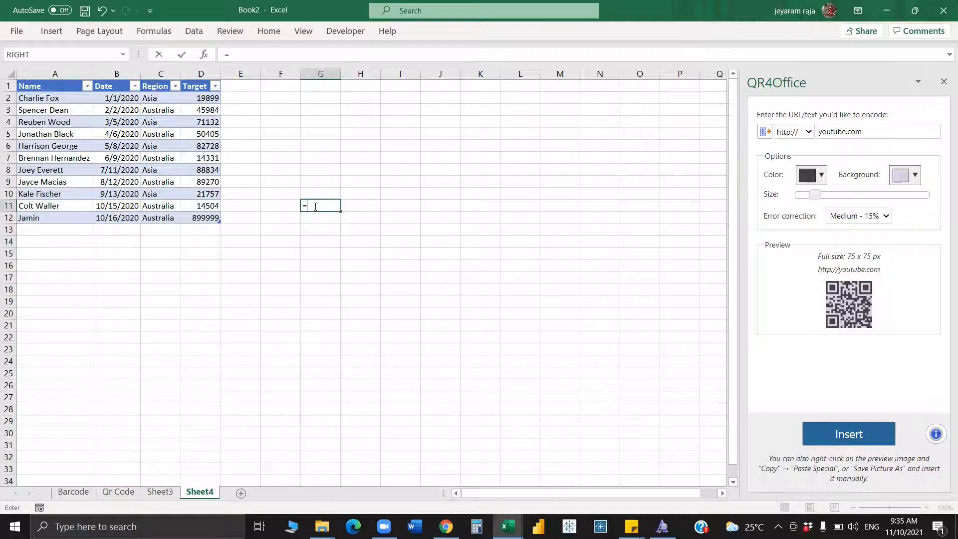
type("sort")
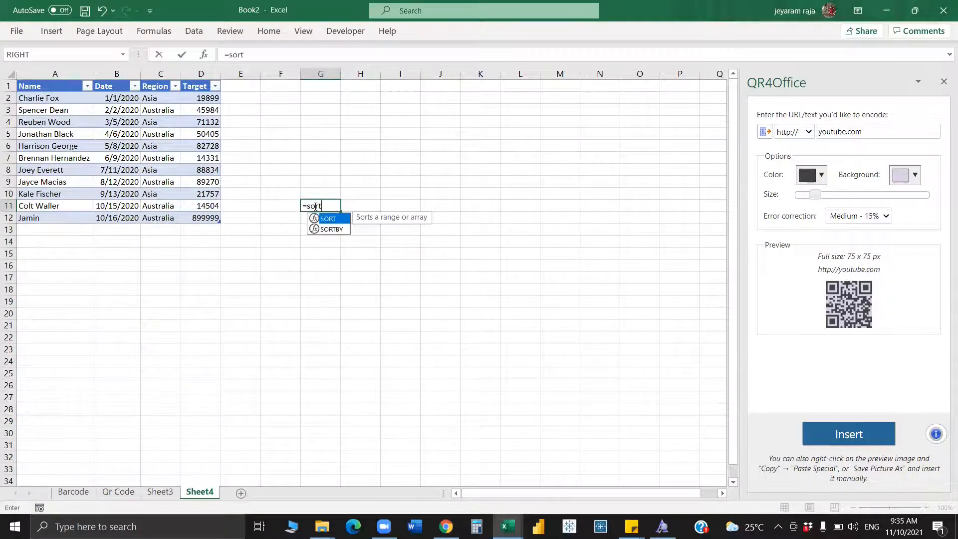
type("(")
left_click(50, 98)
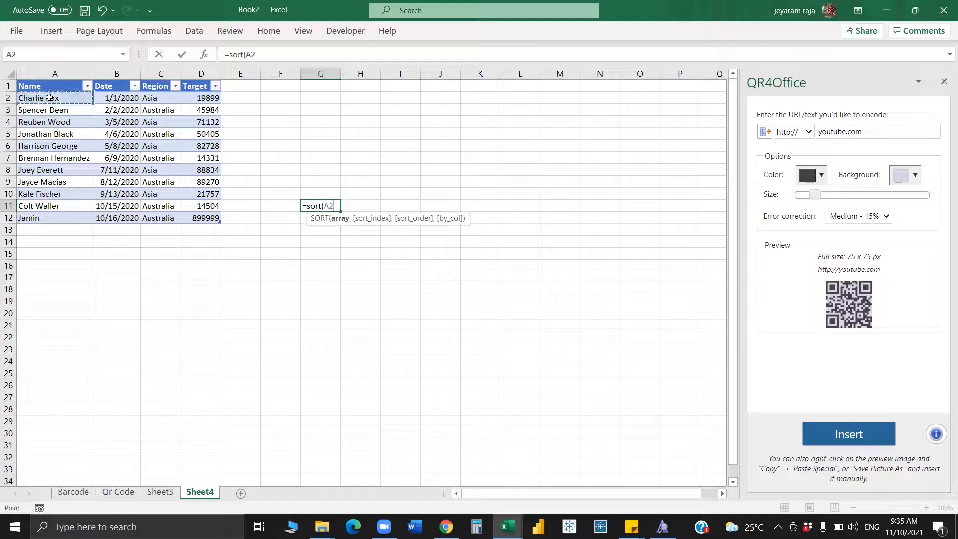
key("shift+Right")
key("shift+Right")
key("shift+Right")
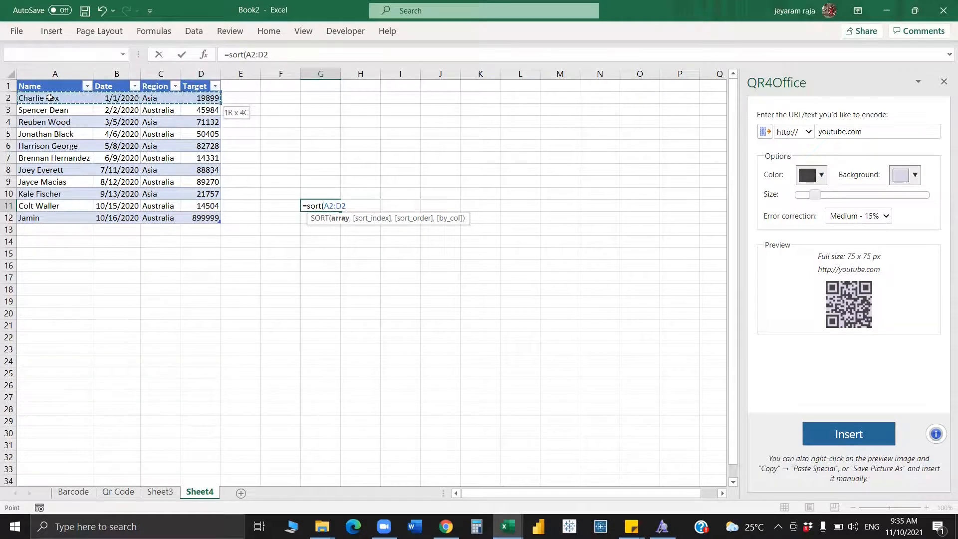
key("ctrl+shift+Down")
type(",")
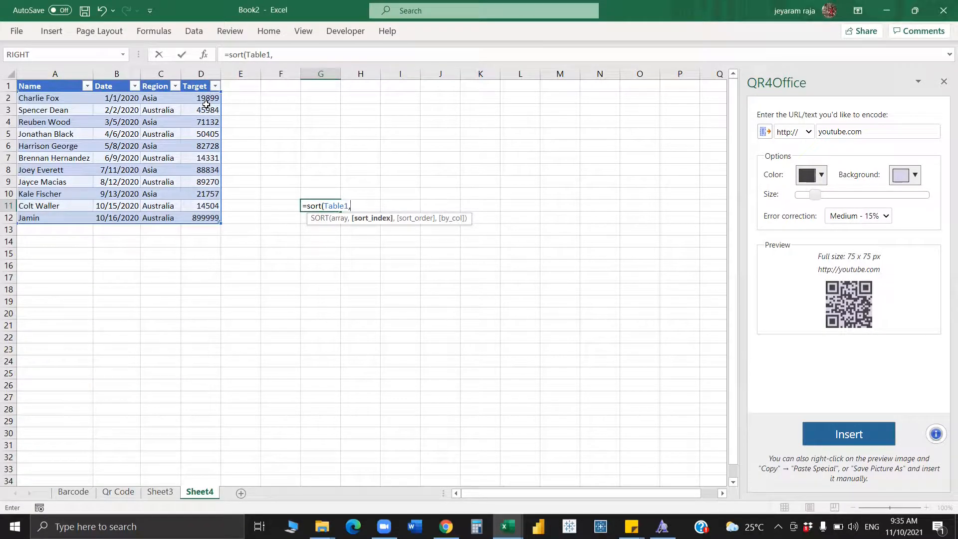
type("4,")
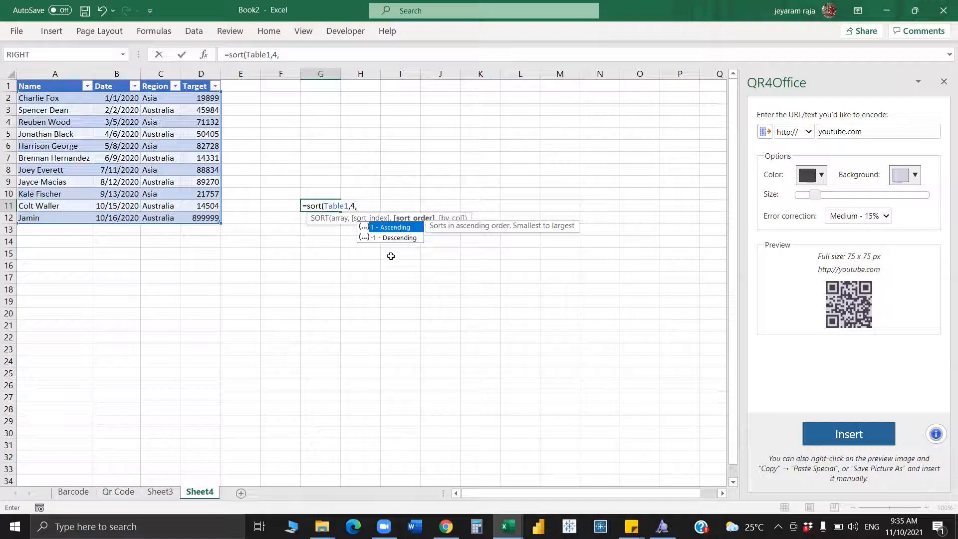
type("-1")
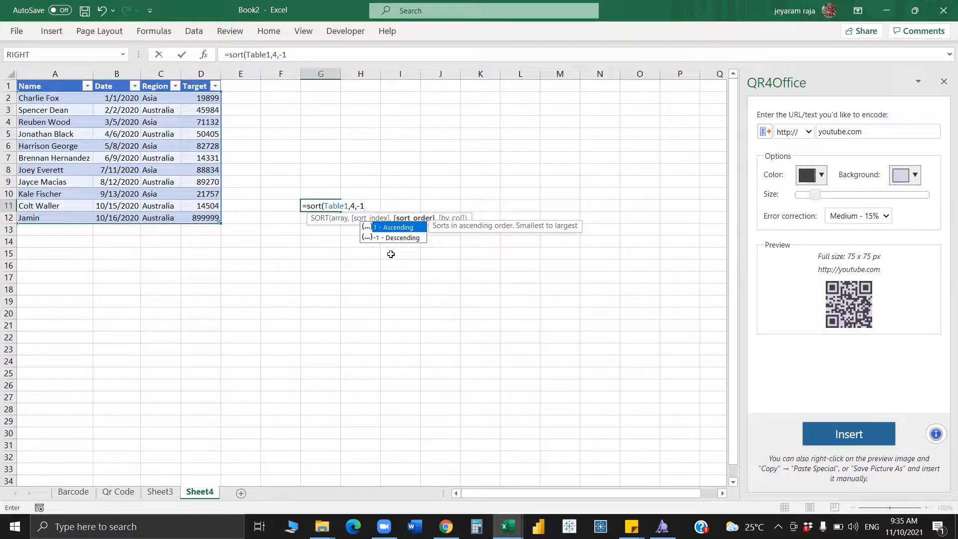
type(")")
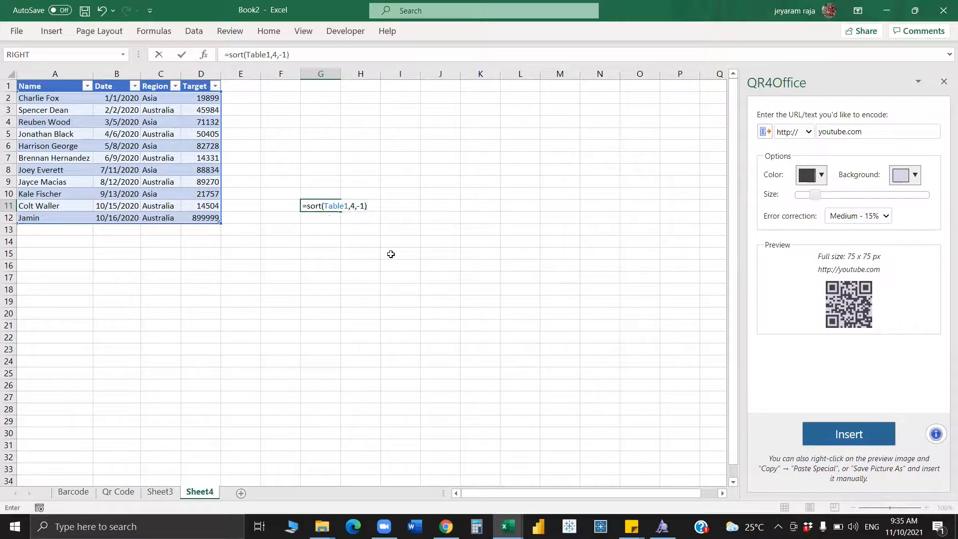
key("Return")
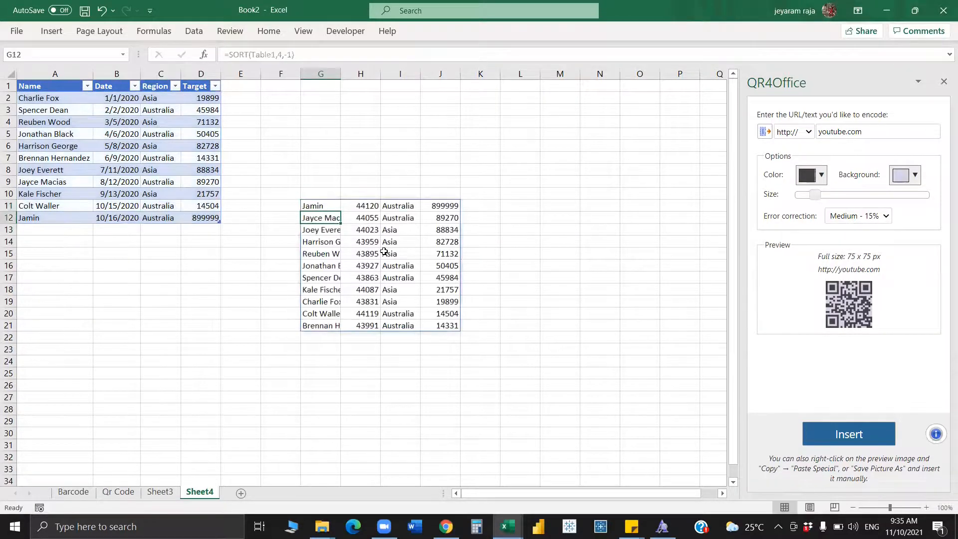
Step: Format the serial numbers in H11:H21 of the sorted list as short dates
left_click(365, 207)
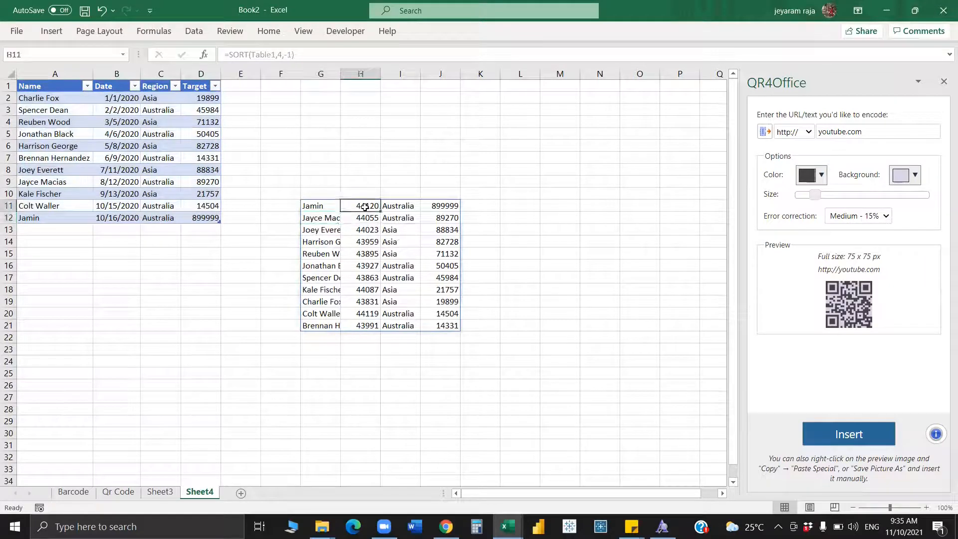
key("ctrl+shift+Down")
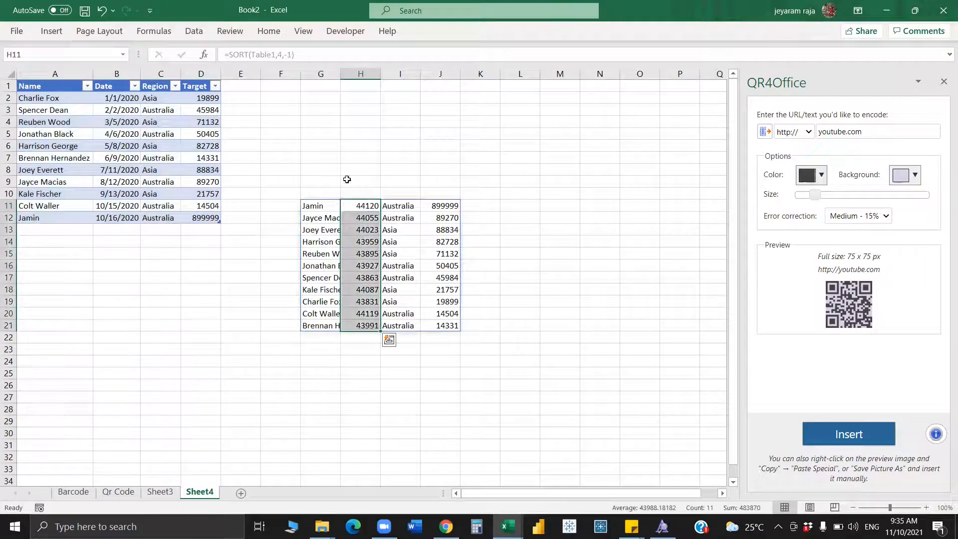
left_click(279, 36)
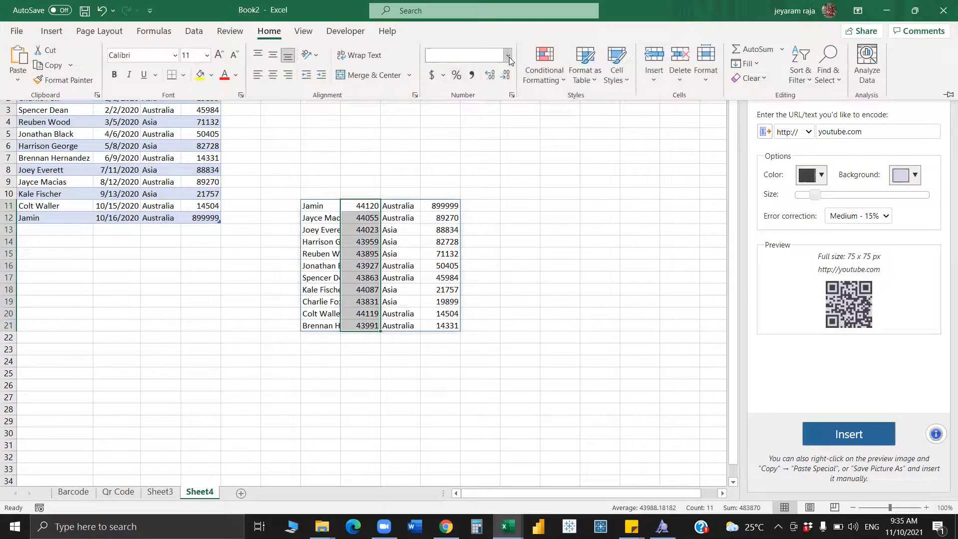
left_click(508, 56)
left_click(487, 199)
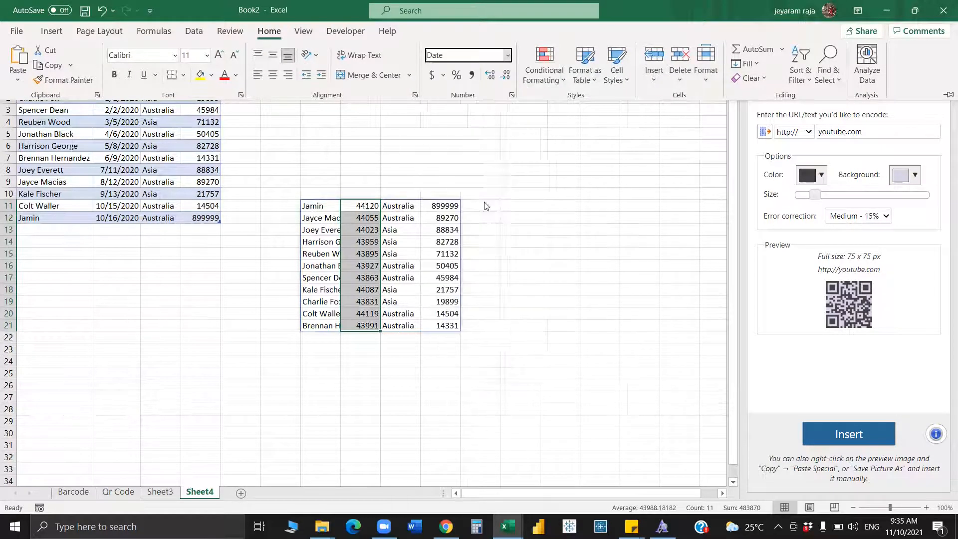
left_click(478, 248)
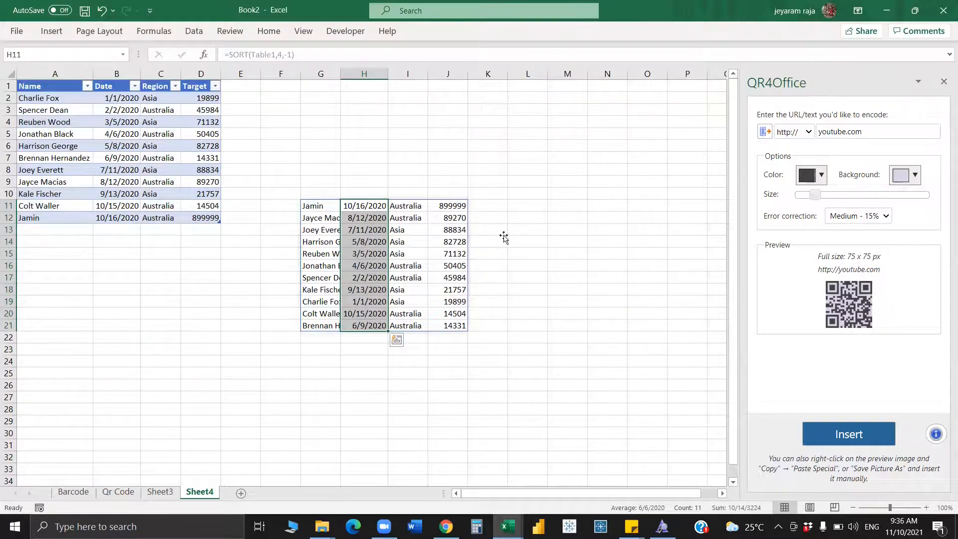
left_click(504, 239)
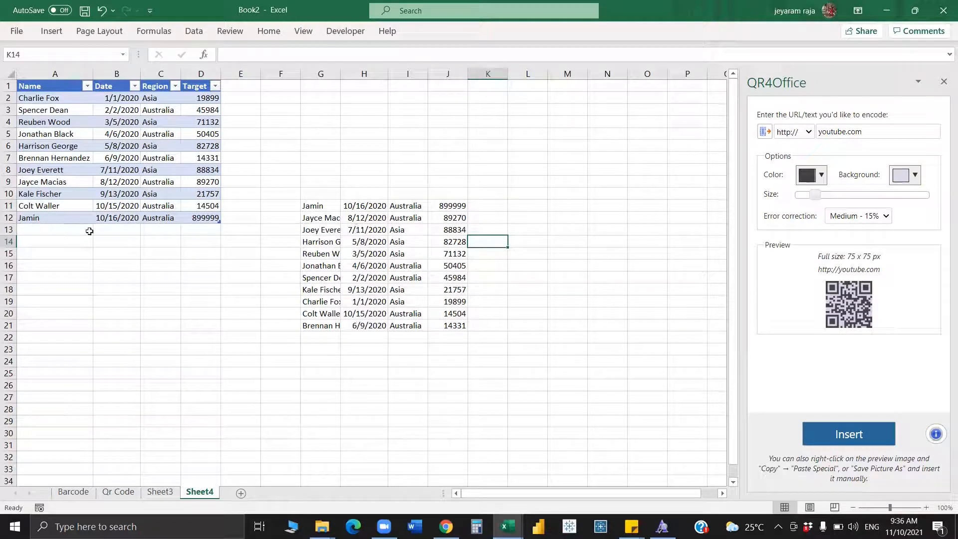
Step: Start a new table record in row 13 by entering a person's first name in A13
right_click(8, 217)
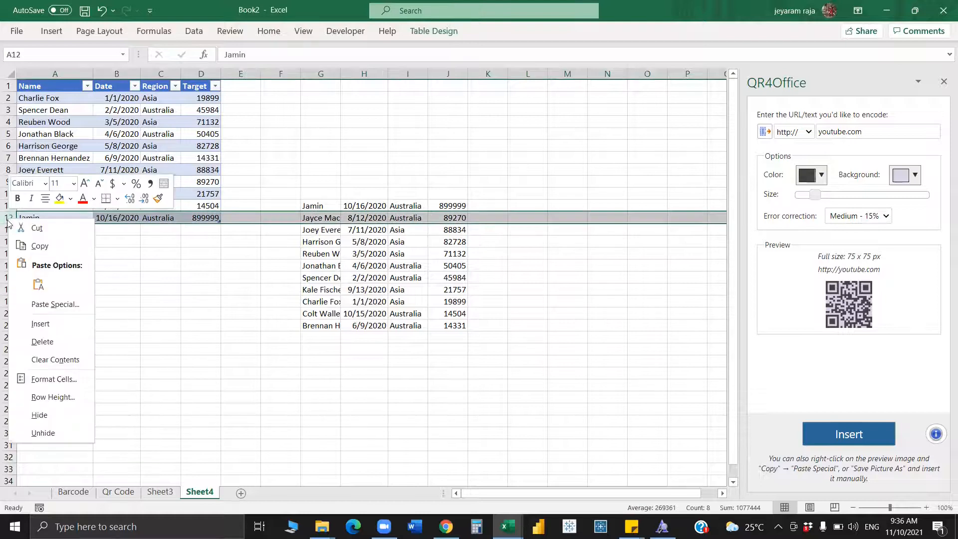
left_click(58, 230)
left_click(59, 232)
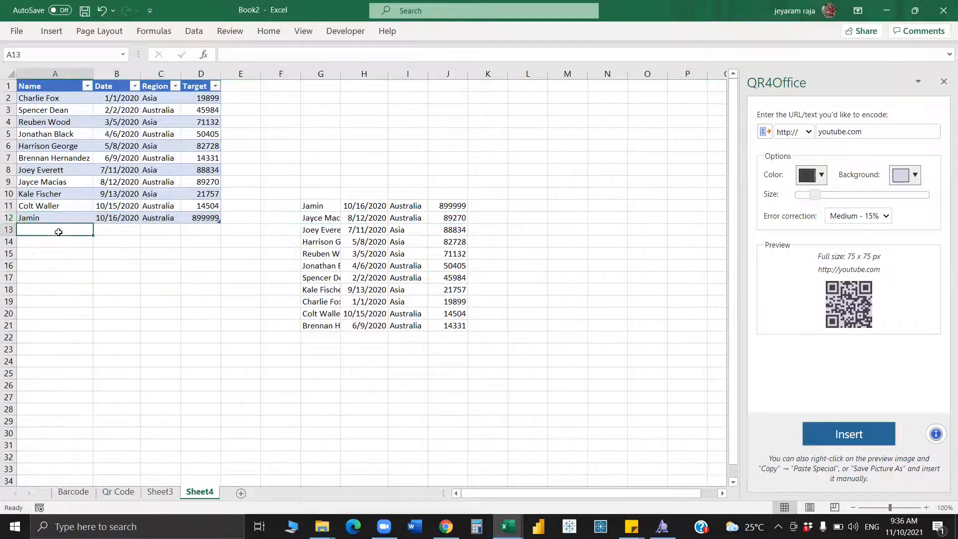
type("just")
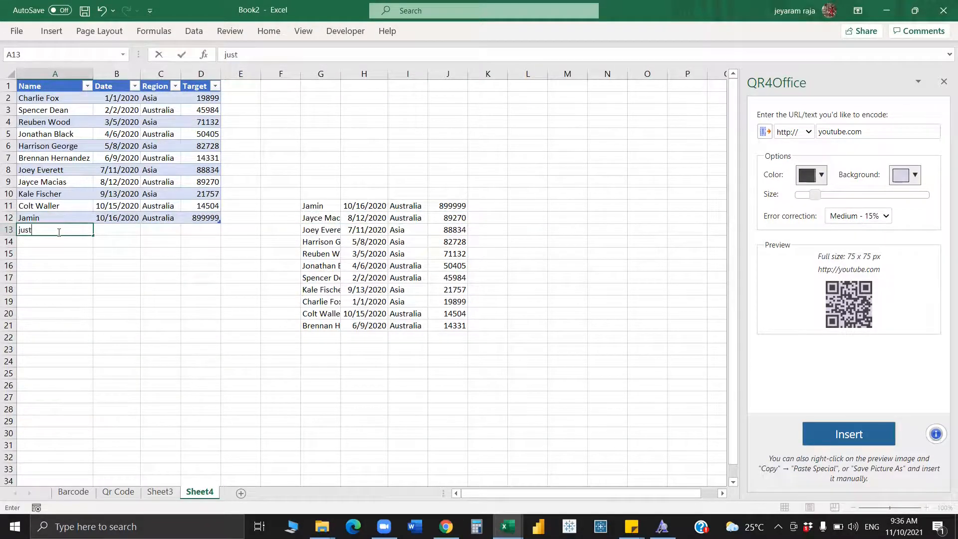
type("in")
key("Tab")
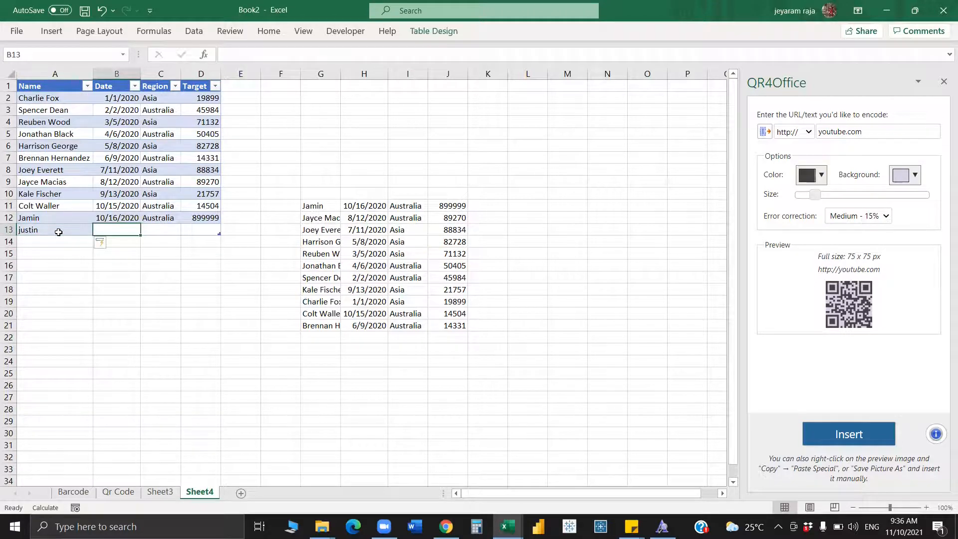
Step: Enter 900000 as the Target of the new record in D13
left_click_drag(105, 211, 112, 223)
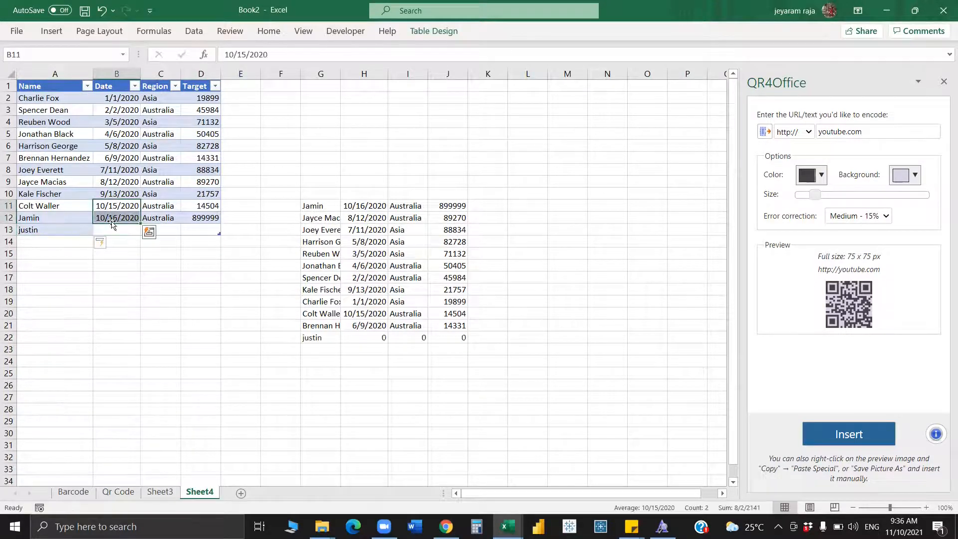
key("ctrl+a")
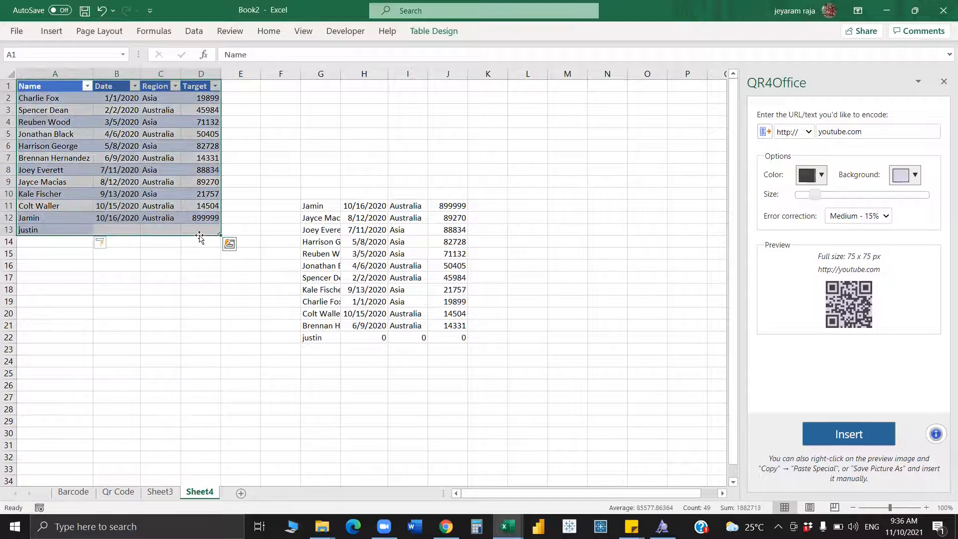
left_click(202, 230)
type("900000")
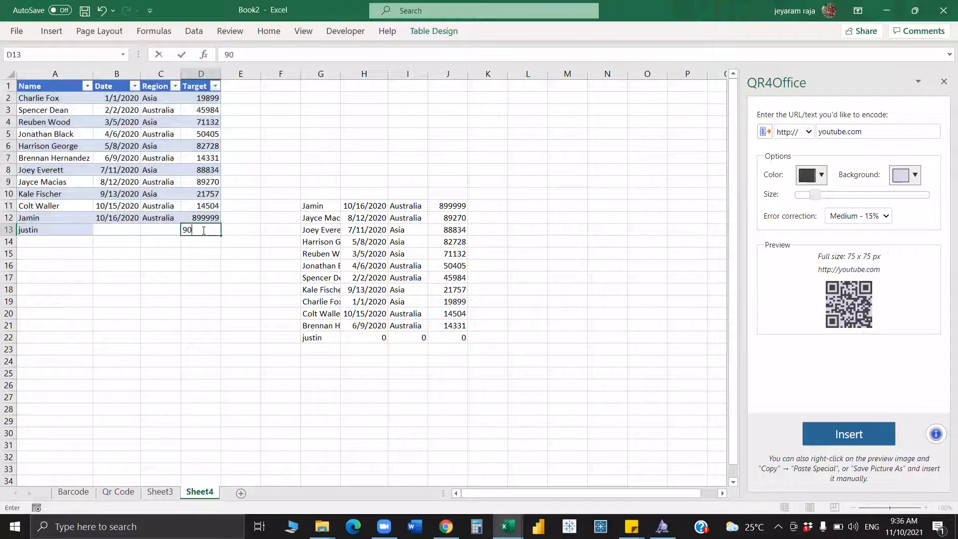
key("Return")
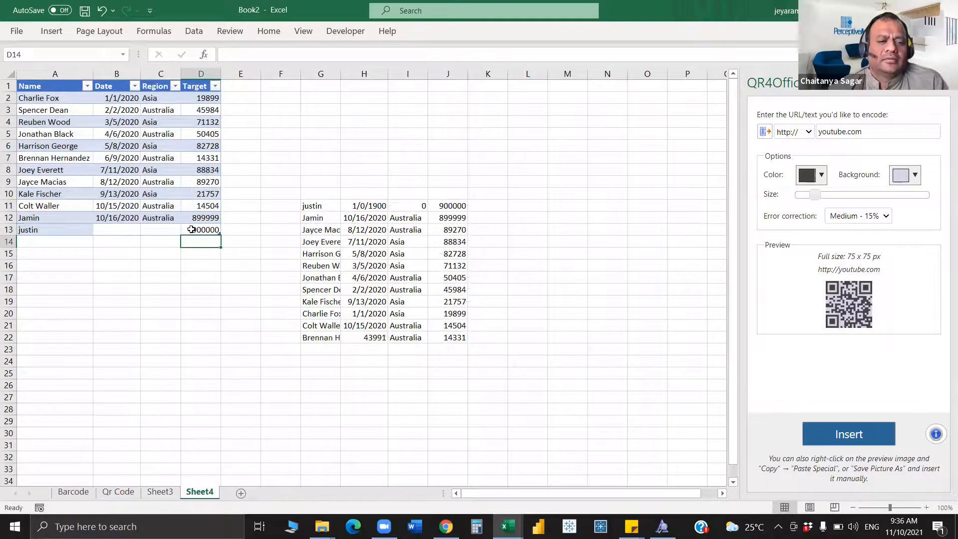
Step: Fill the date and region from row 12 down into row 13, giving 10/17/2020 and Australia
left_click(115, 218)
left_click_drag(140, 222, 181, 233)
left_click(165, 217)
left_click(190, 302)
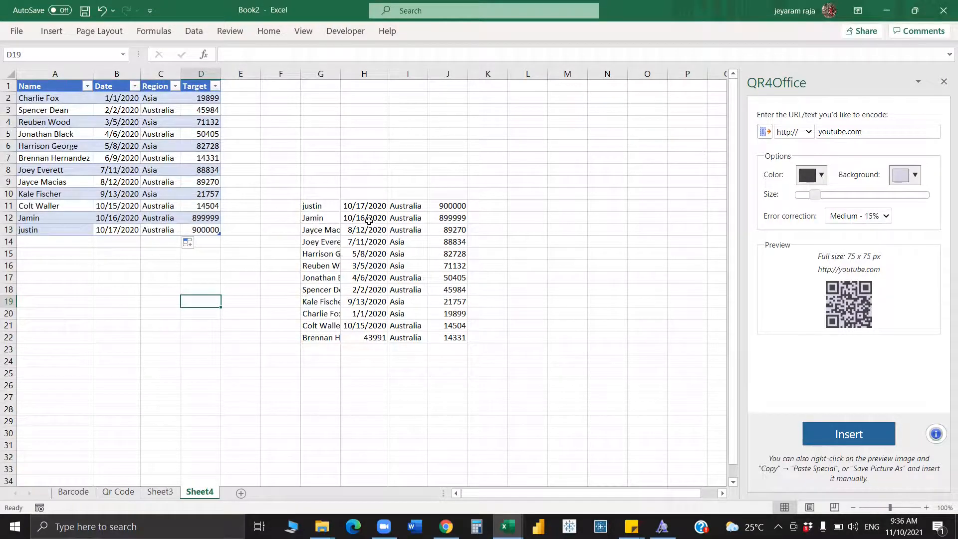
Step: Remove the sort index and sort order from the formula in G11, leaving =SORT(Table1)
left_click(332, 211)
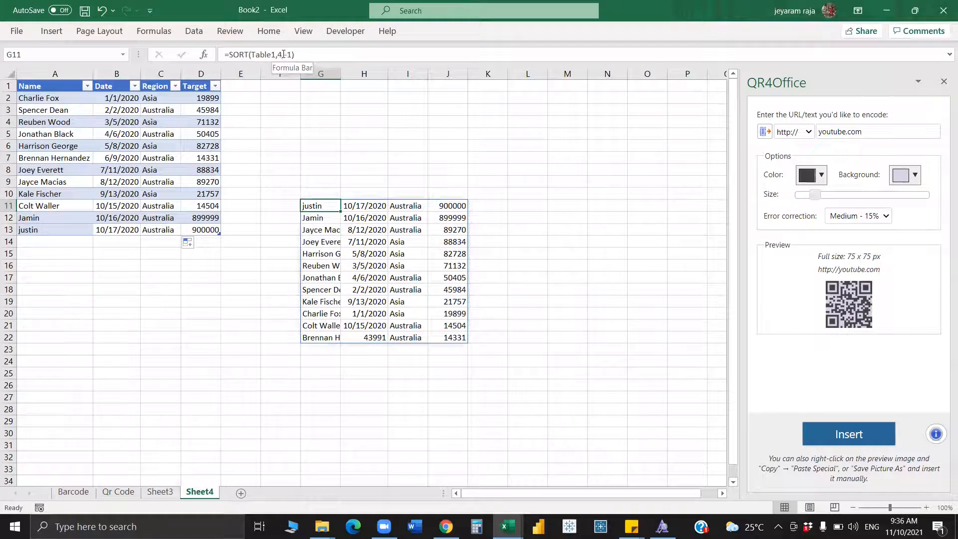
left_click_drag(292, 55, 278, 55)
key("BackSpace")
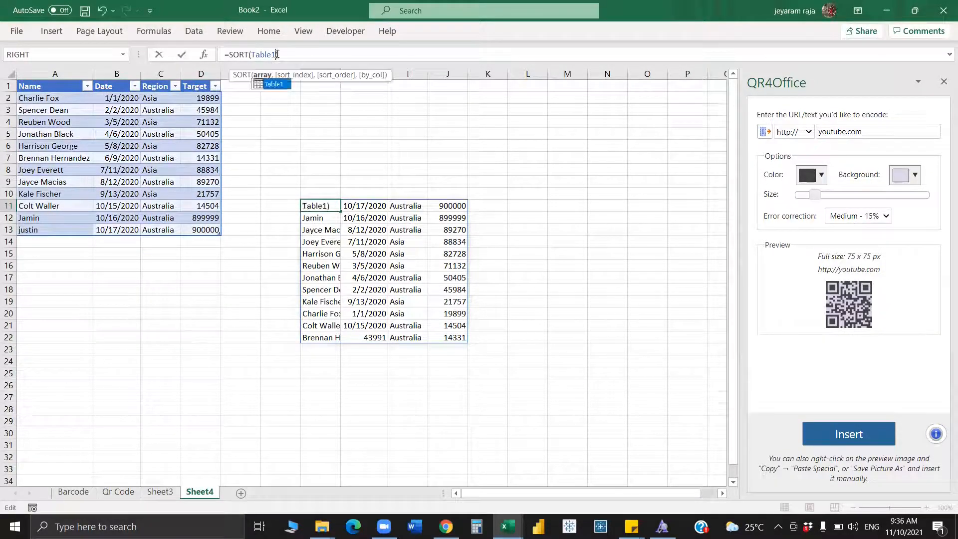
key("Return")
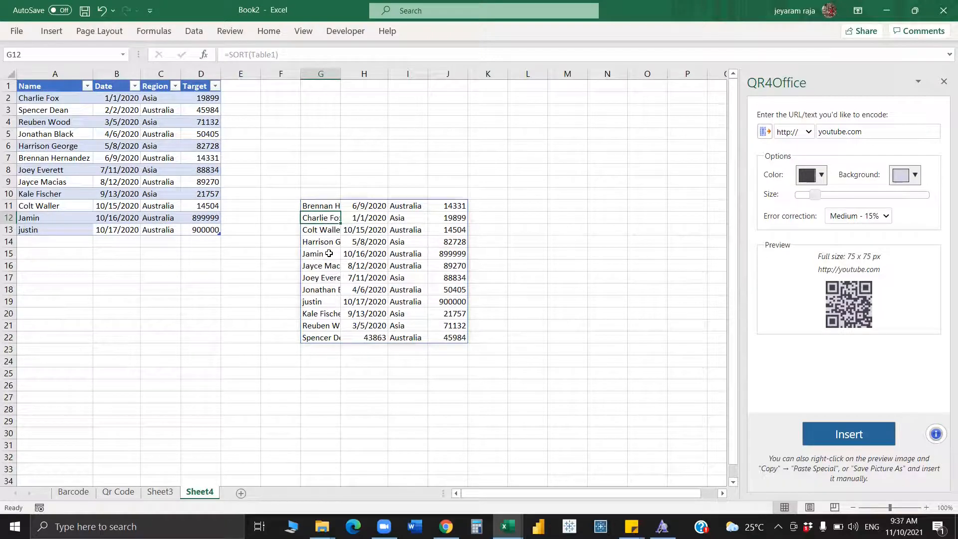
Step: Enter =SORTBY(Table1[Name],Table1[Target],-1) in L11 to list the names by descending Target
left_click(539, 207)
type("=SORTBY")
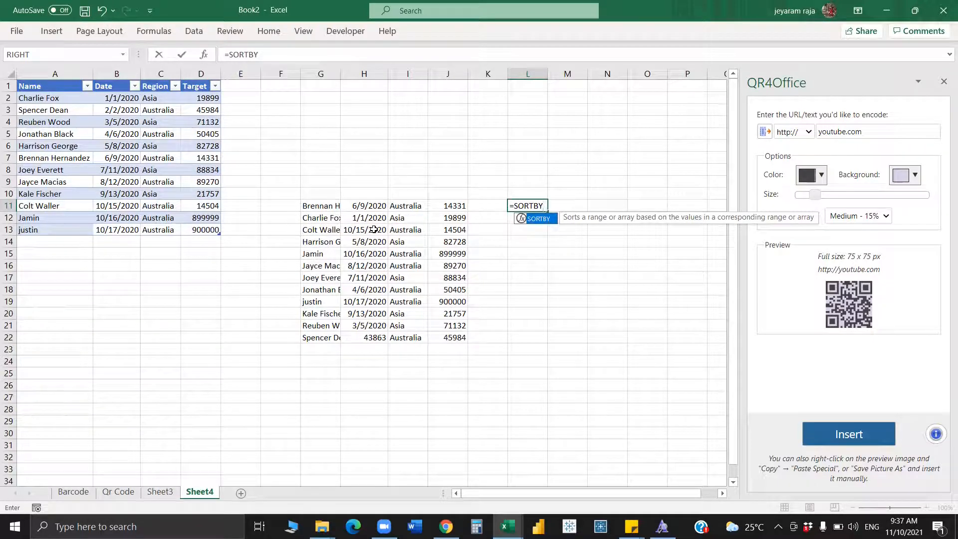
type("(")
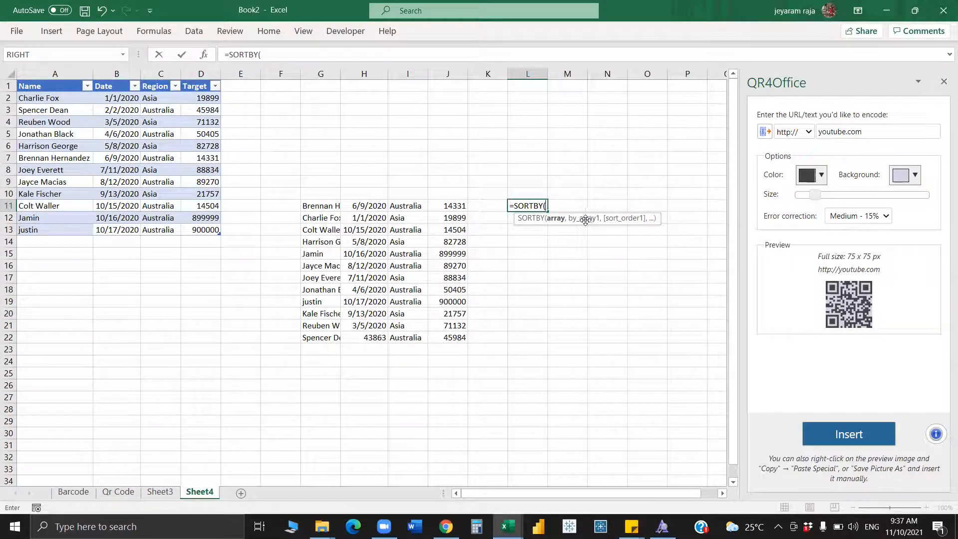
left_click(66, 97)
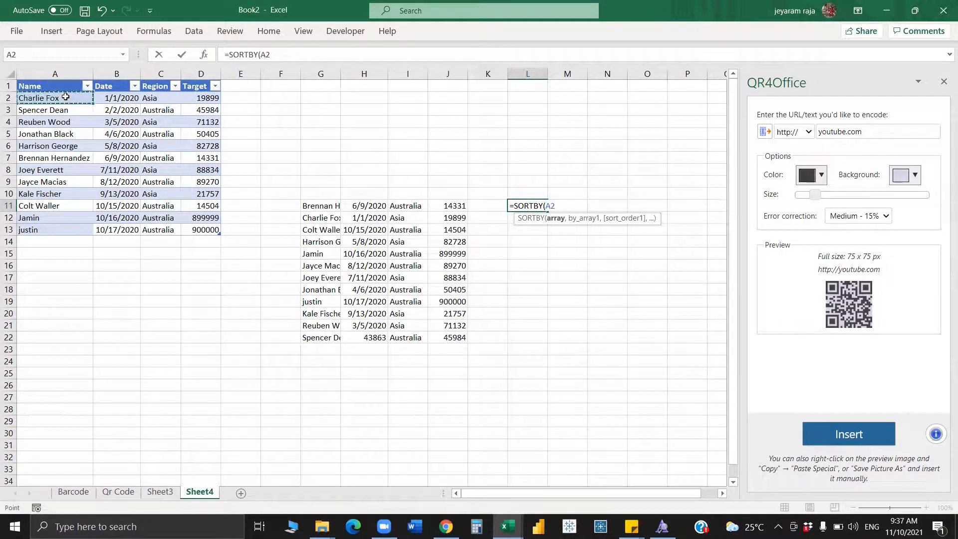
key("ctrl+shift+Down")
type(",")
left_click(194, 98)
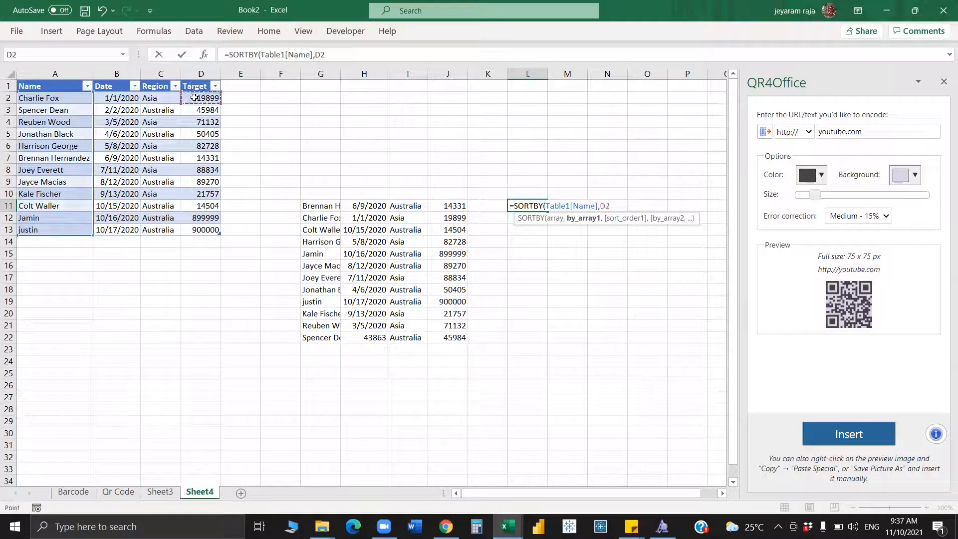
key("ctrl+shift+Down")
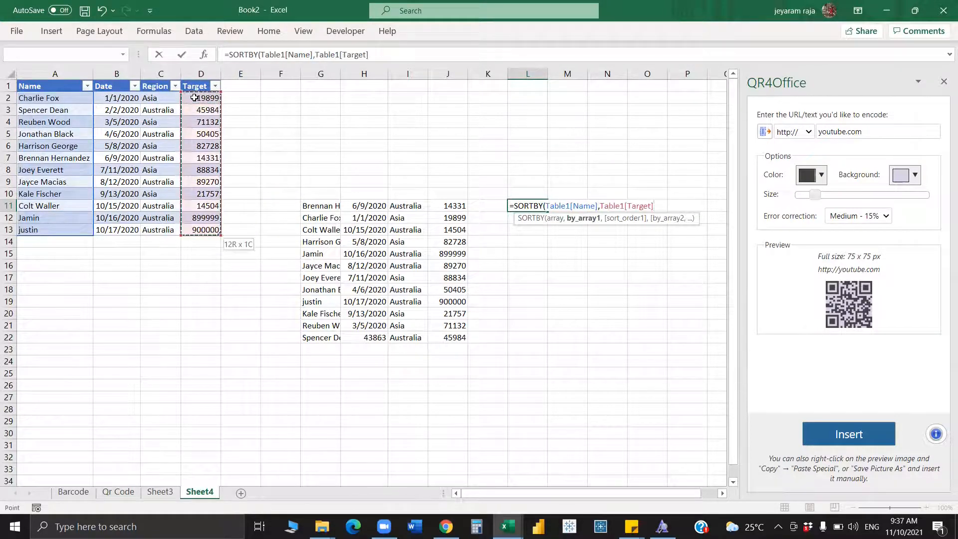
type(",")
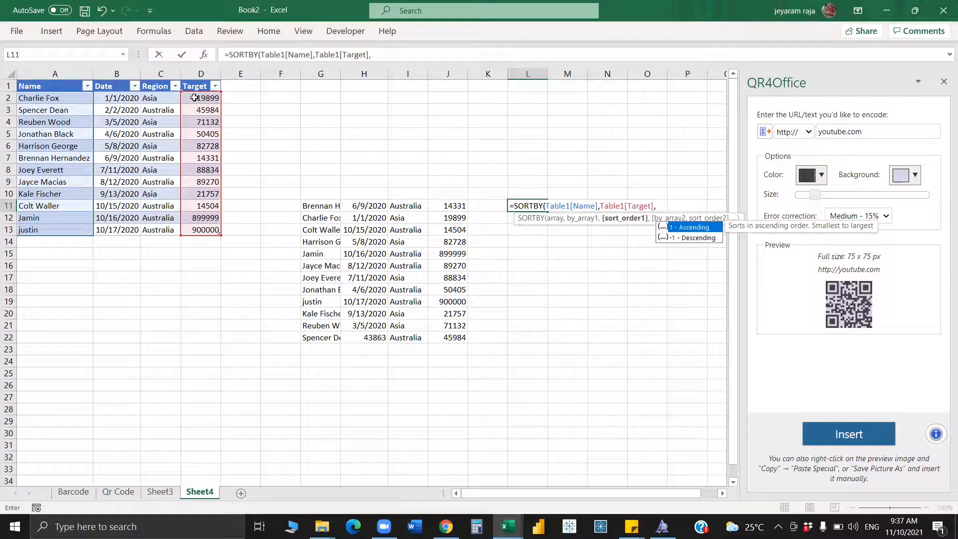
type("-1)")
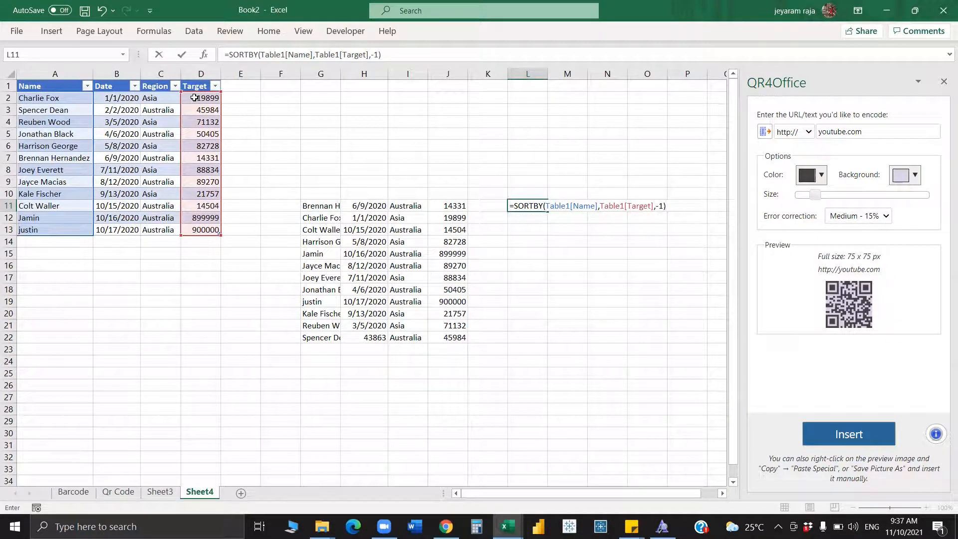
key("Return")
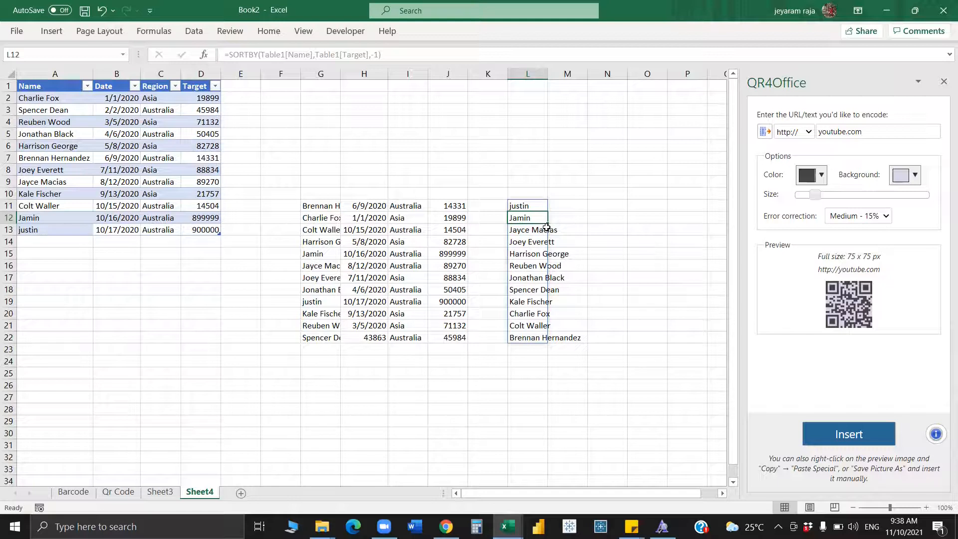
left_click(608, 209)
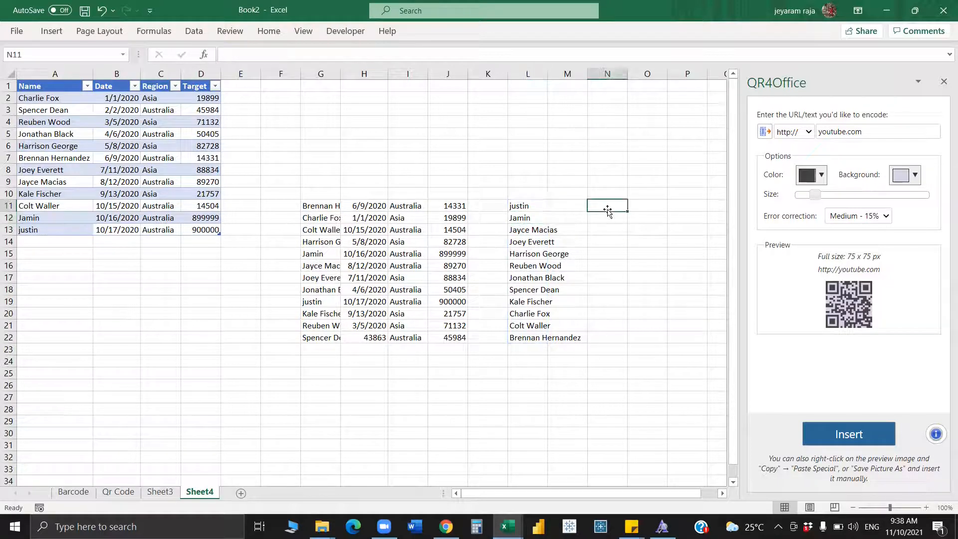
type("=")
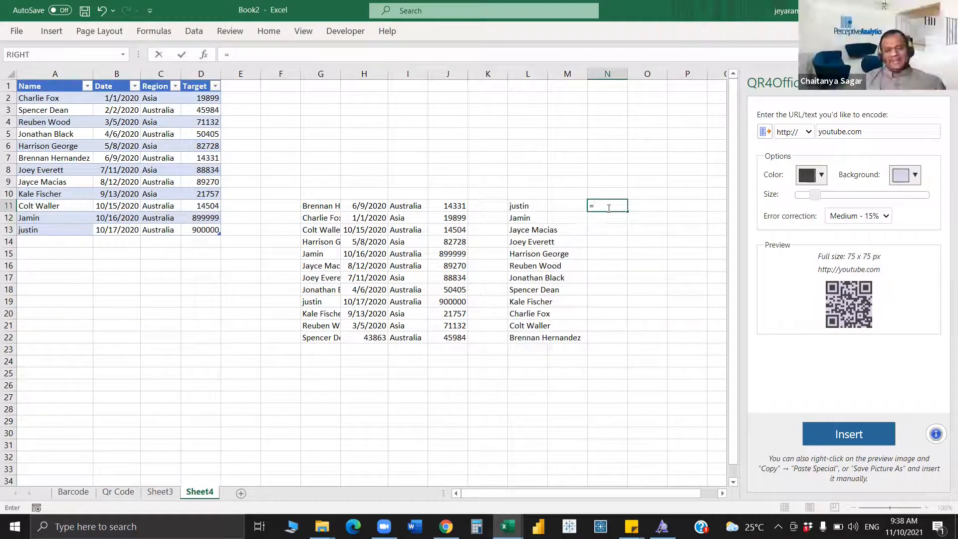
key("Escape")
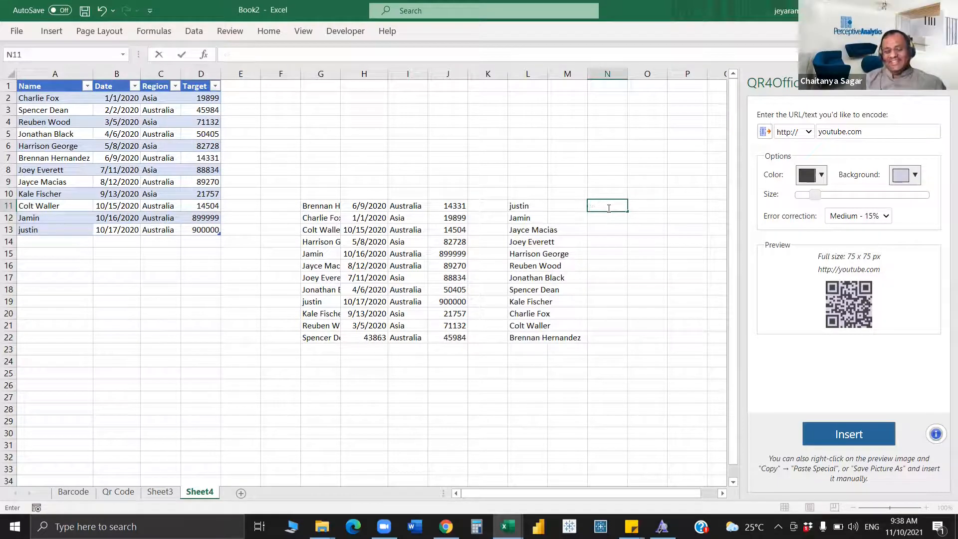
left_click(582, 299)
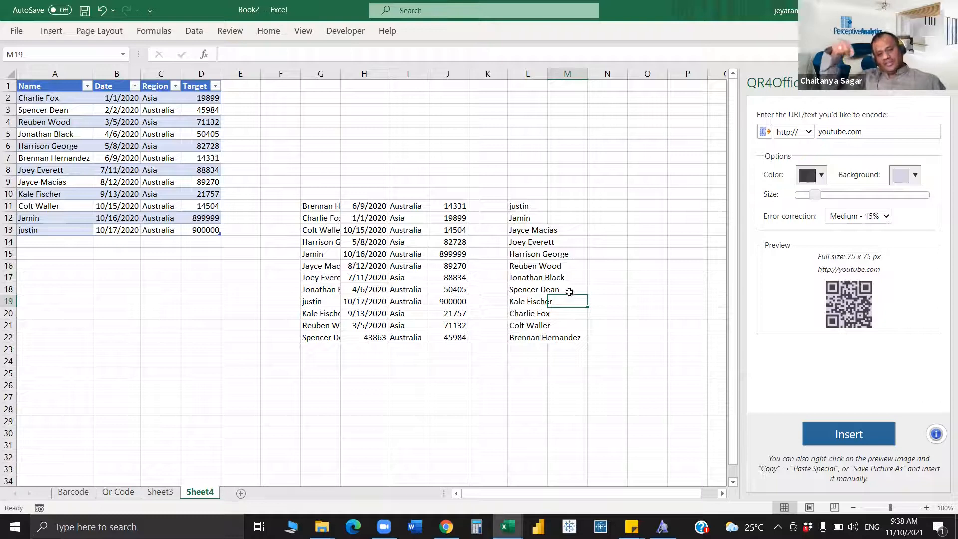
left_click(525, 206)
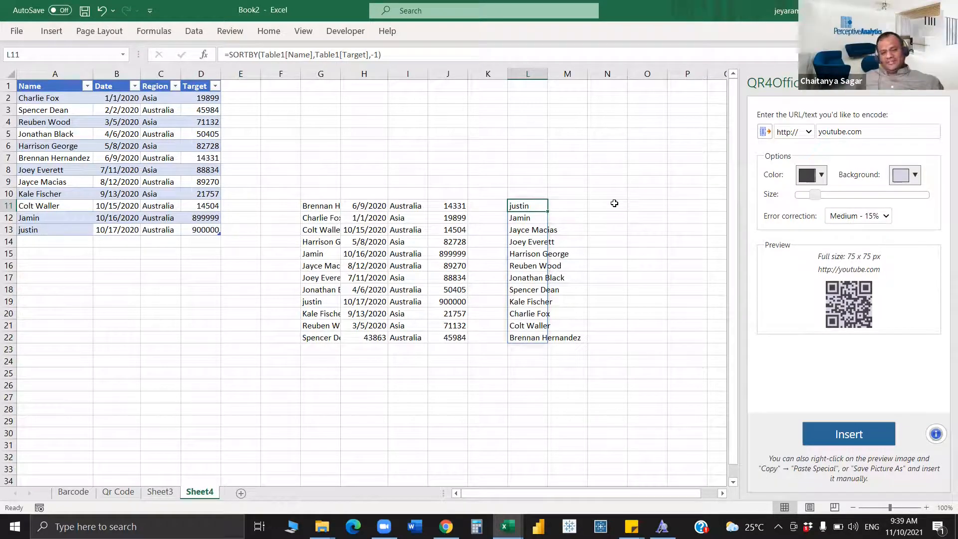
Step: Enter =UNIQUE(Table1[[#All],[Region]]) in N11 to list the distinct values of the Region column including its header
left_click(615, 204)
type("=")
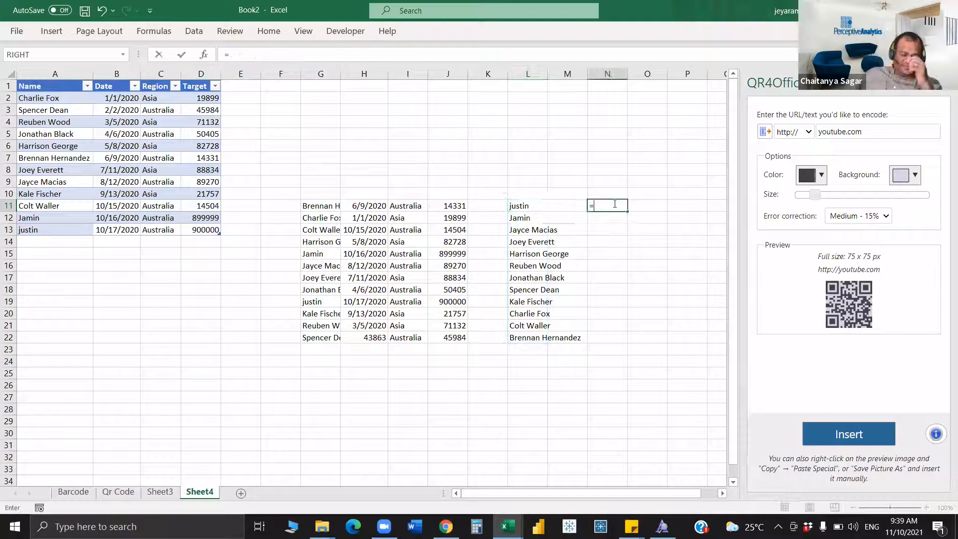
type("U")
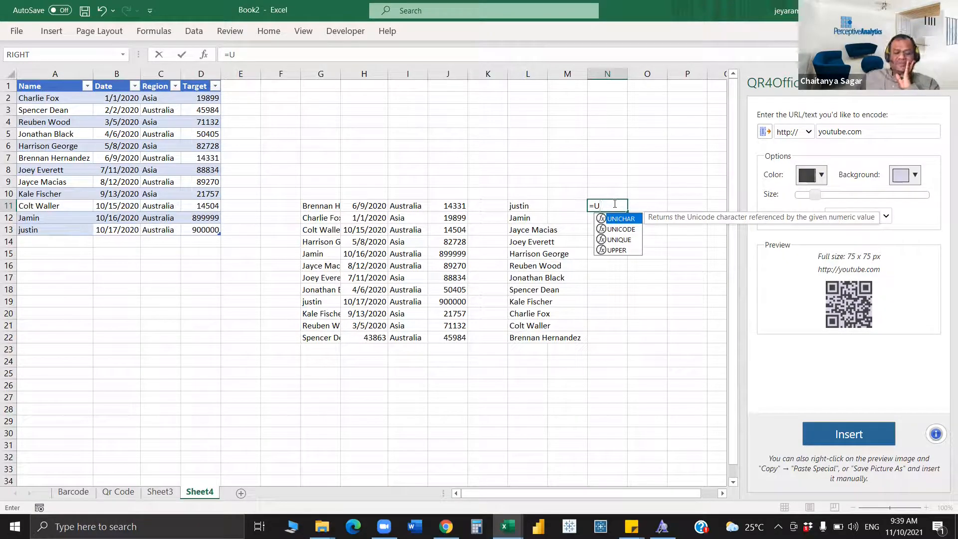
double_click(627, 240)
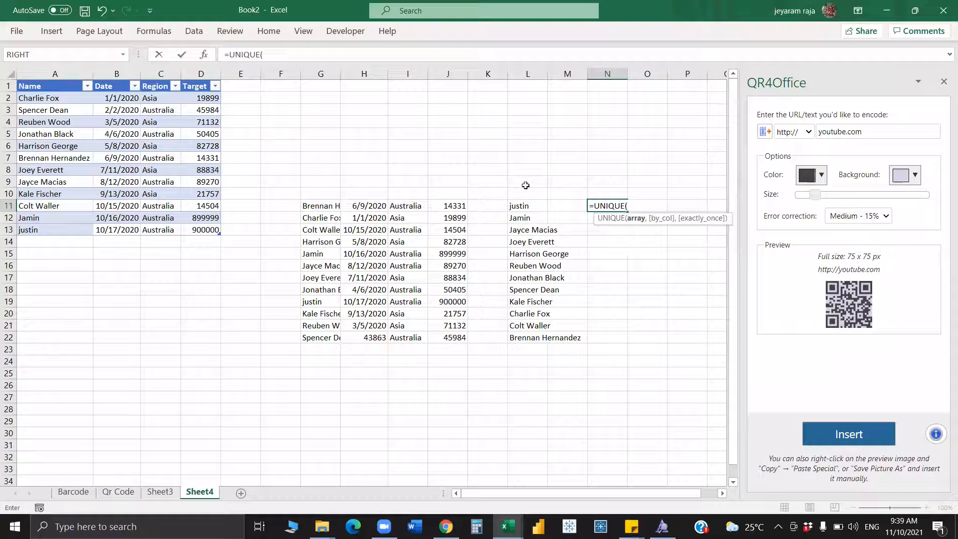
left_click(163, 87)
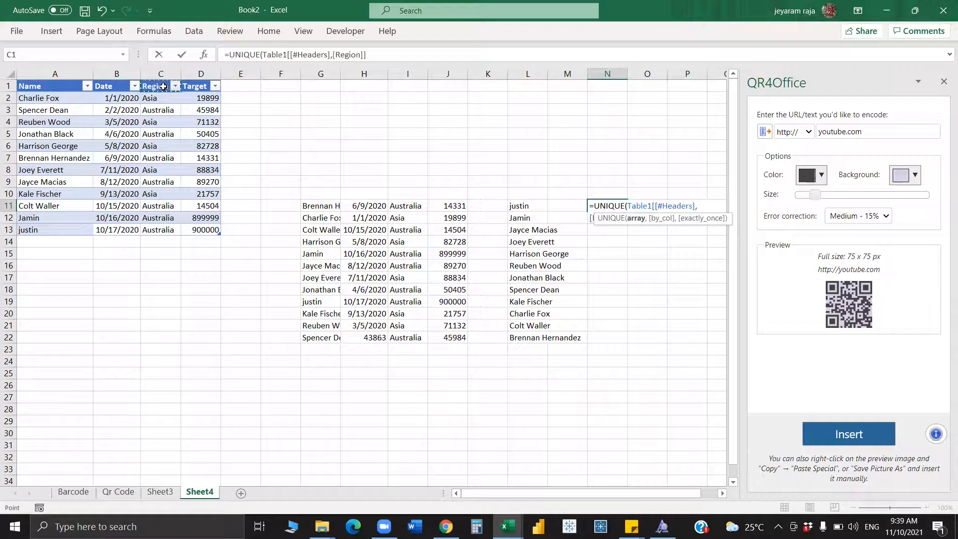
key("ctrl+shift+Down")
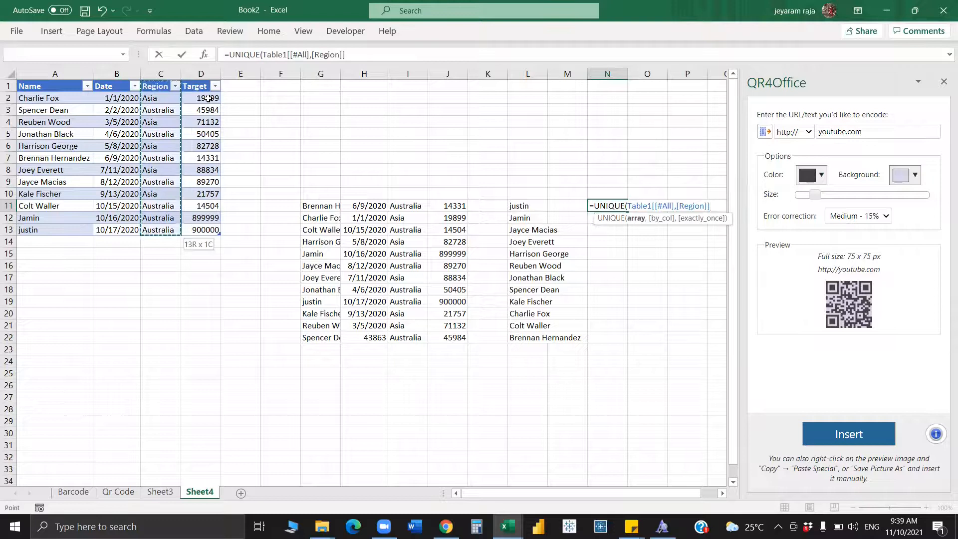
type(")")
key("Return")
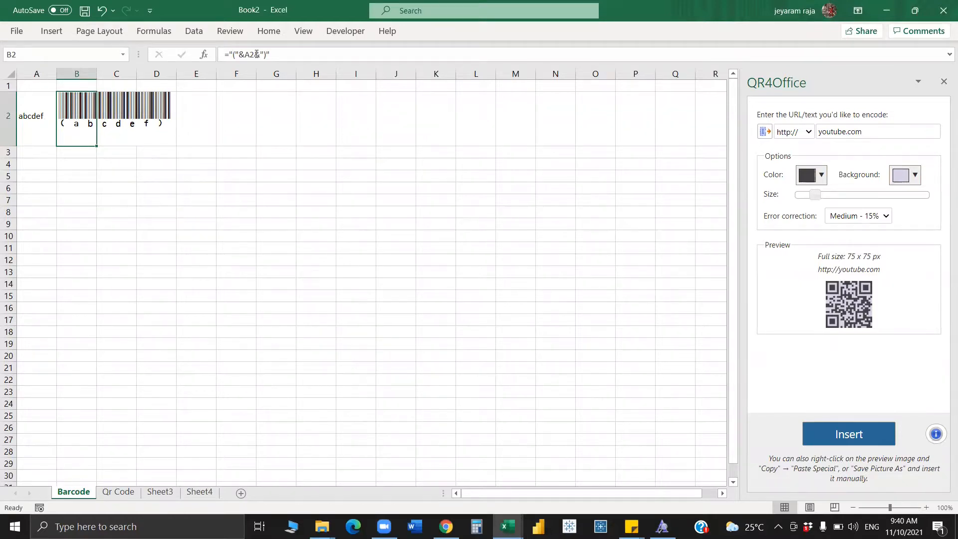
Step: Copy the barcode formatting from B2 to A2 on the Barcode sheet and autofit column A's width
left_click(269, 31)
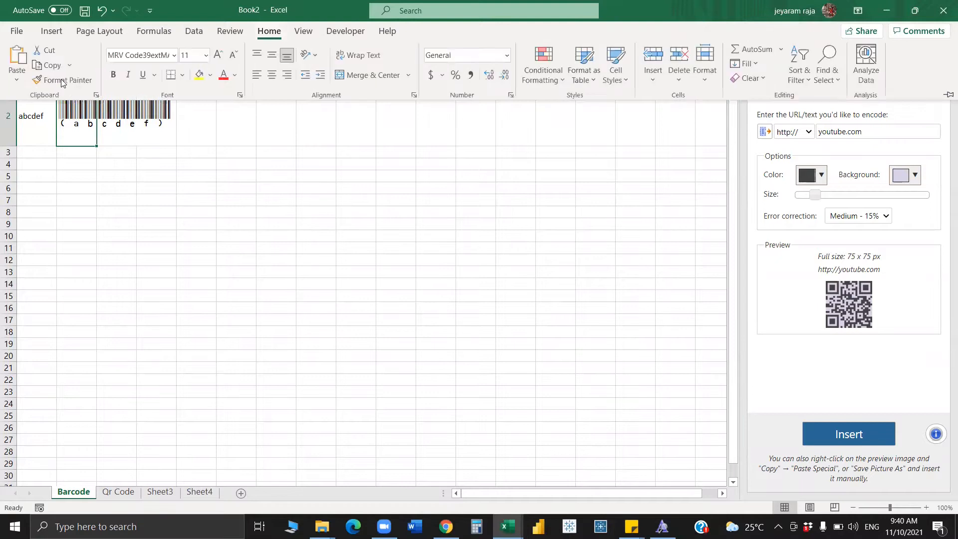
left_click(64, 80)
left_click(43, 117)
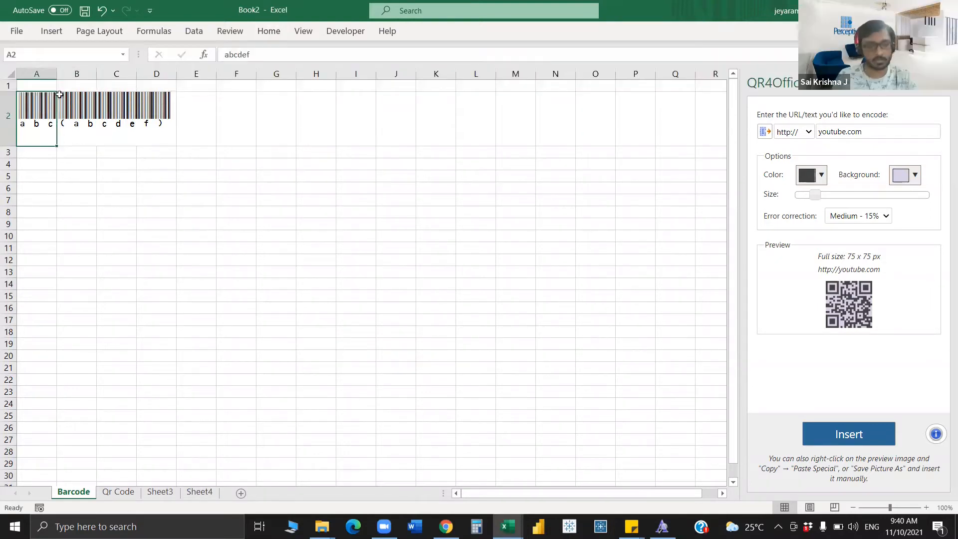
double_click(56, 72)
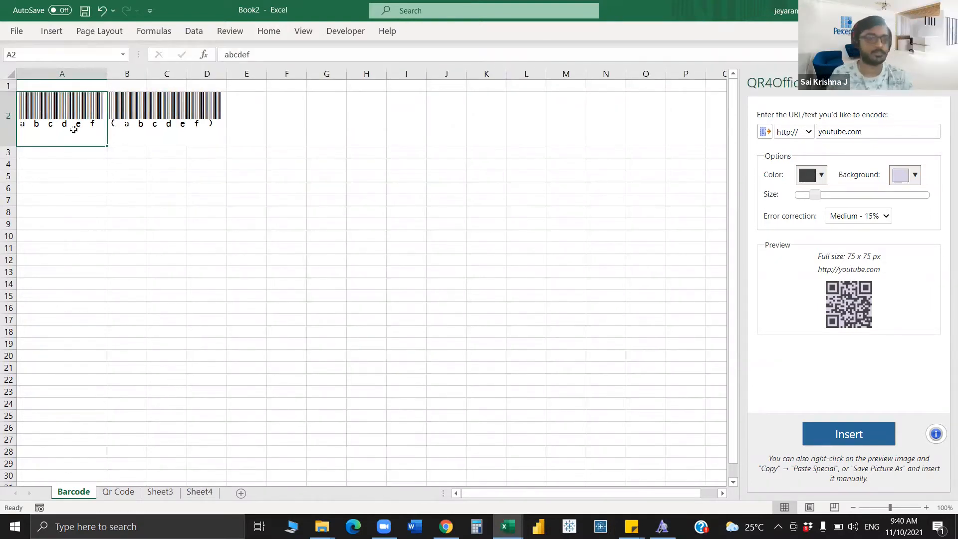